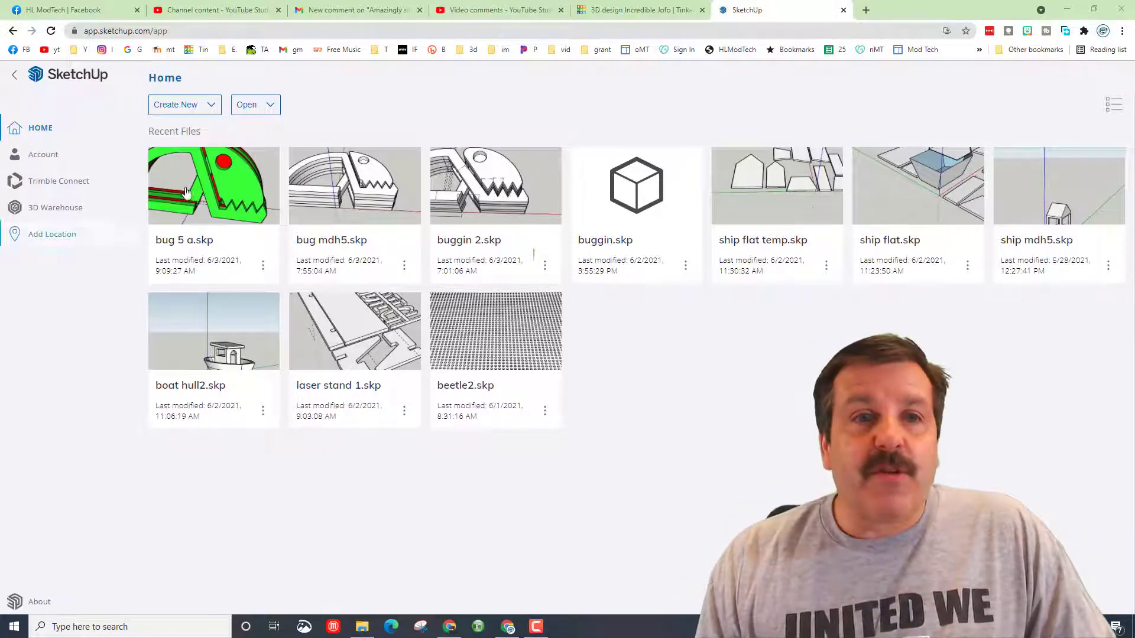
Create a new model from Simple Template - Millimeters and delete the default standing figure.
click(191, 106)
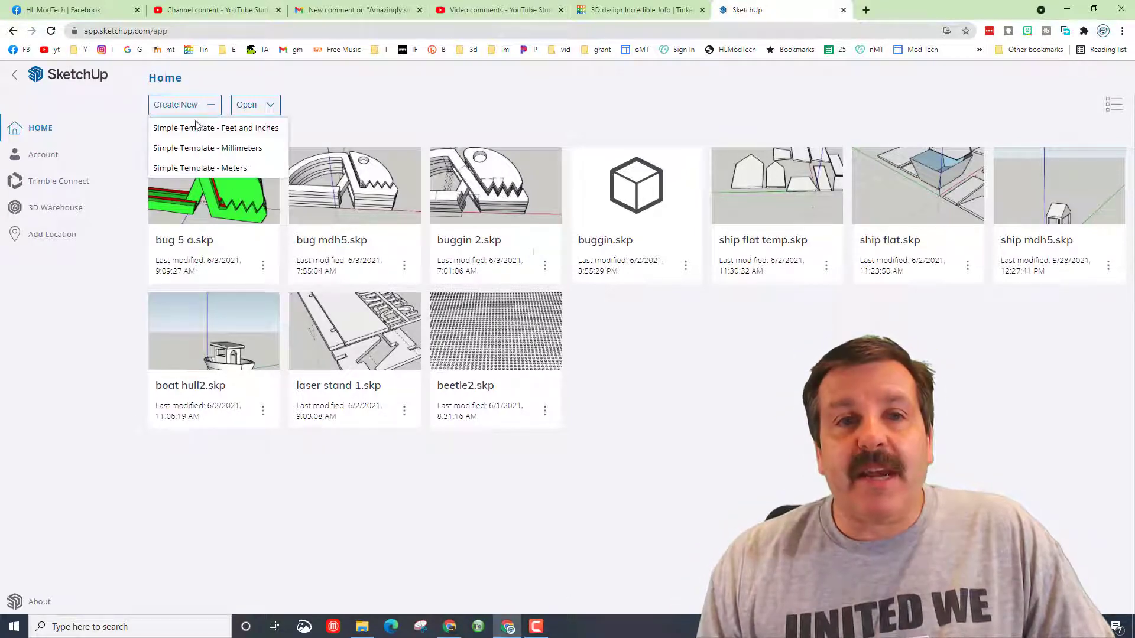
click(190, 164)
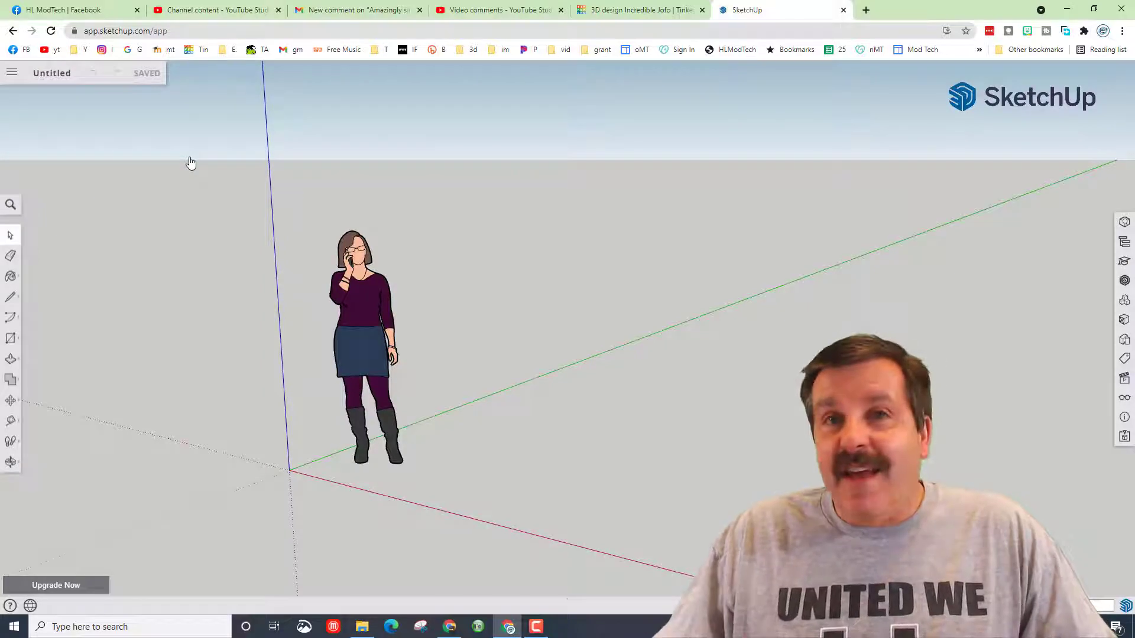
click(372, 367)
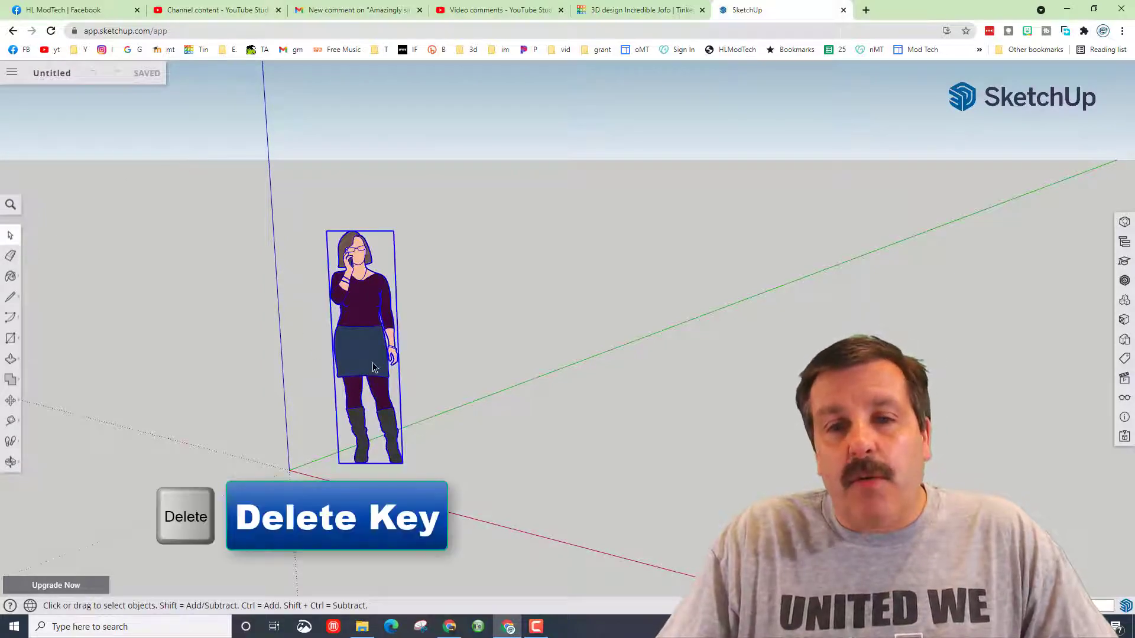
key(Delete)
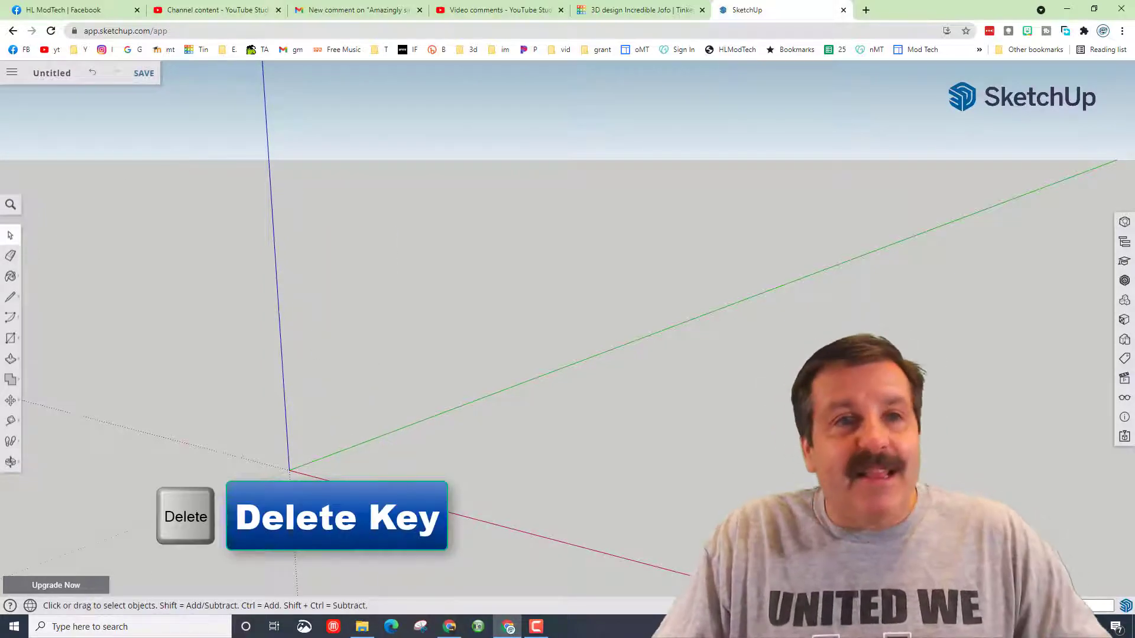
Save the model in the SketchUp project folder under the name "namestand mdh".
click(38, 74)
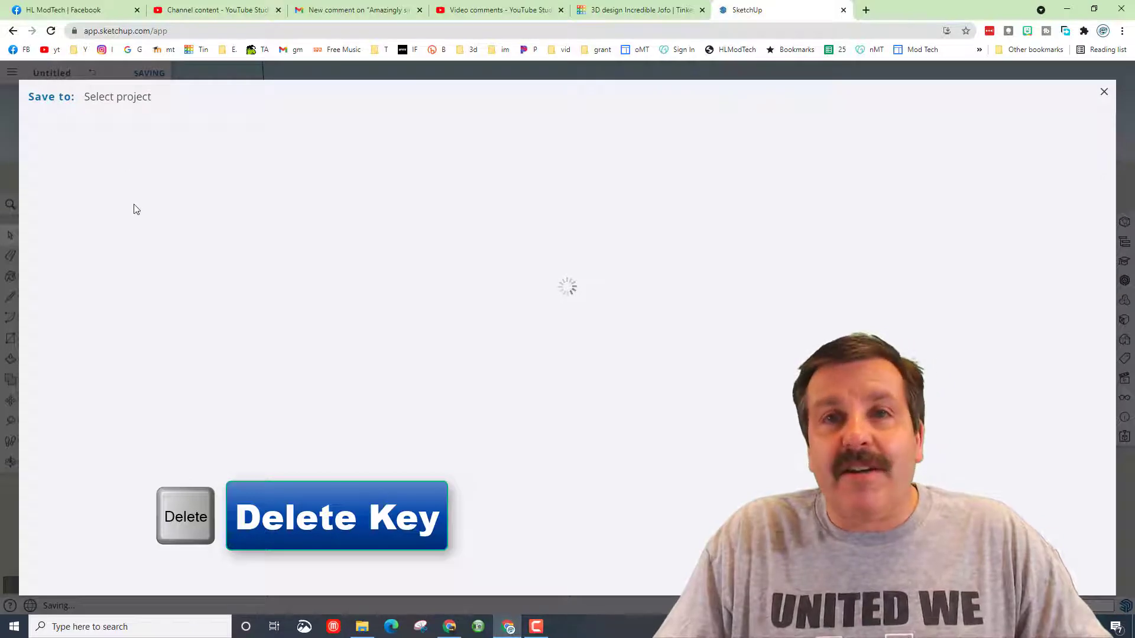
click(105, 204)
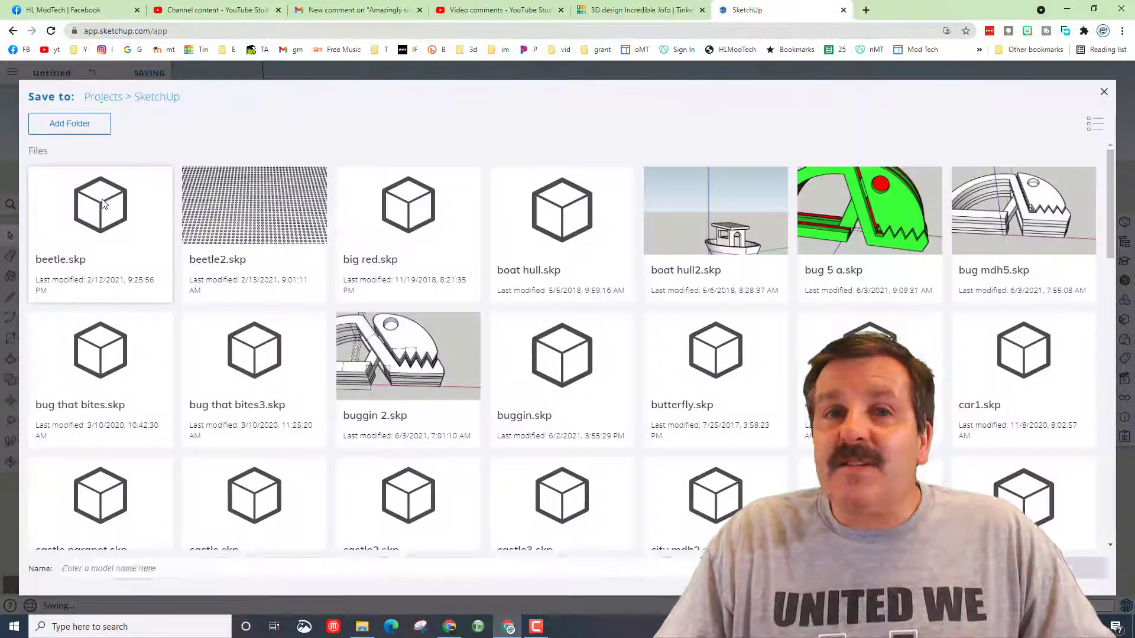
click(135, 571)
text(namest)
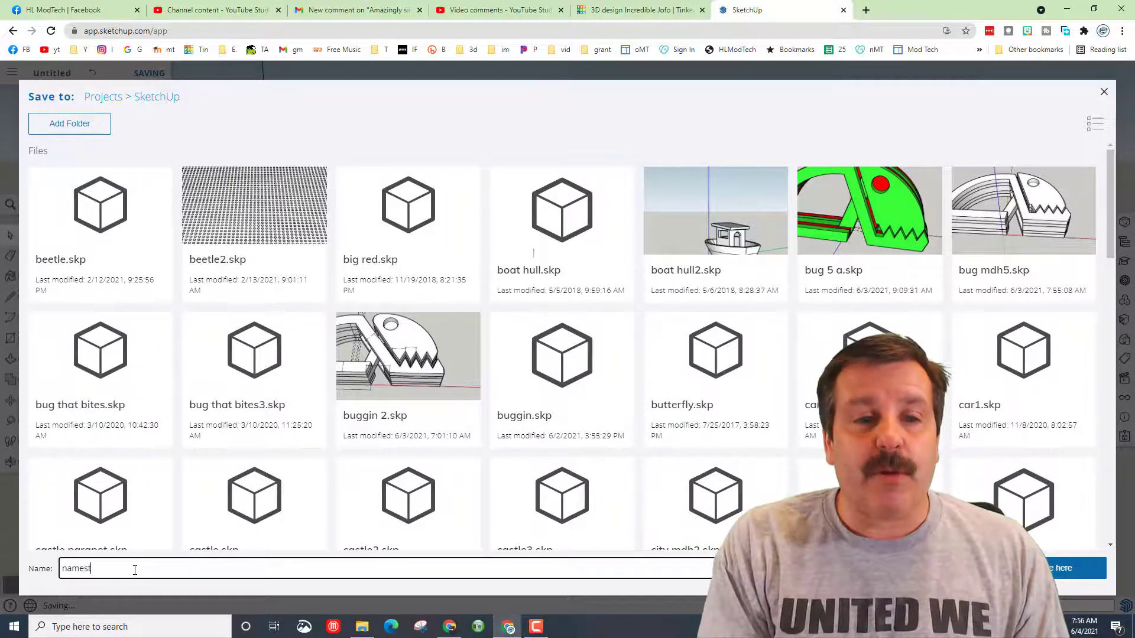
text(and md)
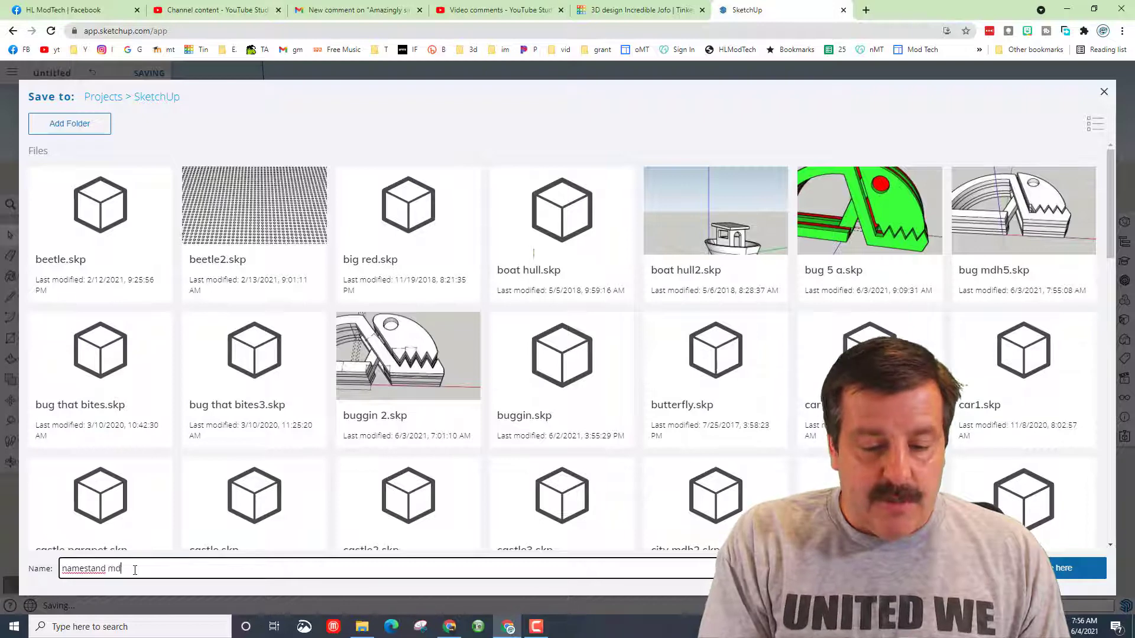
text(h)
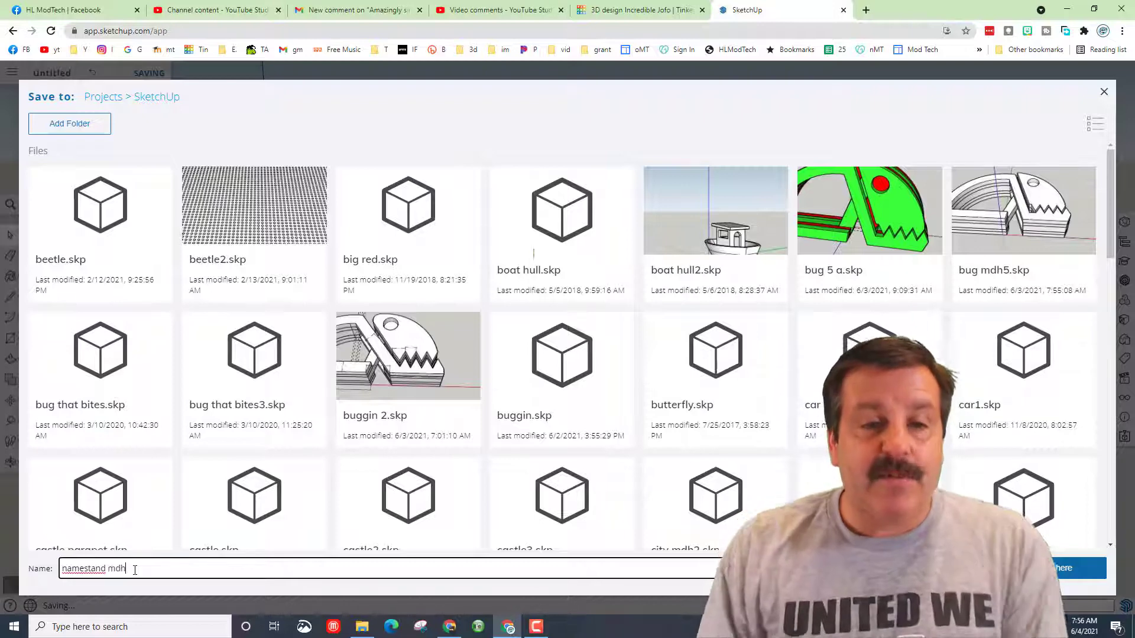
click(1079, 569)
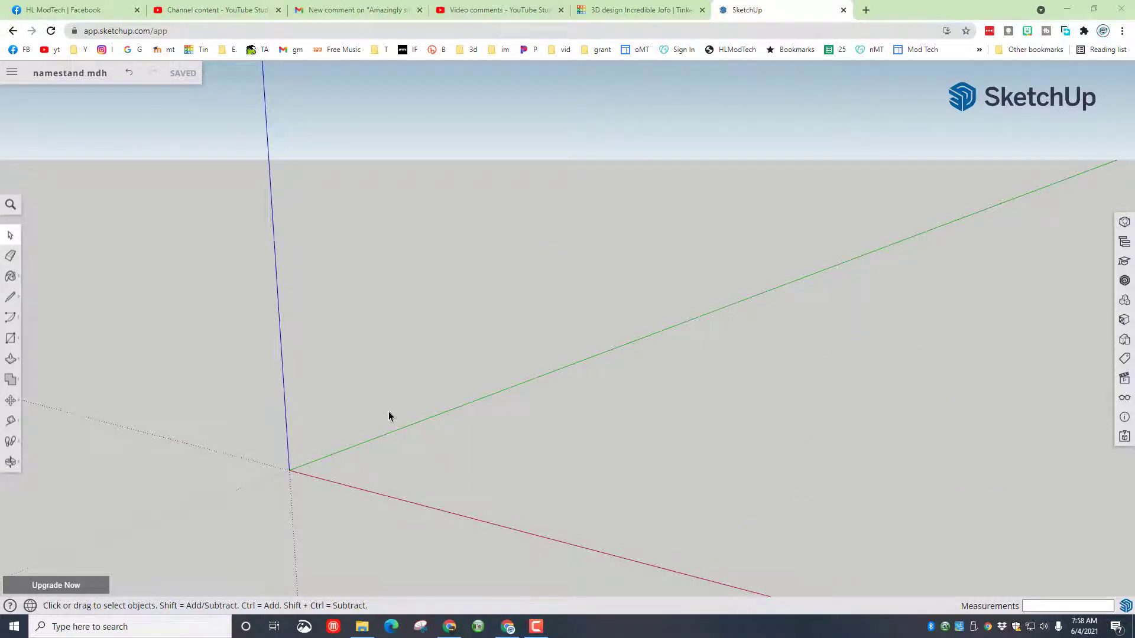
Draw a 160 by 60 mm rectangle on the ground plane, starting at the origin with the long side along the red axis.
key(r)
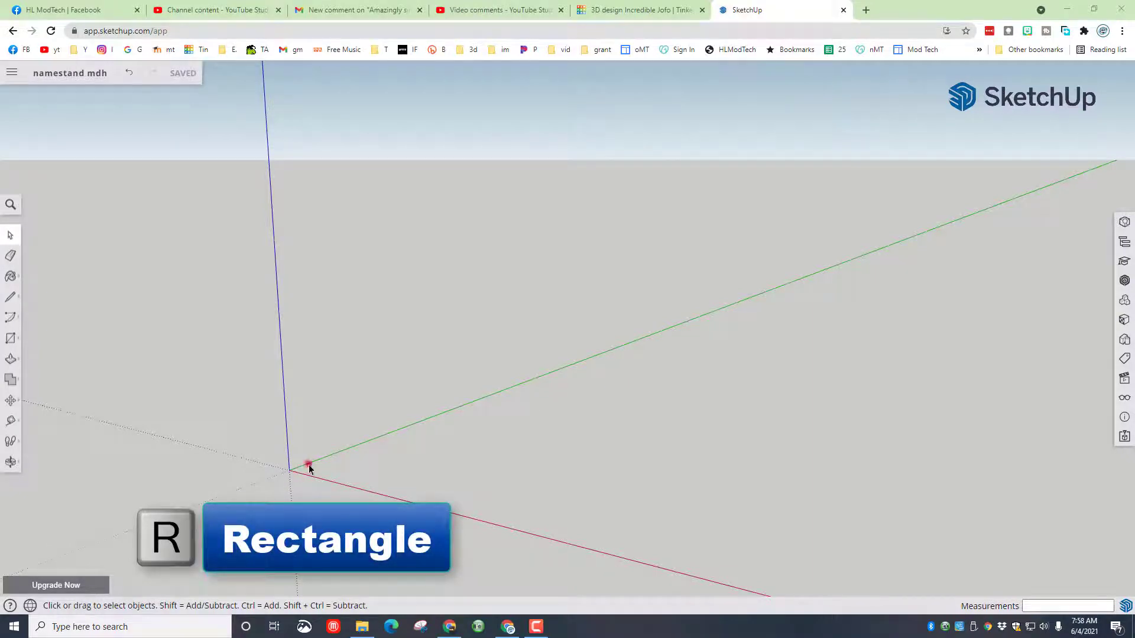
click(308, 467)
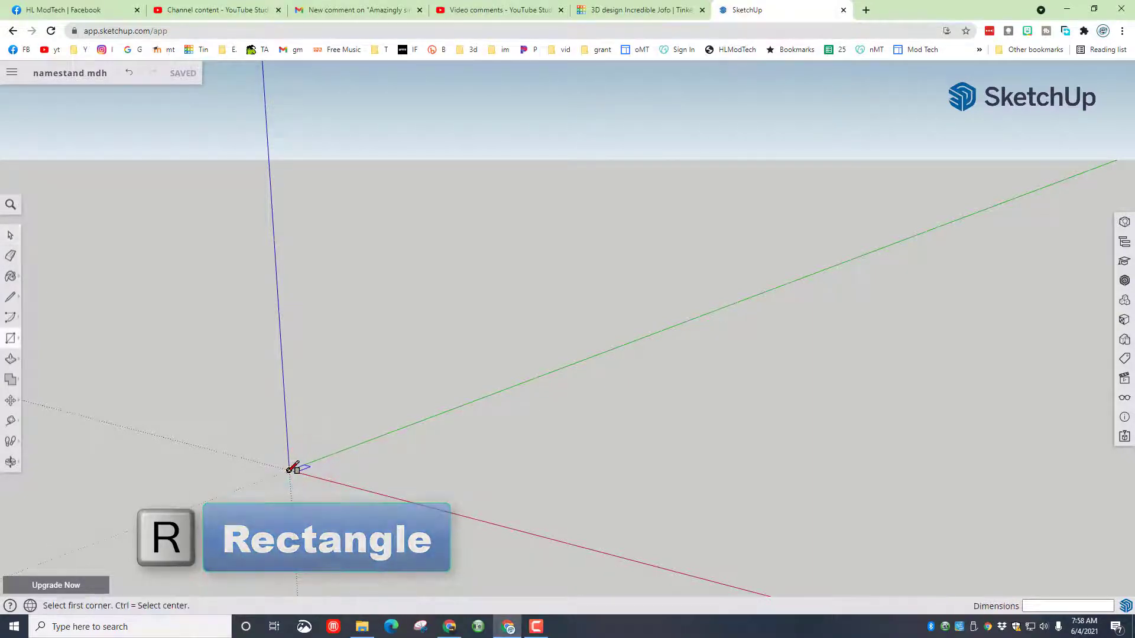
click(289, 470)
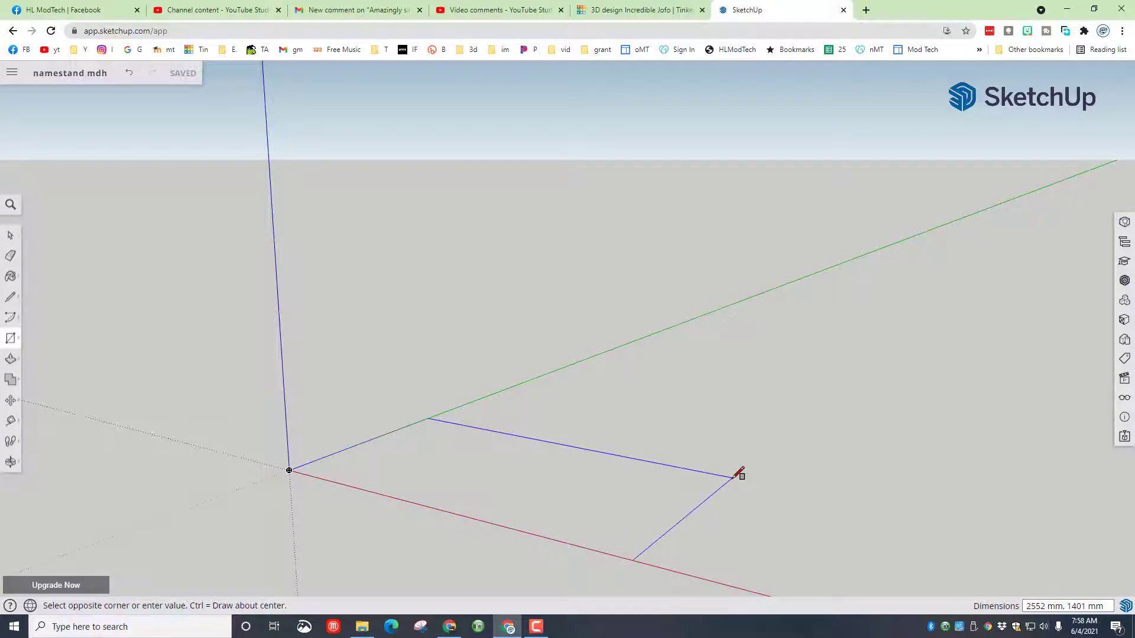
text(160)
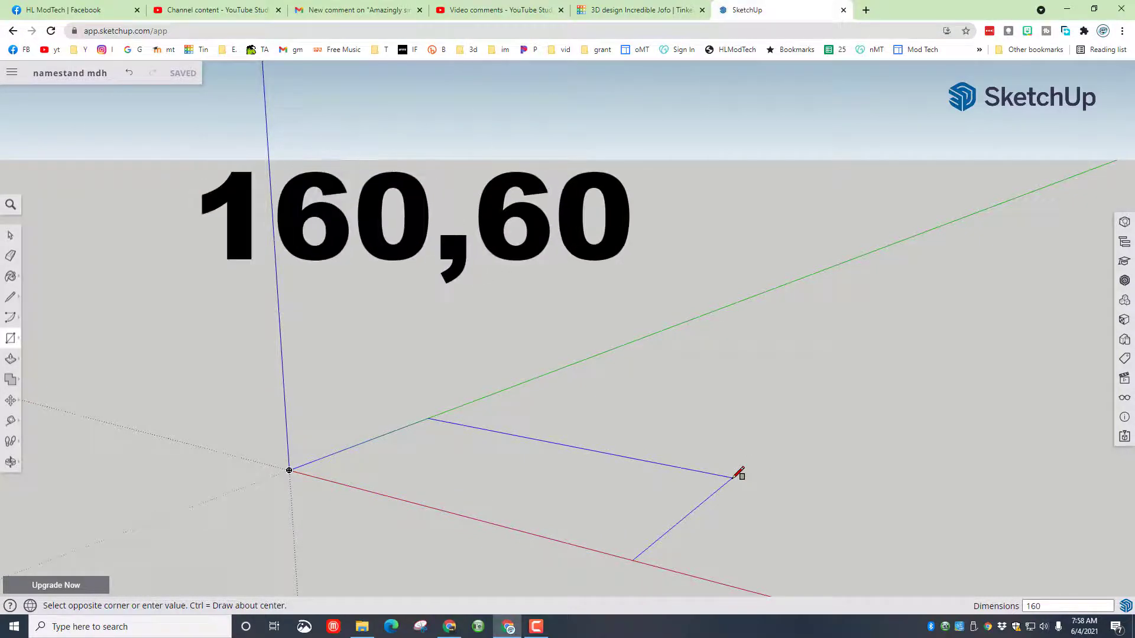
text(,60)
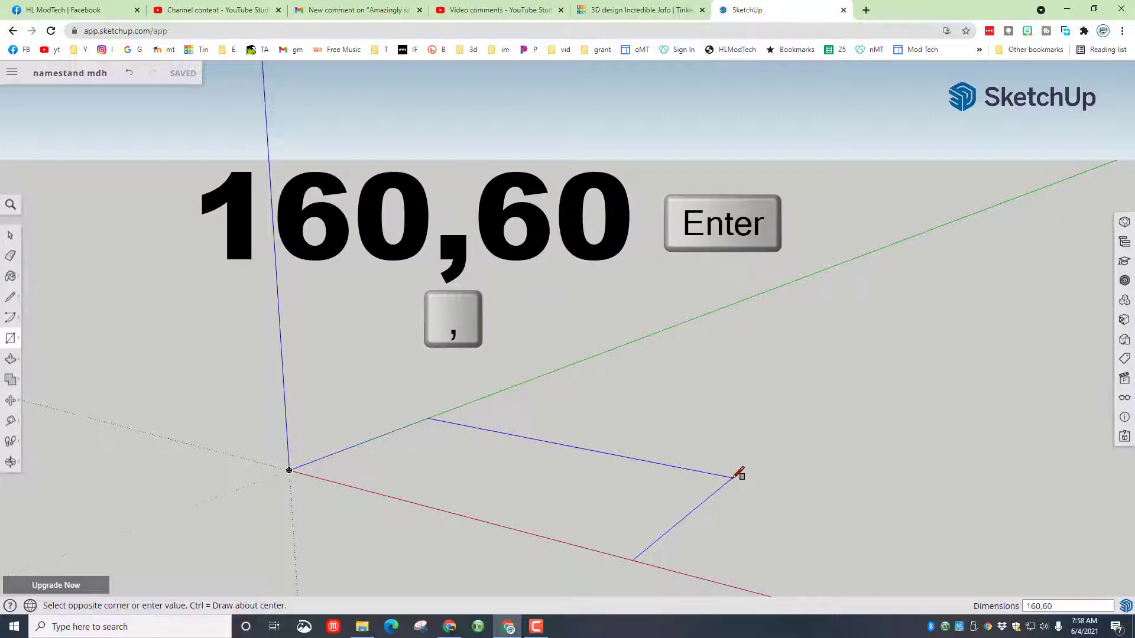
key(Return)
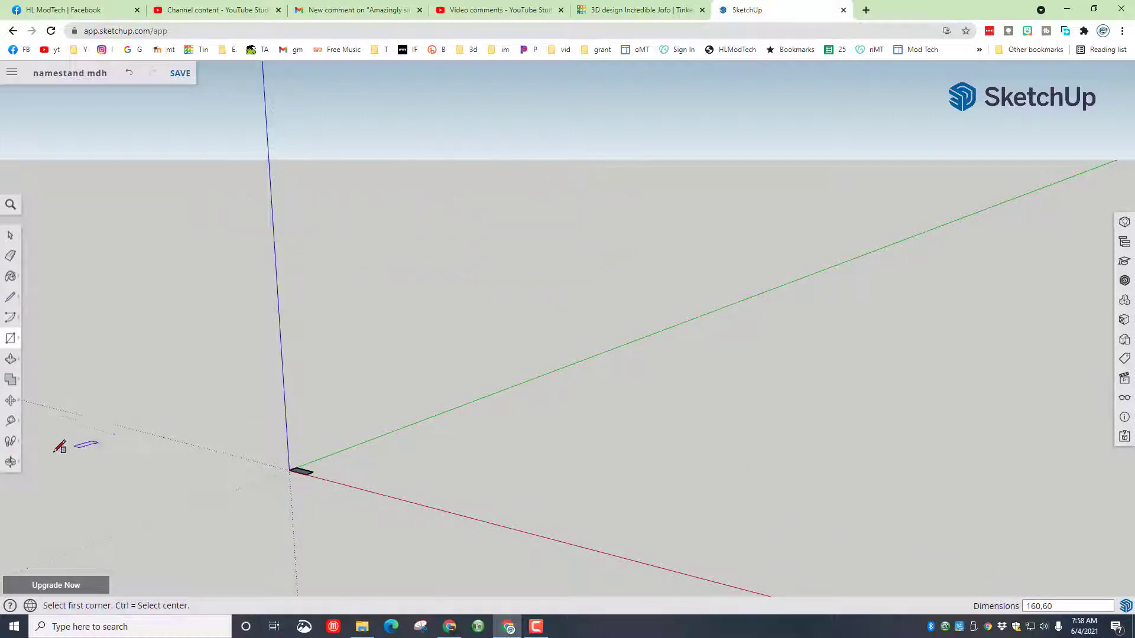
Push/Pull the rectangle upward 4 mm to make a flat base plate.
click(11, 462)
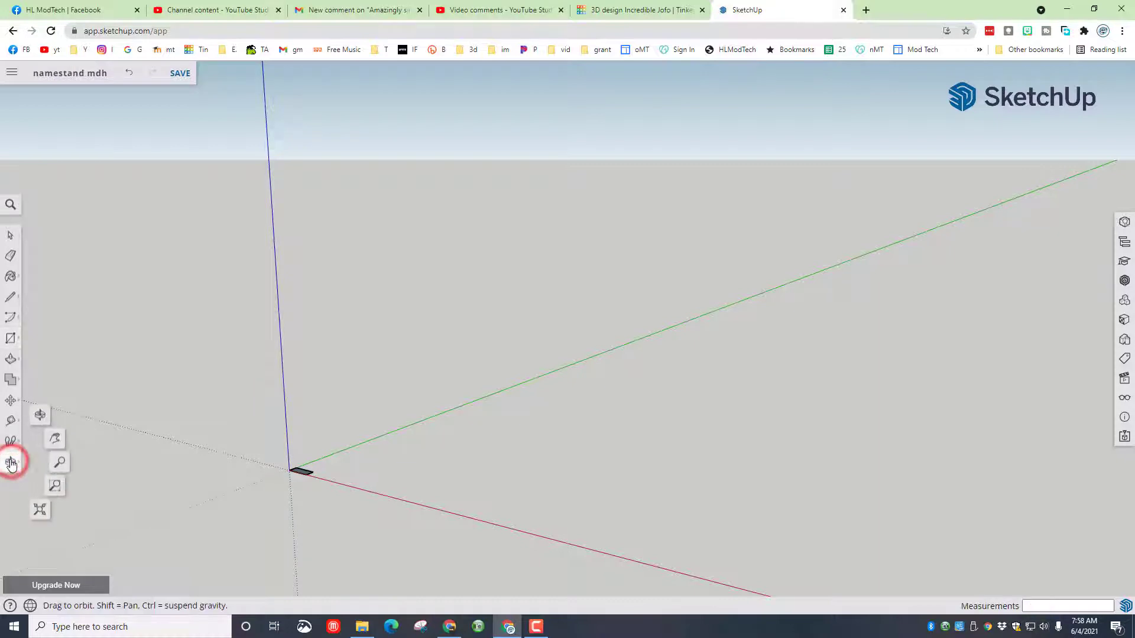
click(40, 509)
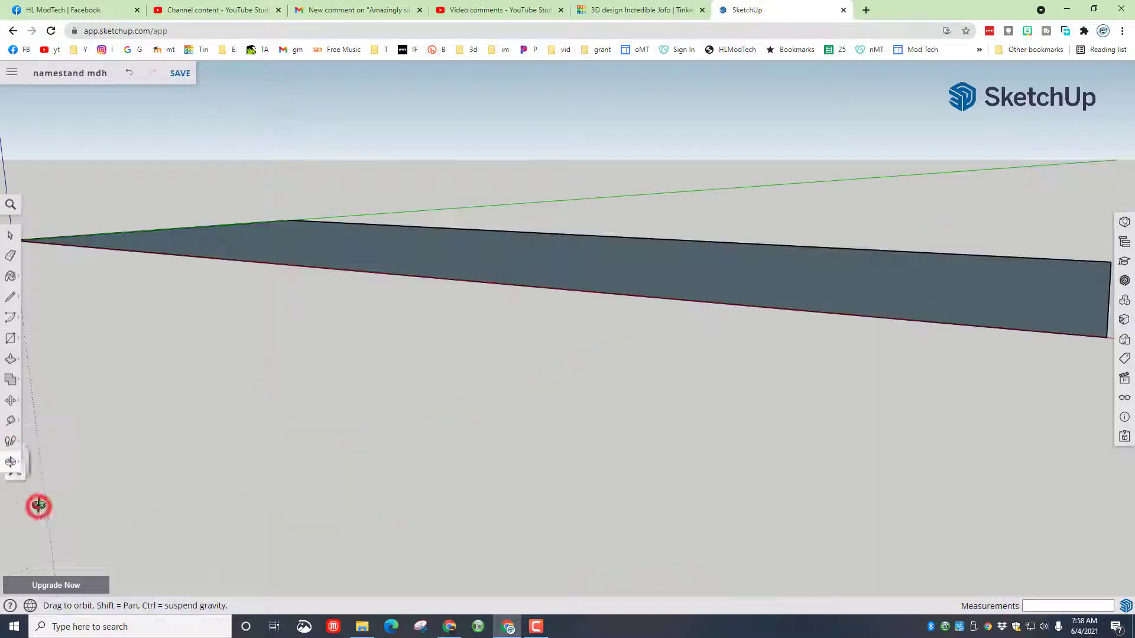
scroll(417, 255, down, 5)
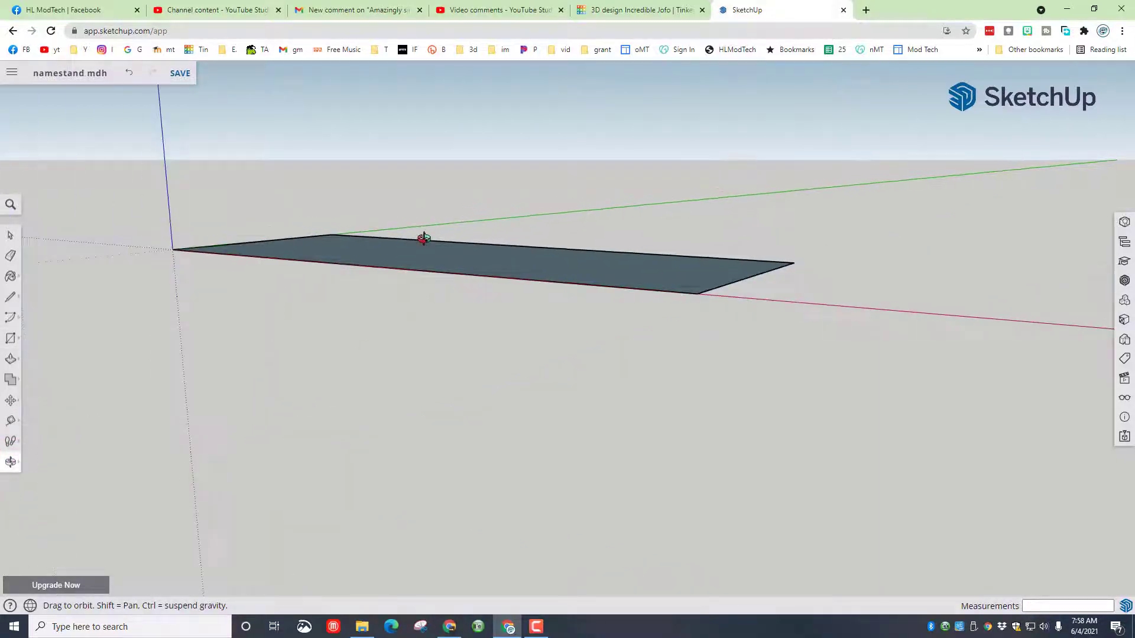
key(o)
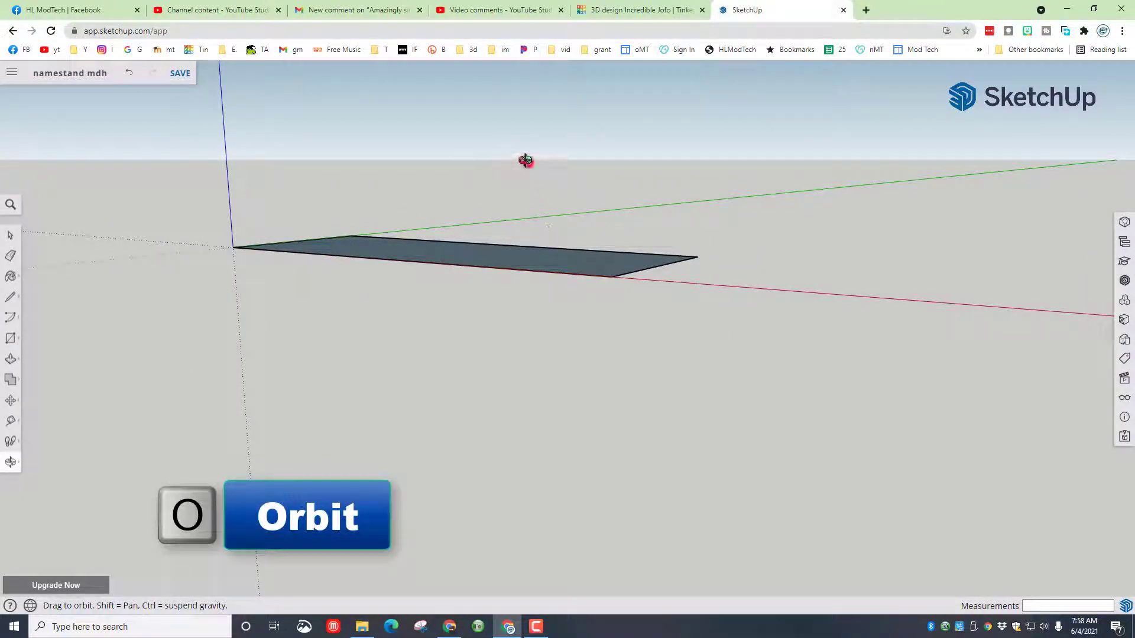
drag(526, 160, 609, 396)
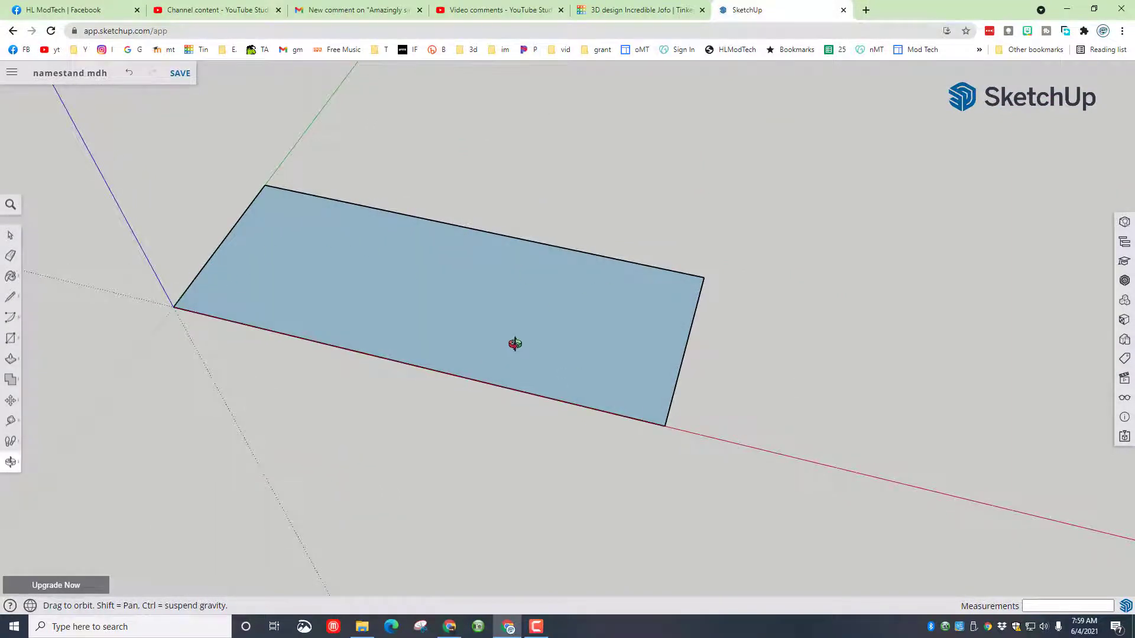
key(p)
click(418, 299)
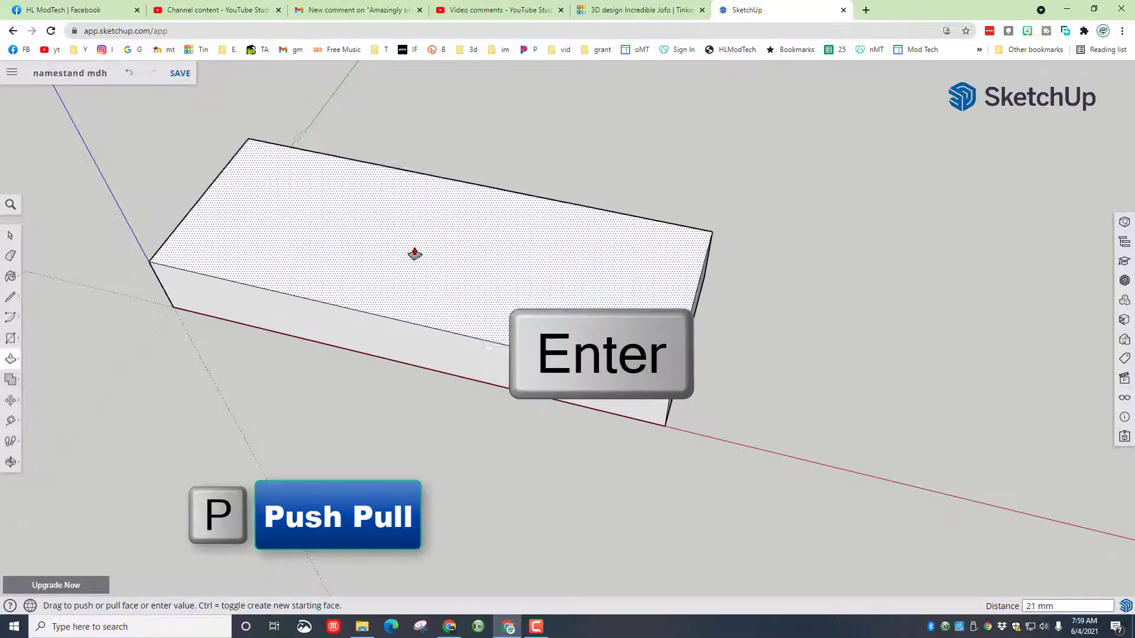
text(4)
key(Return)
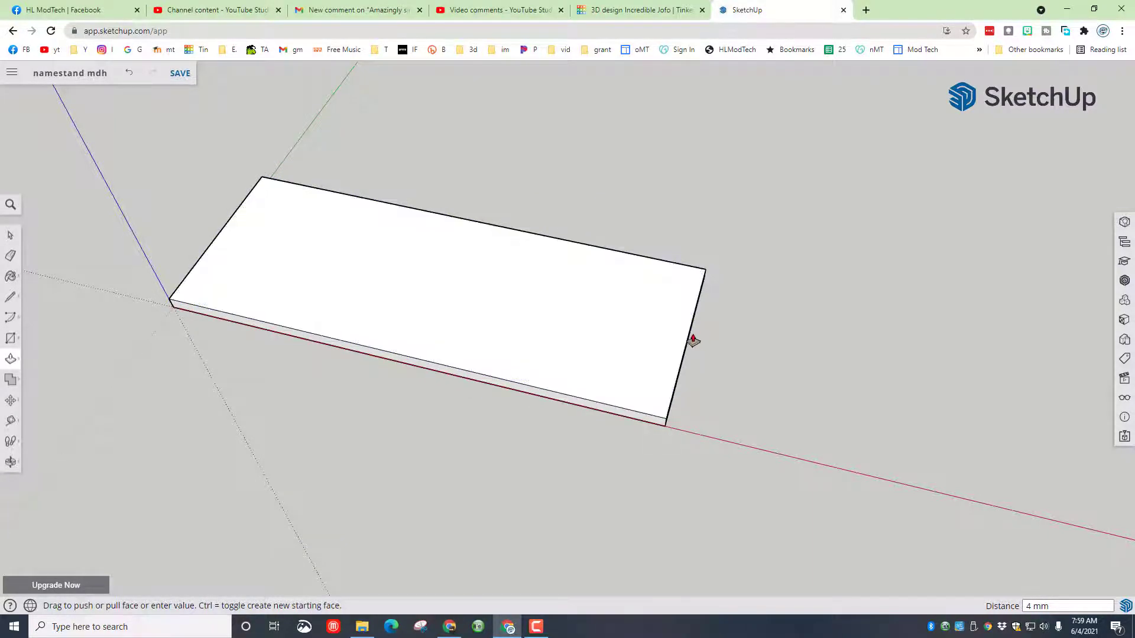
Place a Tape Measure guide point 5 mm beyond the plate's bottom front corner along the red axis.
key(t)
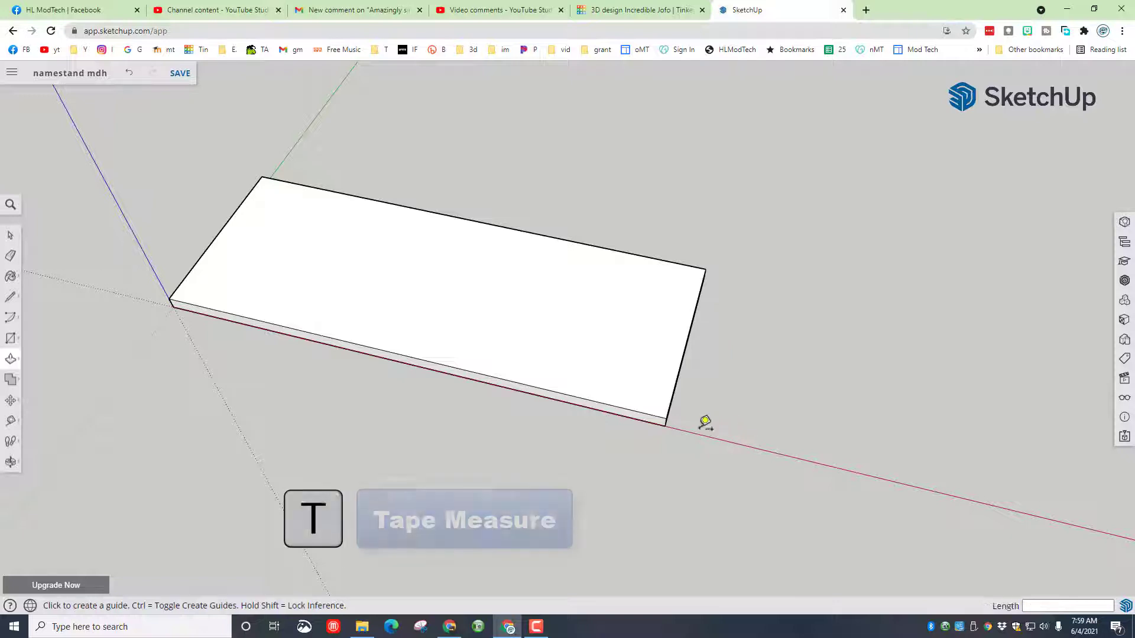
click(665, 426)
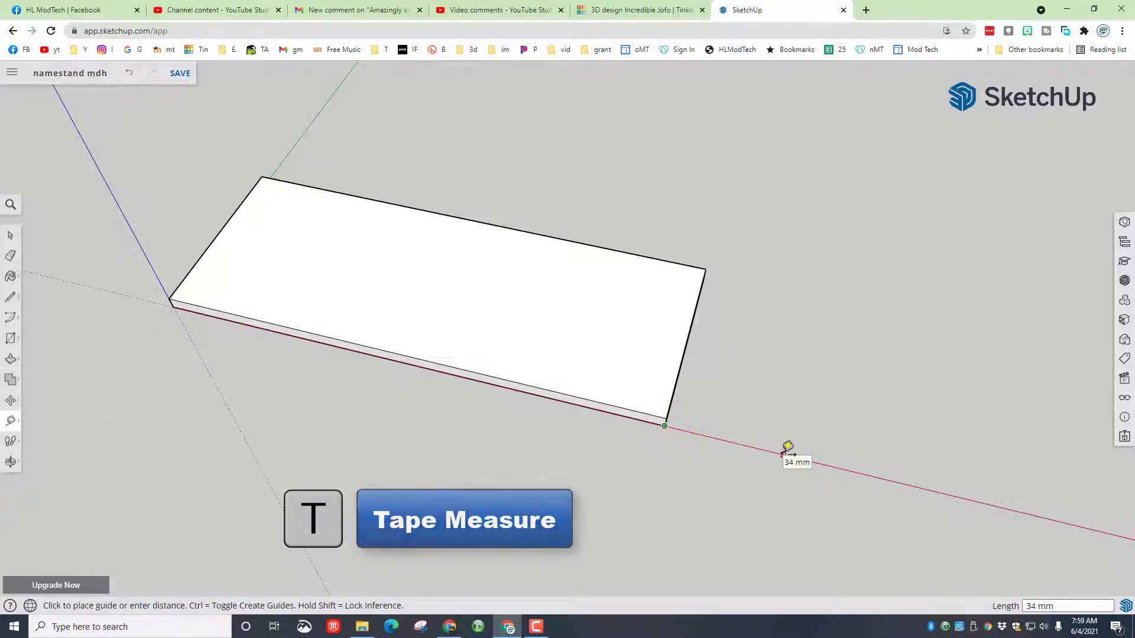
text(5)
key(Return)
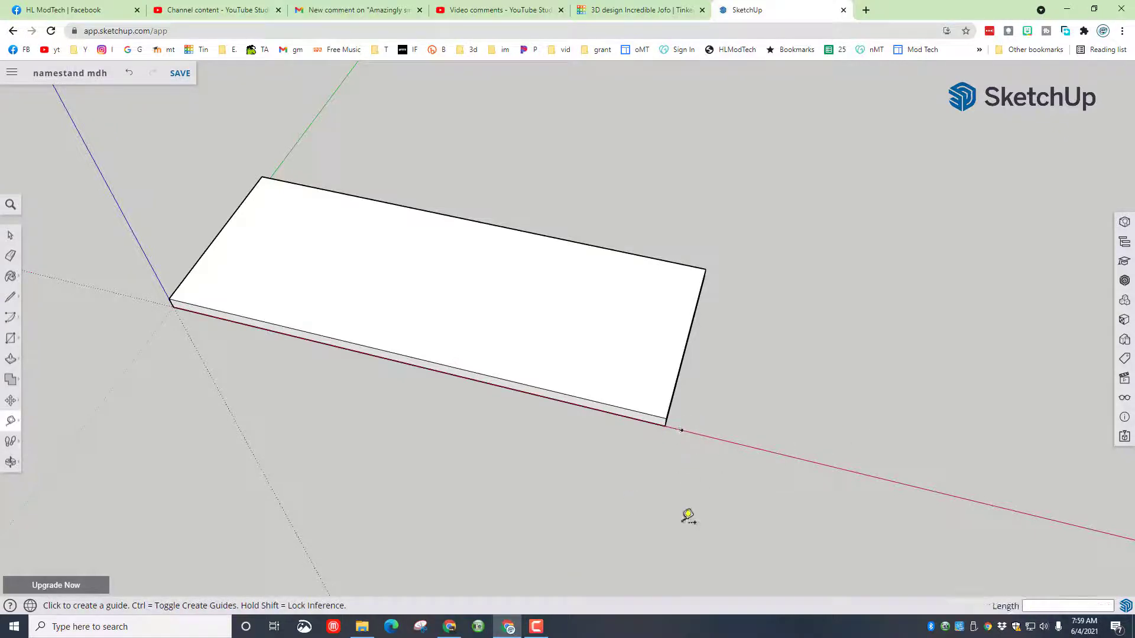
Draw a 60 by 60 mm square on the ground beside the plate, starting at the guide point.
key(r)
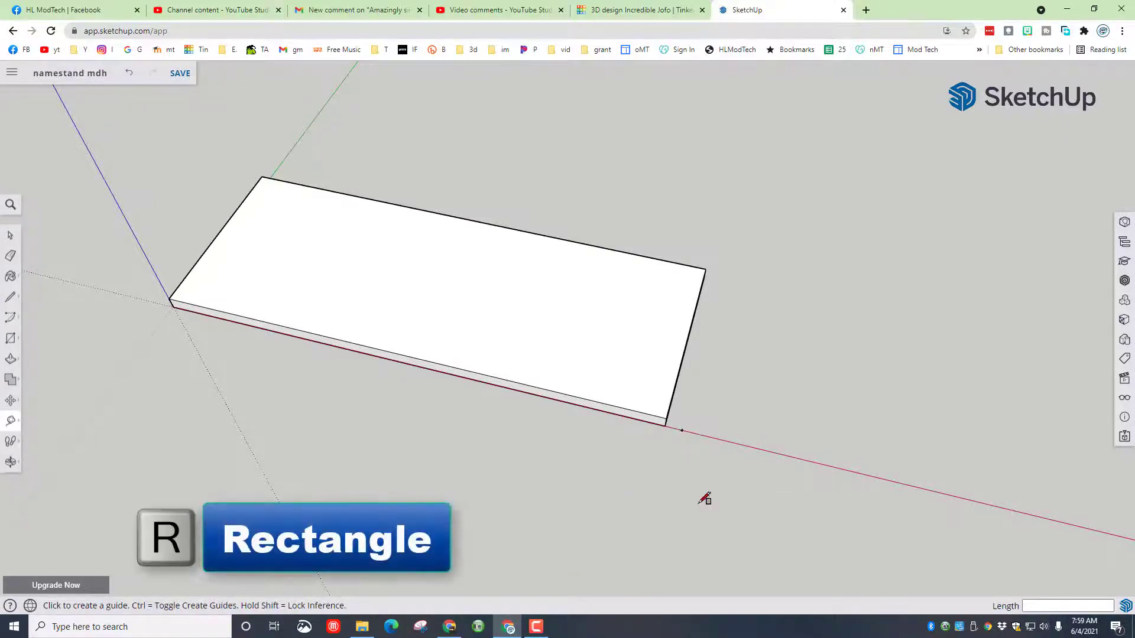
click(682, 430)
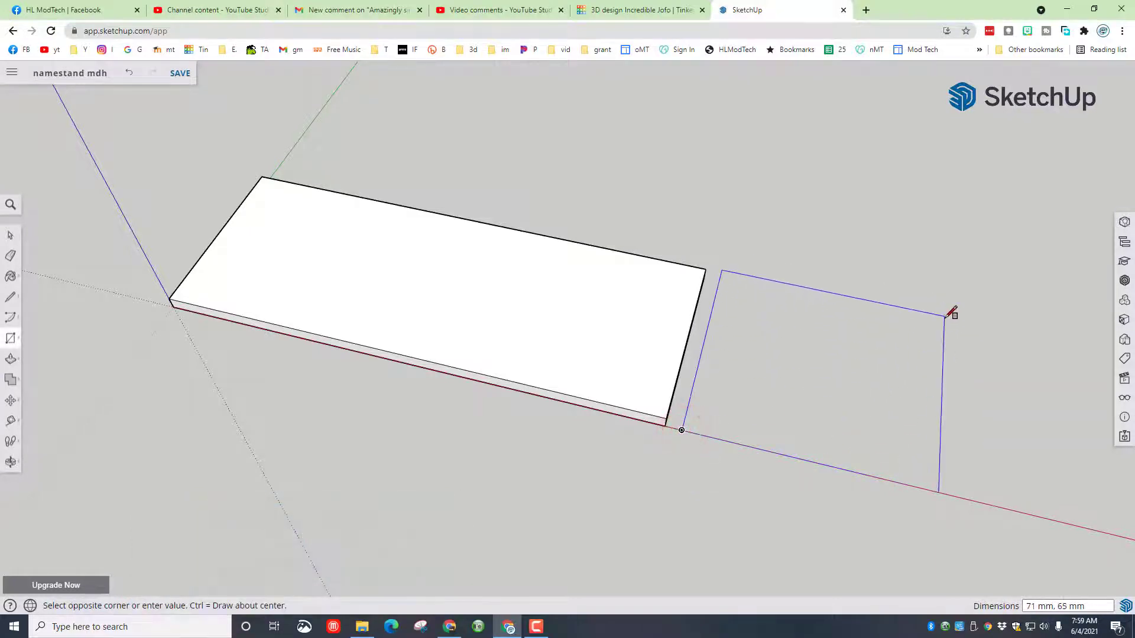
text(60,60)
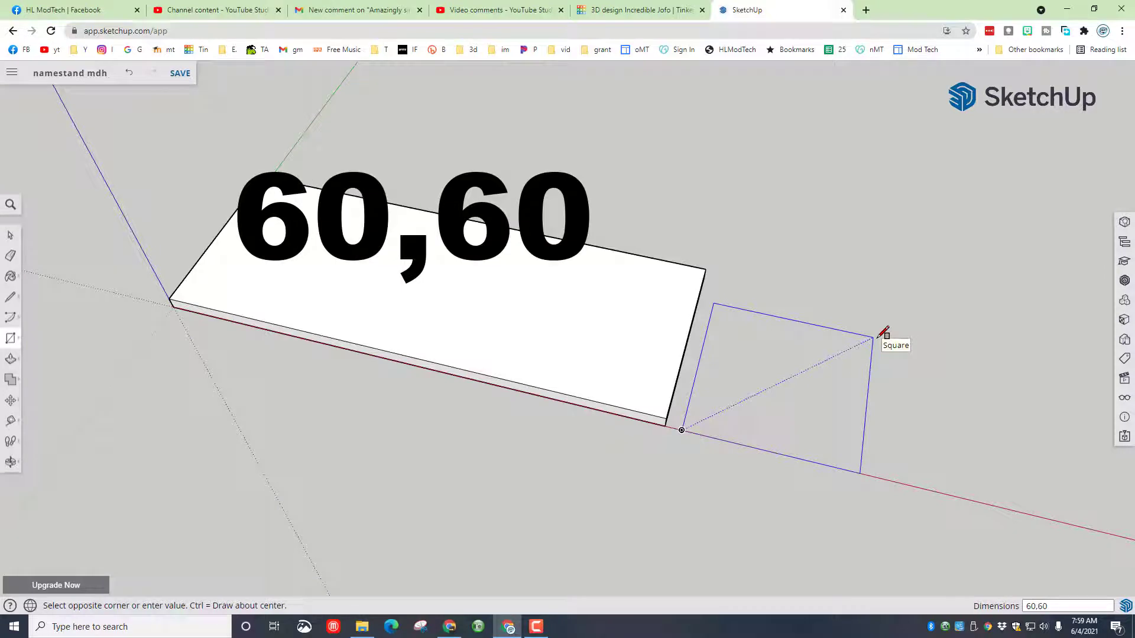
key(Return)
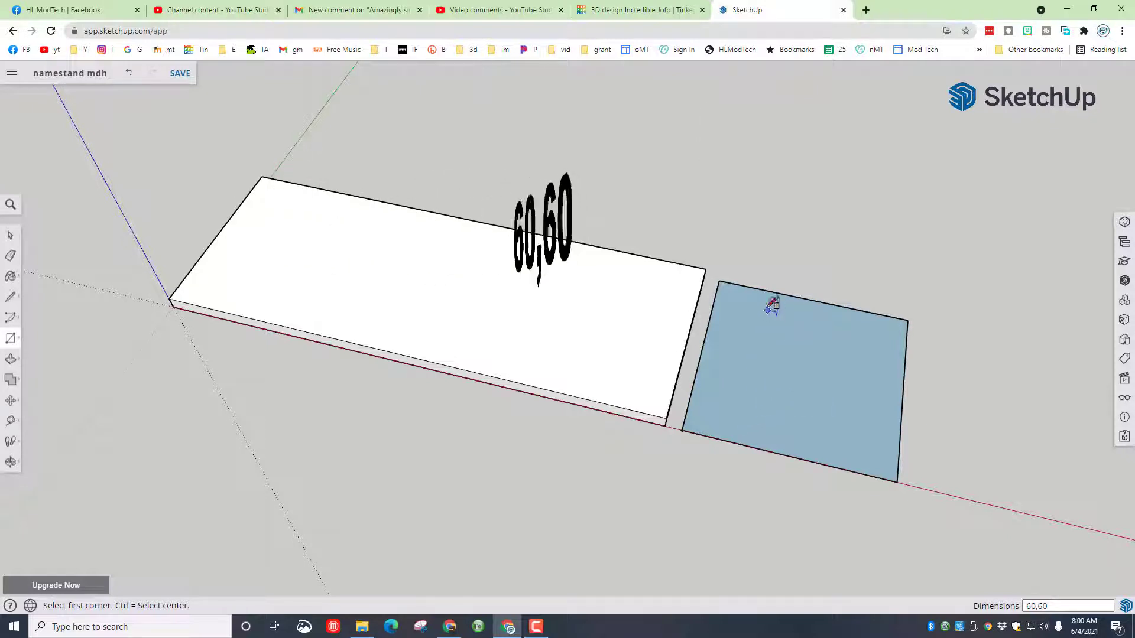
Place guide points 15 mm in from the square's back corner nearest the plate and from its diagonally opposite front corner, along the red-axis edges.
key(t)
click(719, 281)
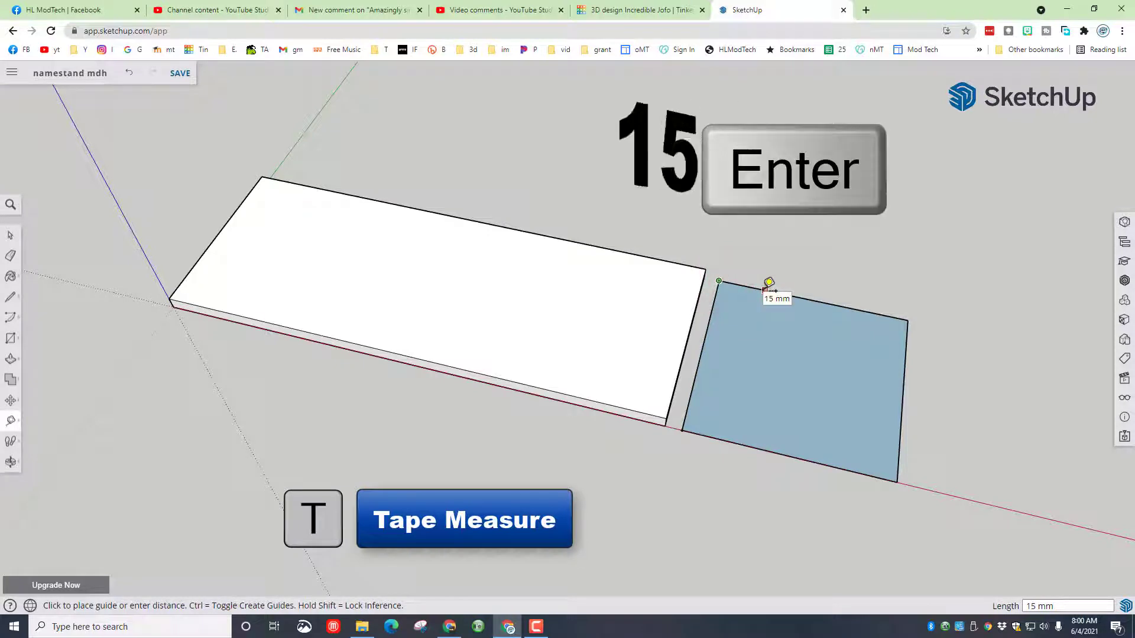
text(15)
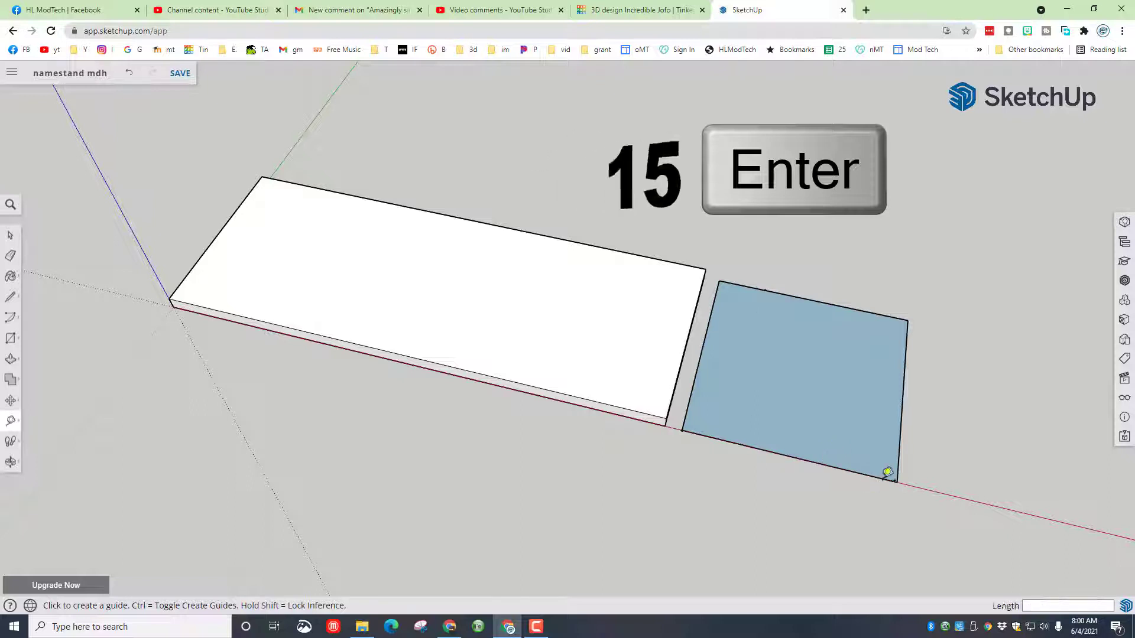
click(897, 482)
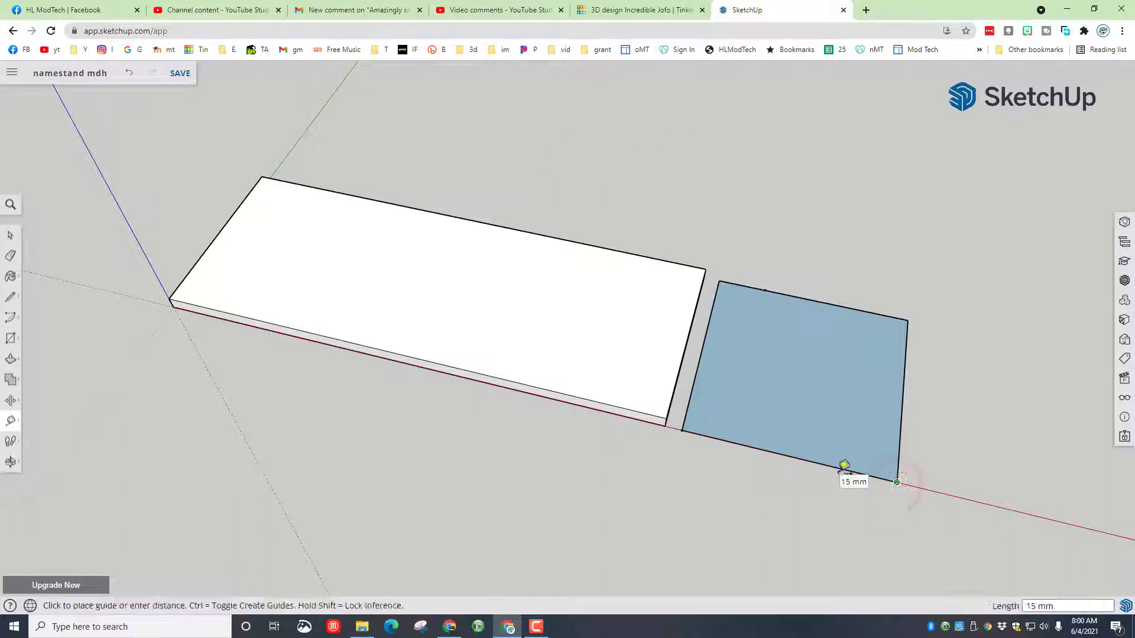
key(Return)
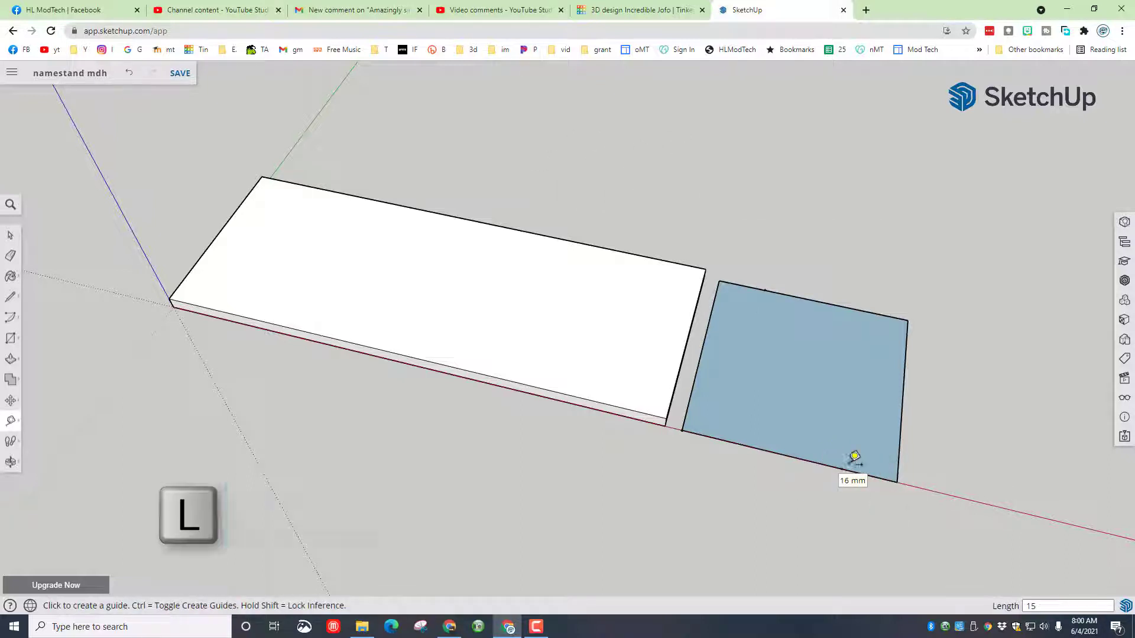
Draw a slanted line across the square between the guide points on its back and front edges.
key(l)
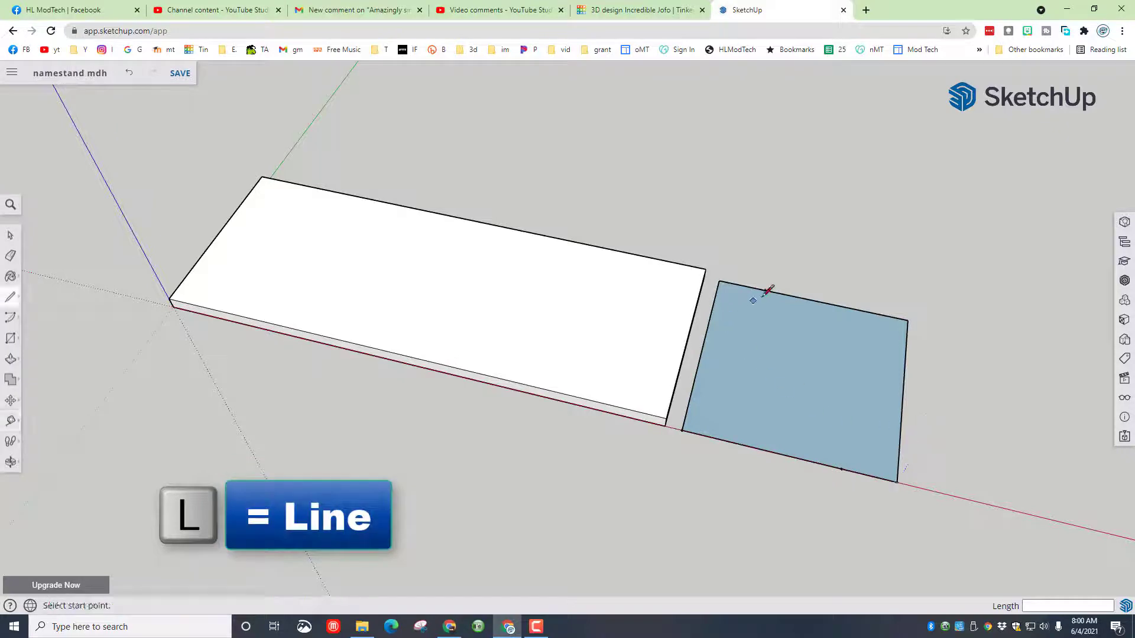
click(765, 291)
click(841, 469)
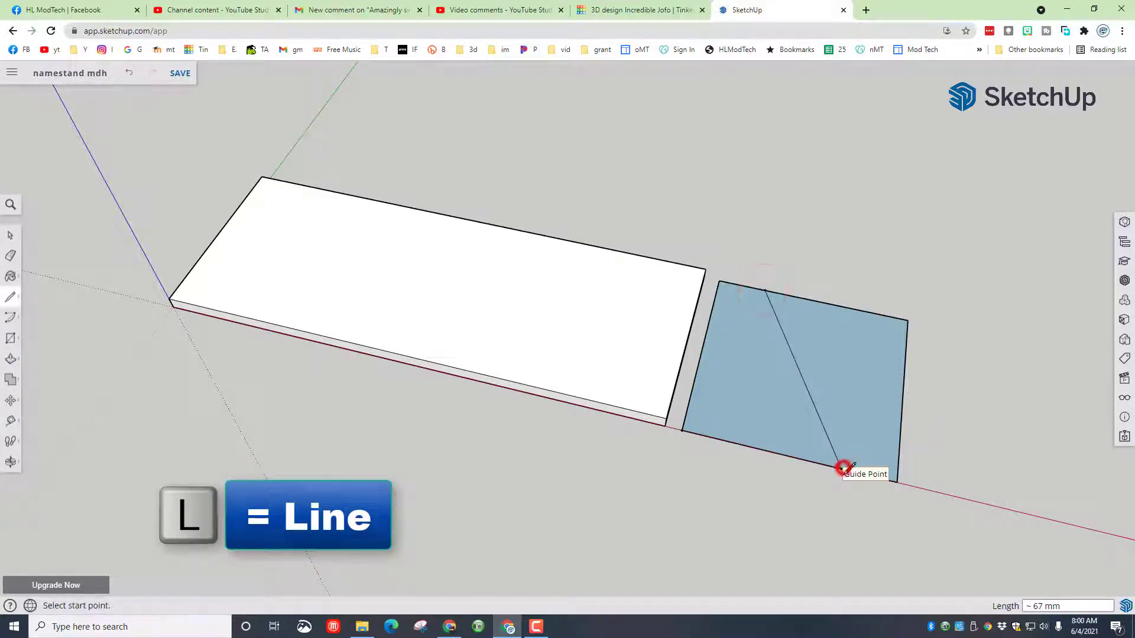
Place a guide point 15 mm from the far front corner along the square's outer edge and draw a line parallel to the red axis to the slanted line.
key(t)
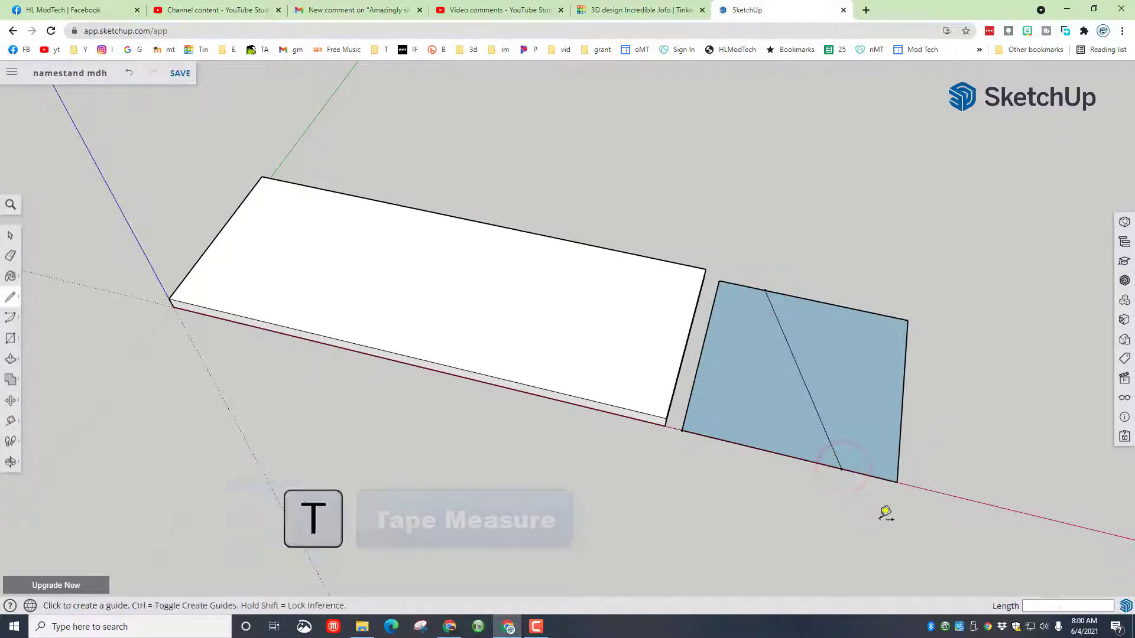
click(897, 483)
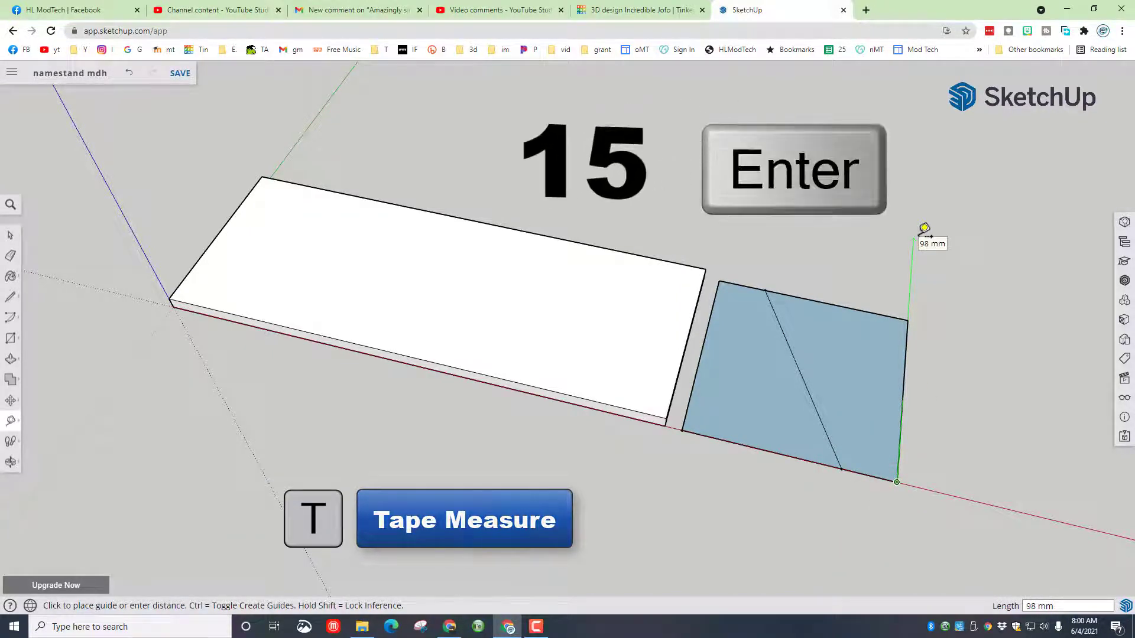
text(15)
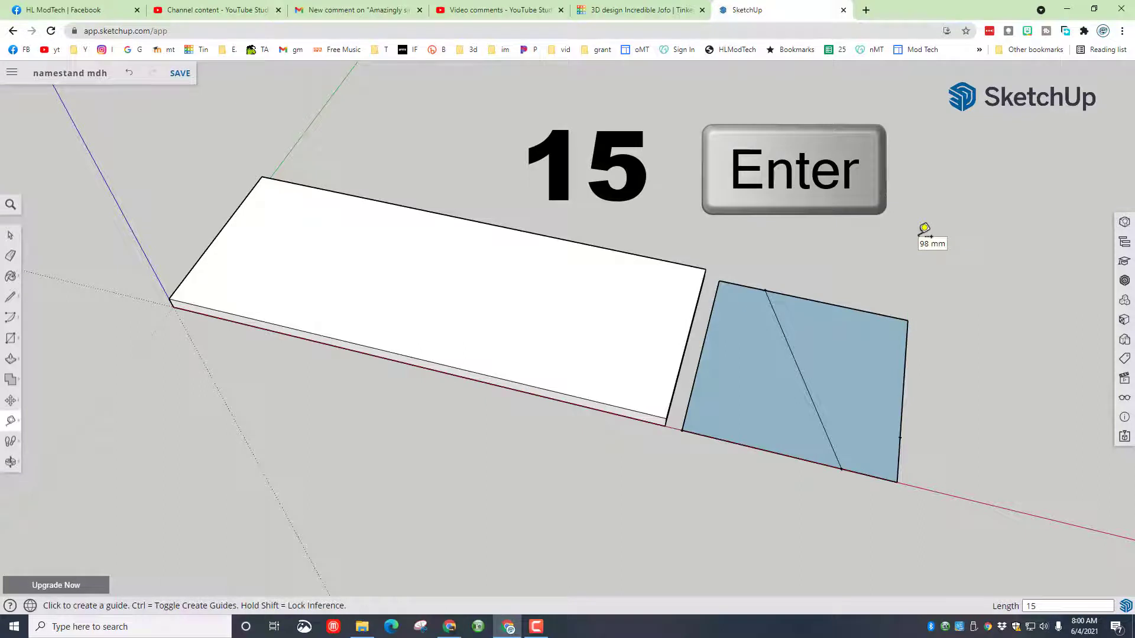
key(Return)
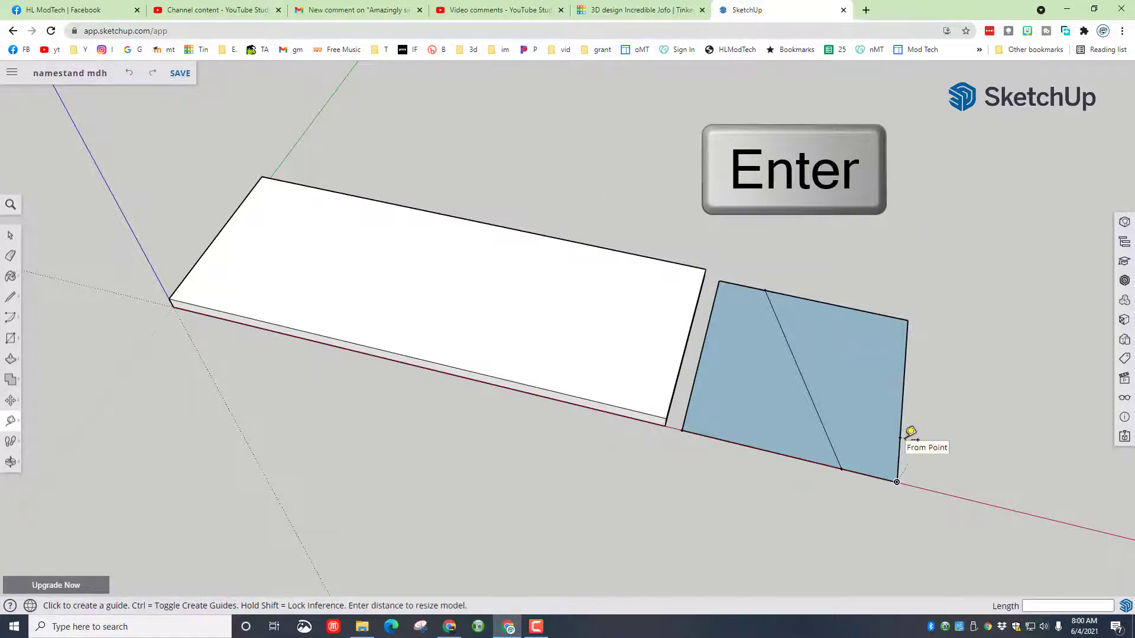
key(l)
click(899, 437)
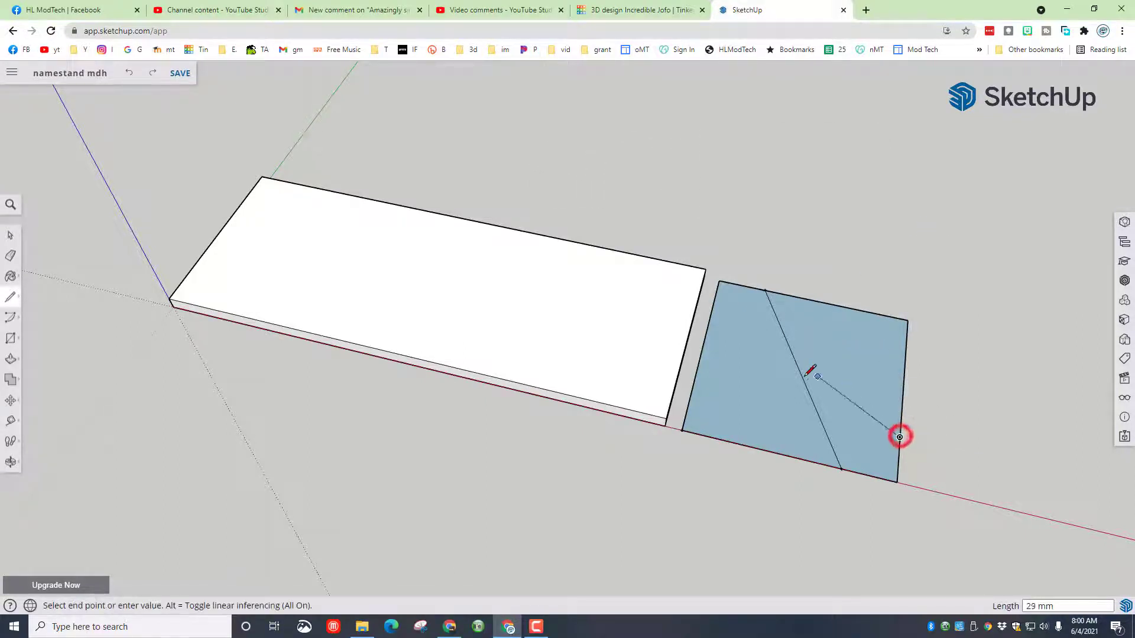
click(820, 419)
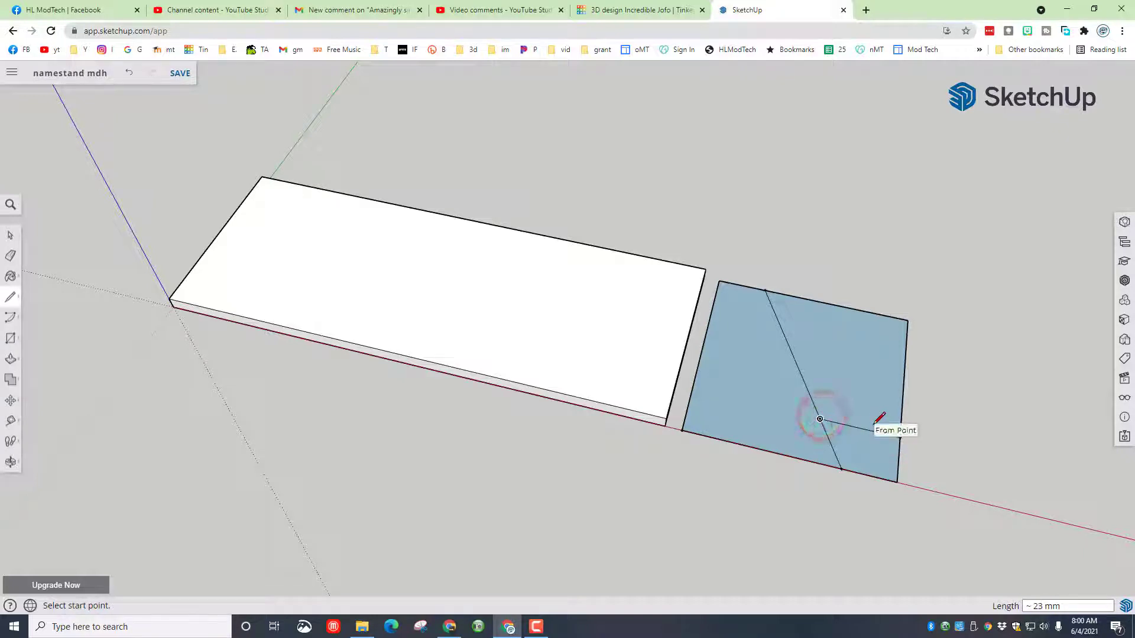
Add a guide line 4 mm outward from the slanted line and trace it from the short parallel line to the square's back edge.
key(r)
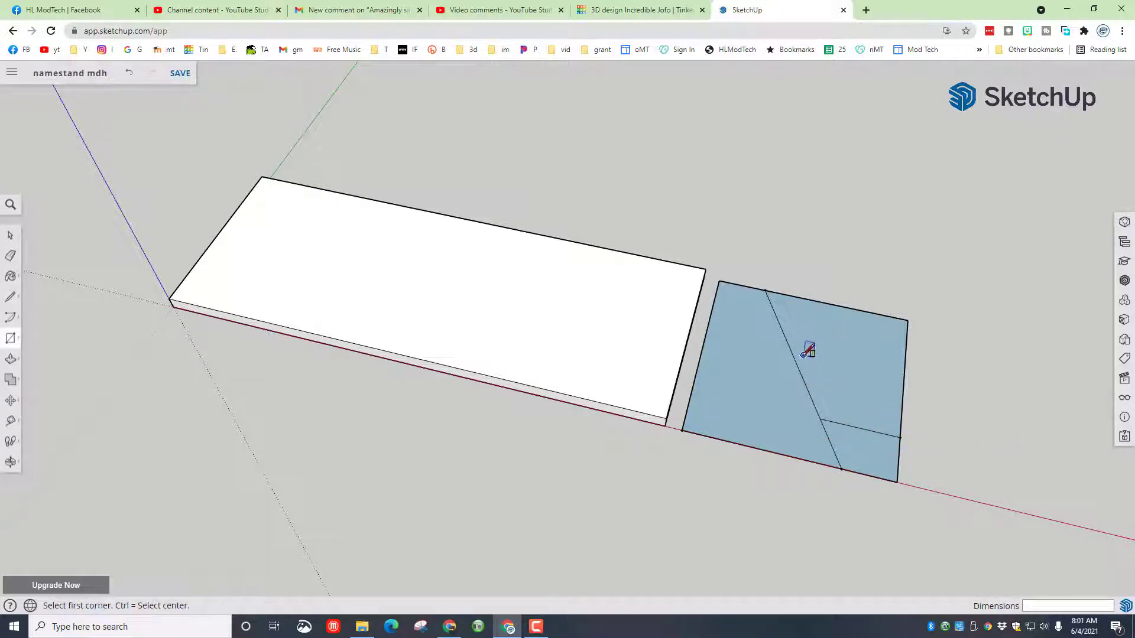
key(t)
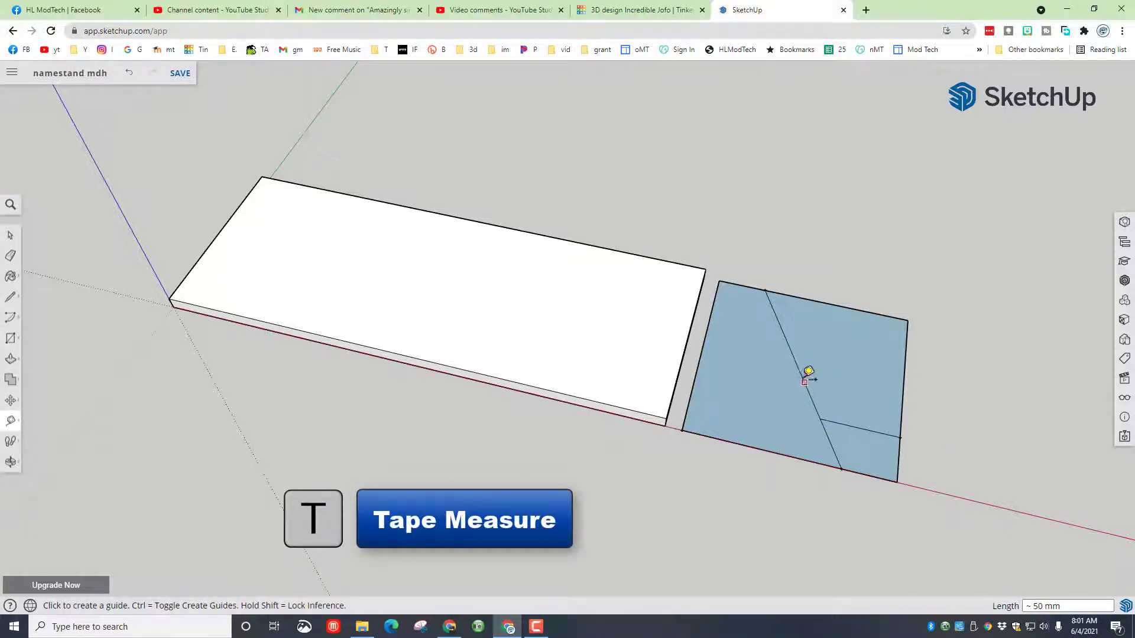
click(792, 350)
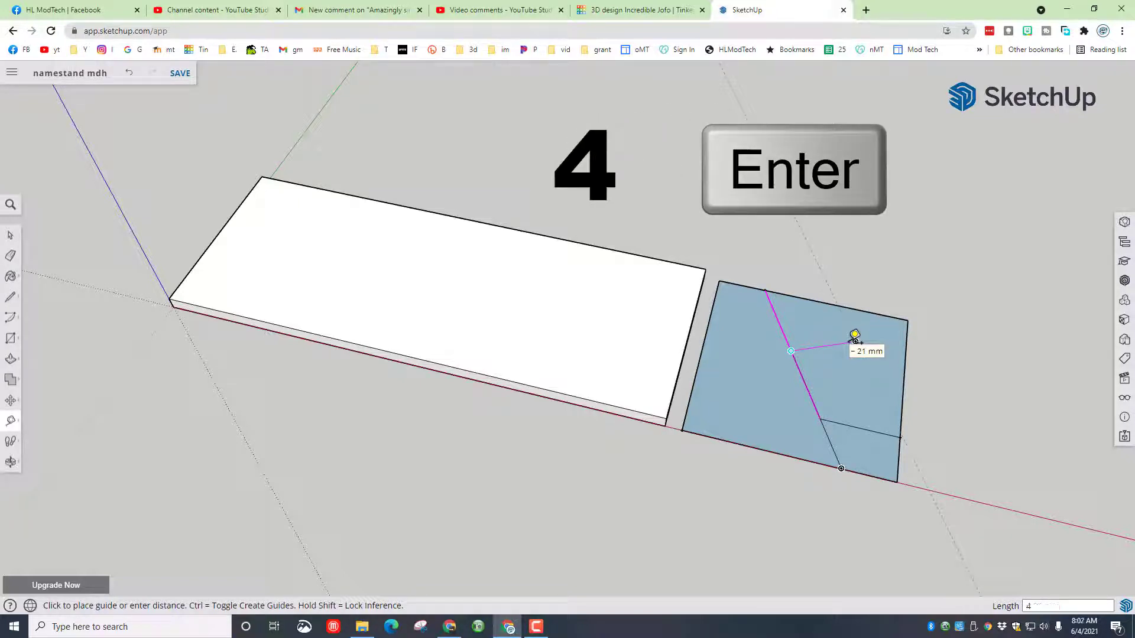
text(4)
key(Return)
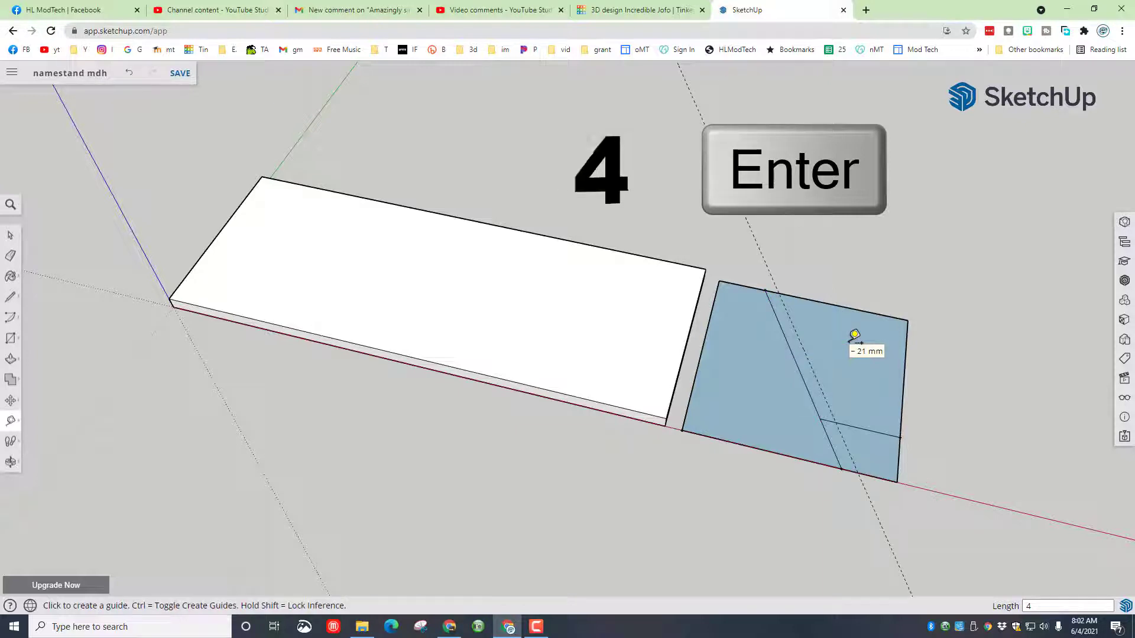
key(l)
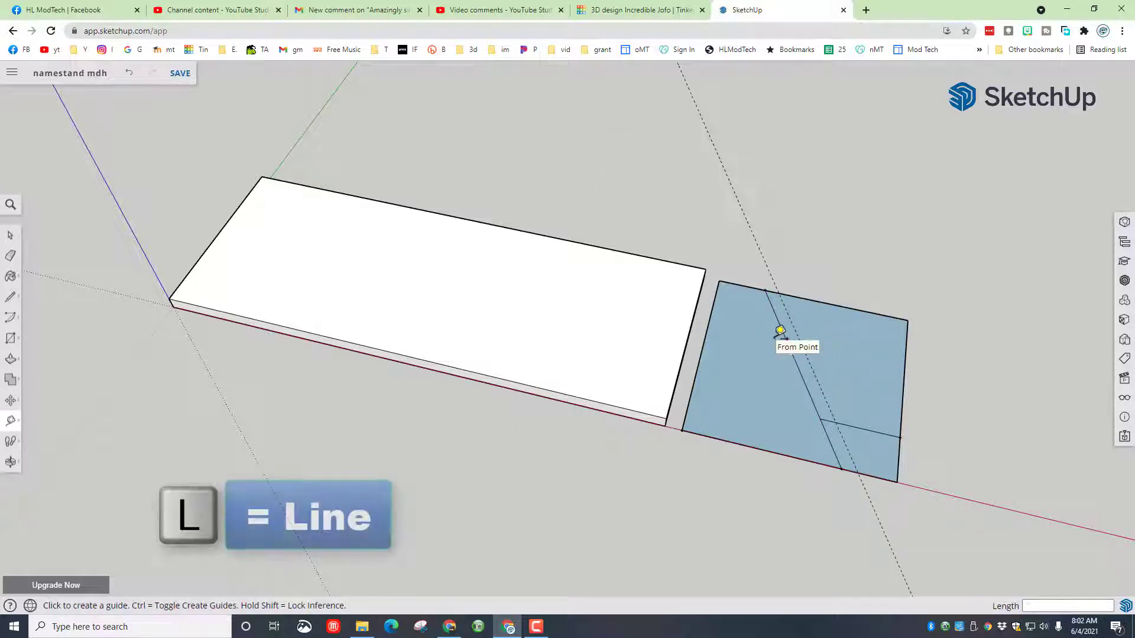
click(835, 423)
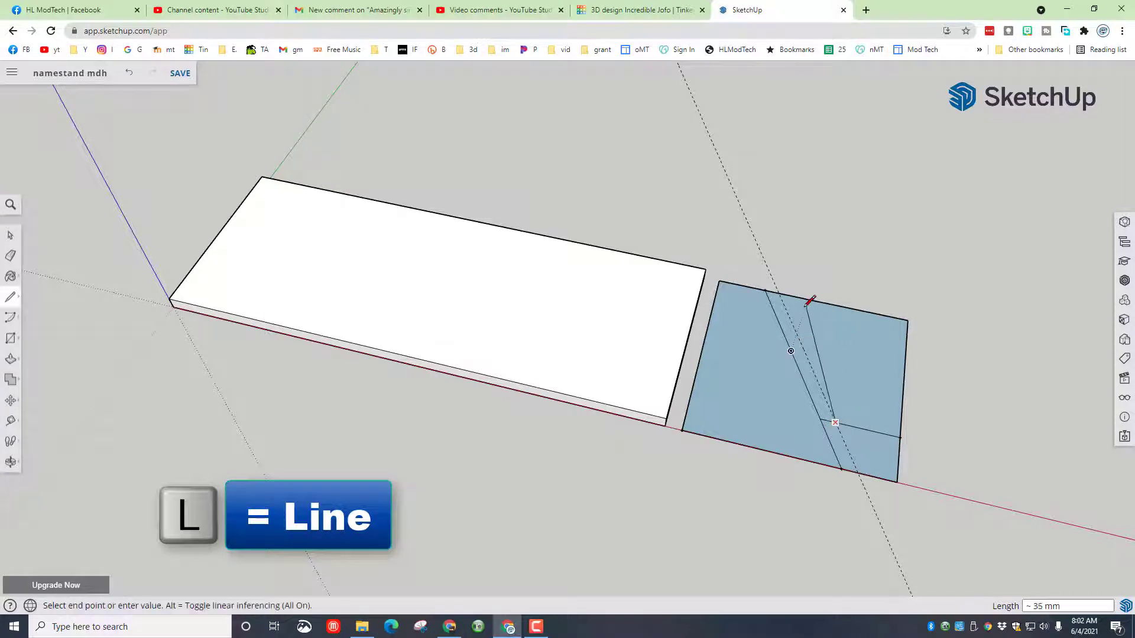
click(779, 292)
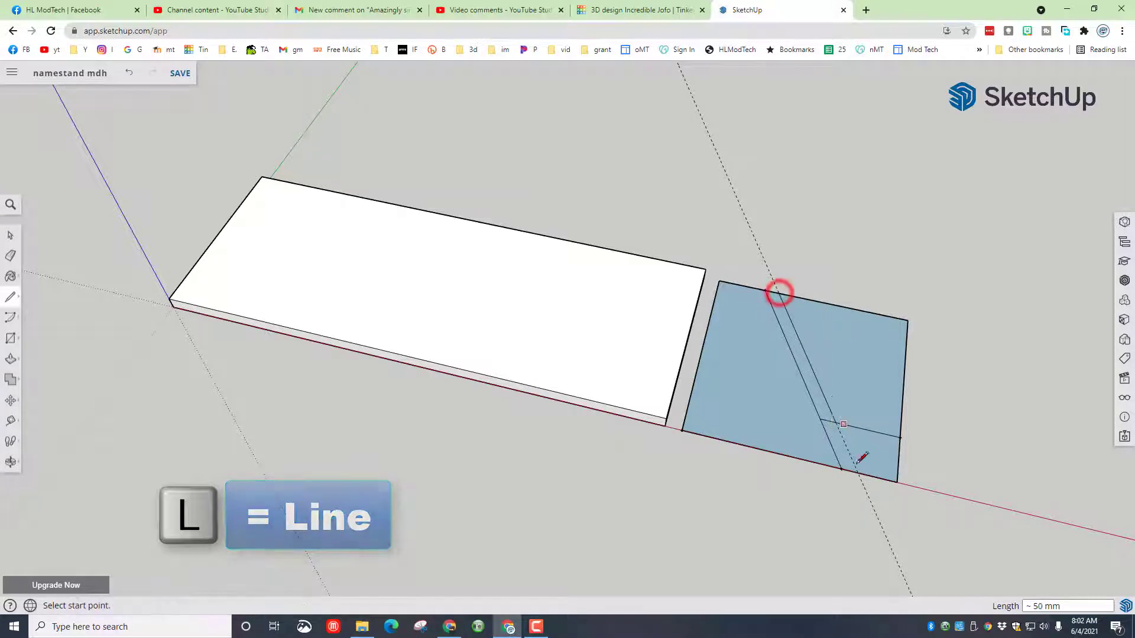
Draw a 4 mm line from the slanted line's junction with the short line, square across to the offset line, closing the slot's end.
scroll(831, 442, up, 1)
scroll(830, 441, up, 2)
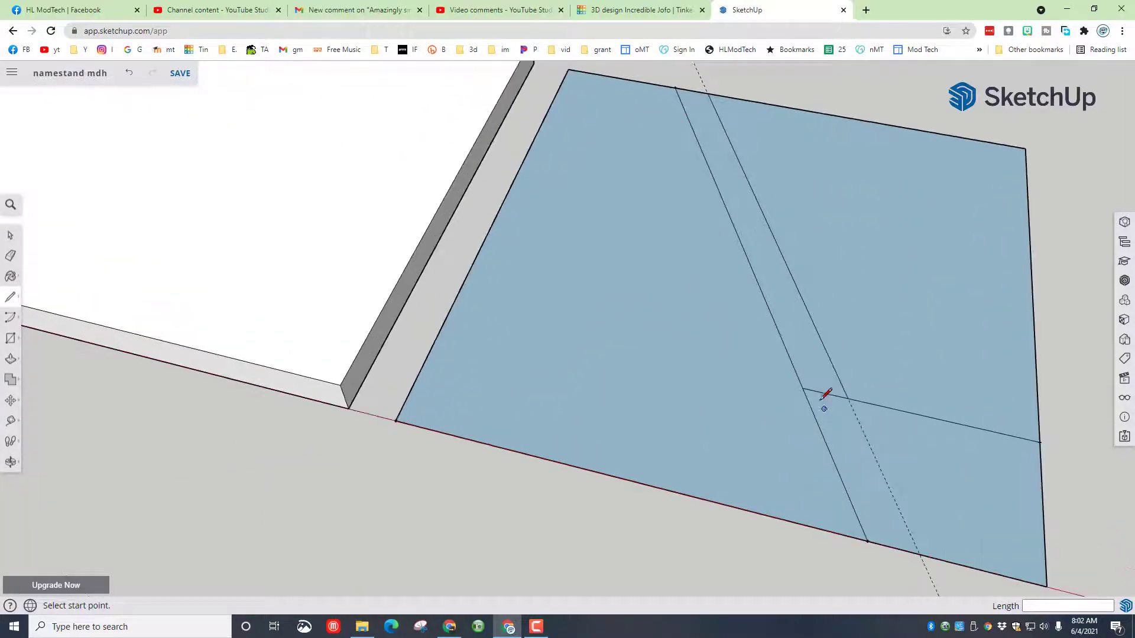
click(803, 388)
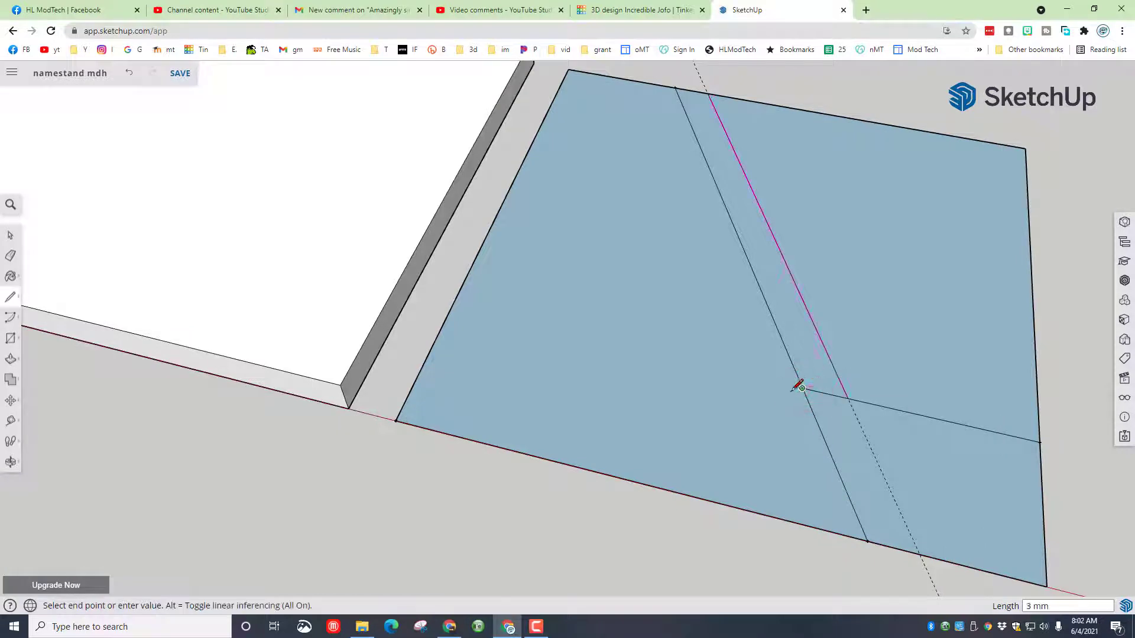
click(840, 381)
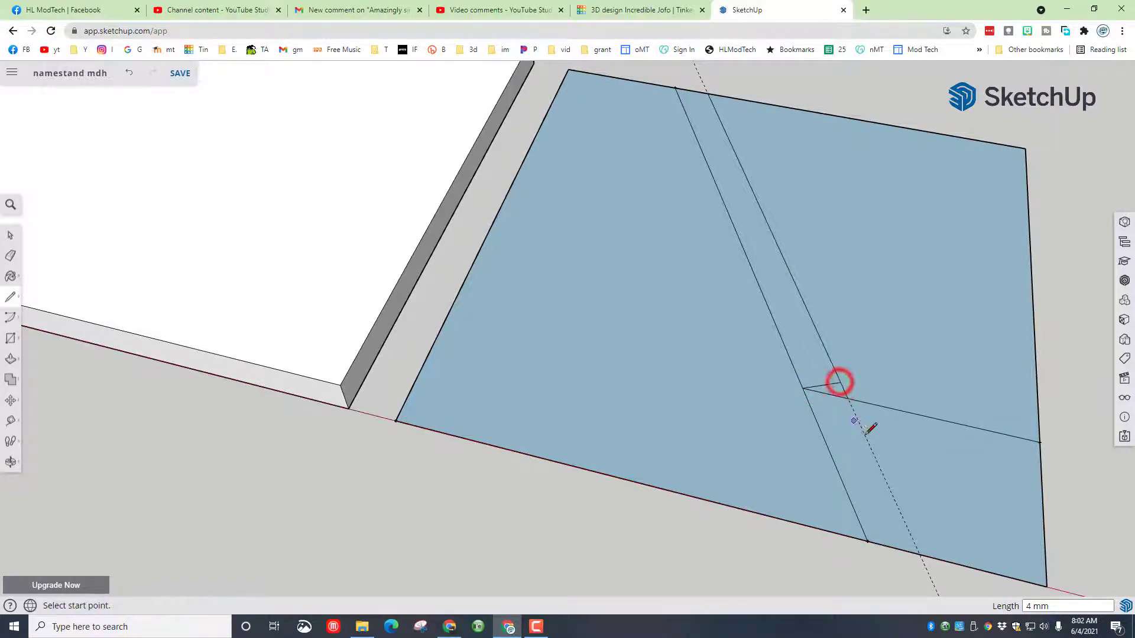
Draw a line about 23 mm long, parallel to the red axis, from a point partway up the offset line to the square's outer edge.
scroll(822, 363, down, 3)
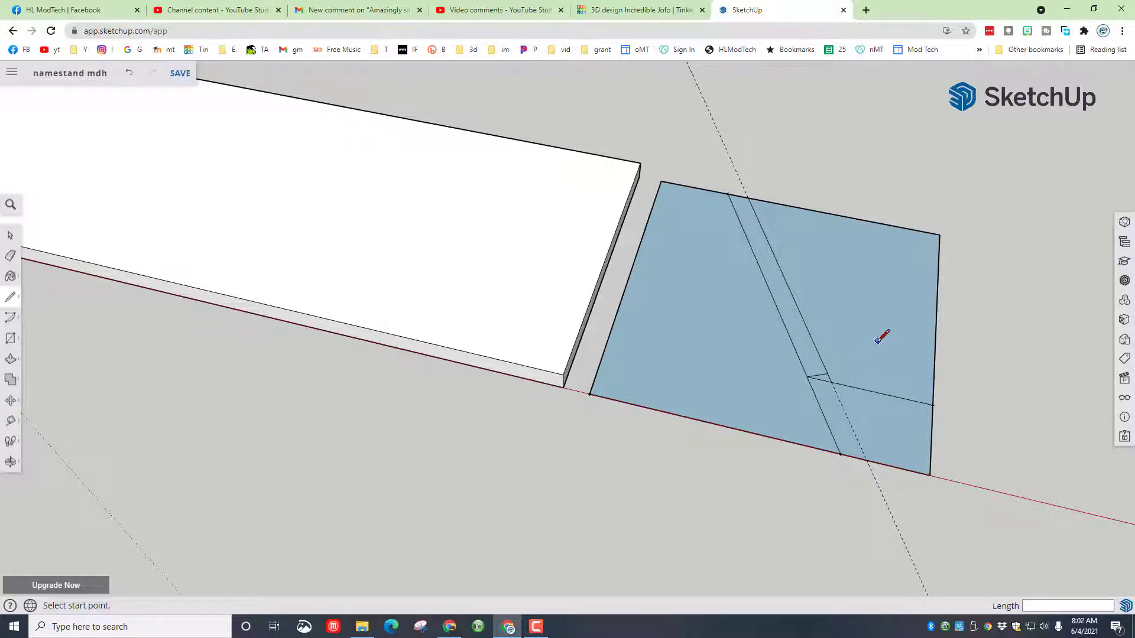
click(812, 340)
click(934, 366)
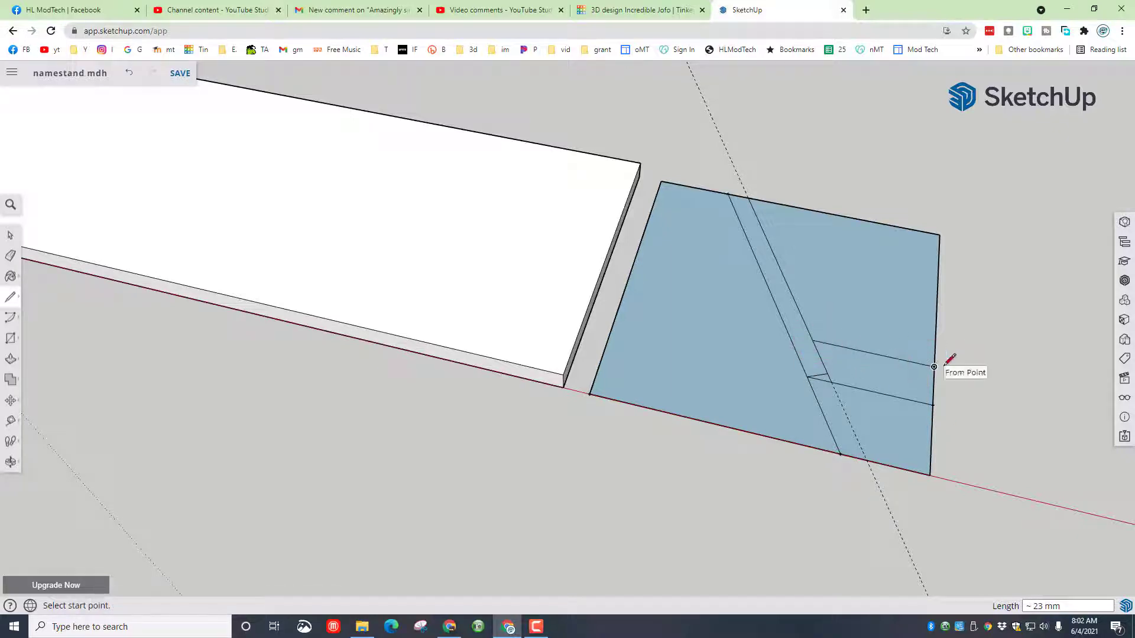
Erase the slanted guide, the surplus inner lines and the outer back edges, leaving only the notched support profile.
key(e)
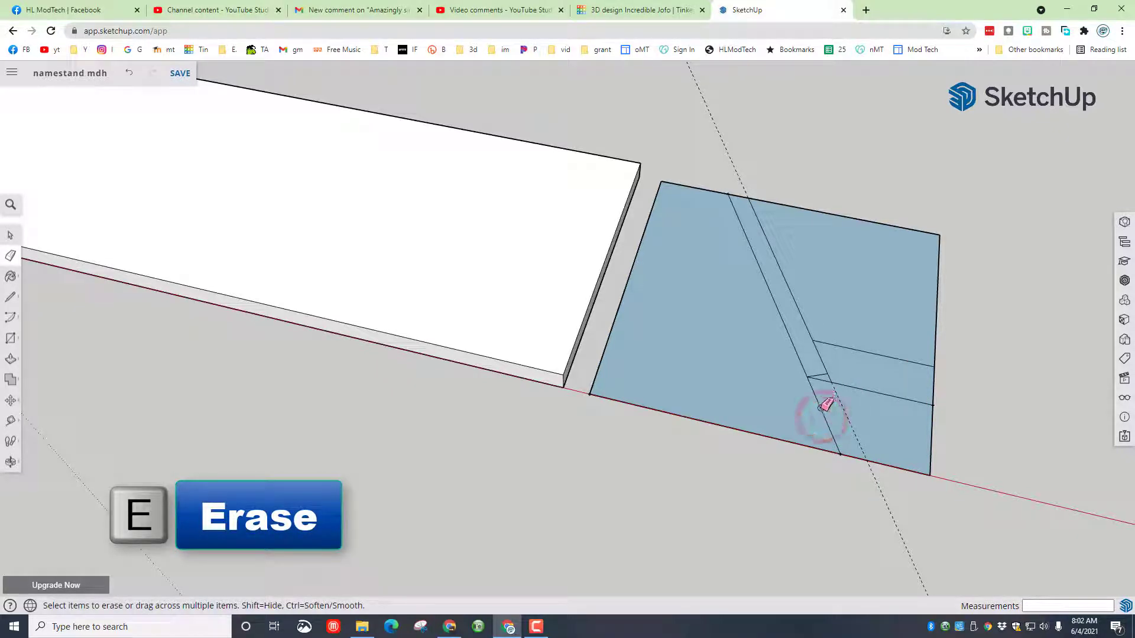
click(833, 383)
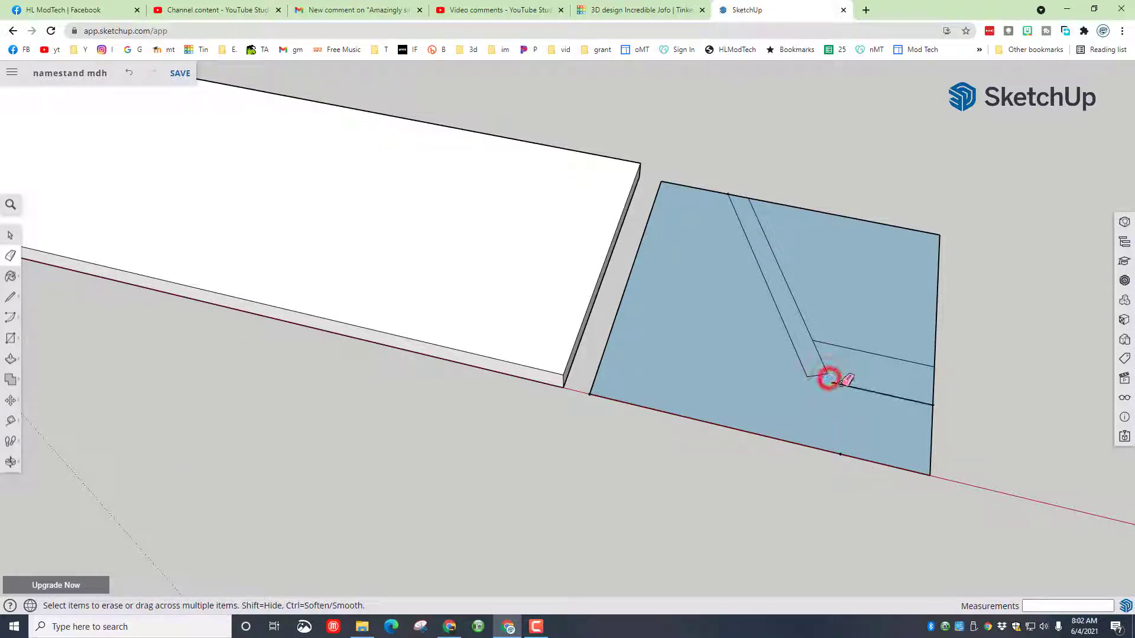
click(841, 384)
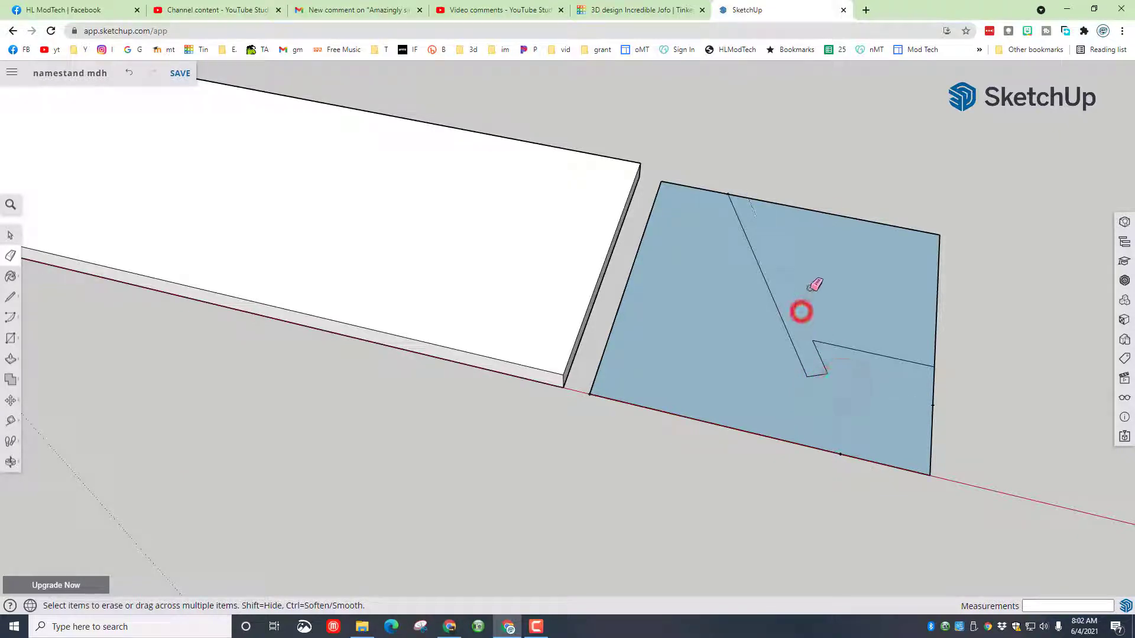
click(826, 211)
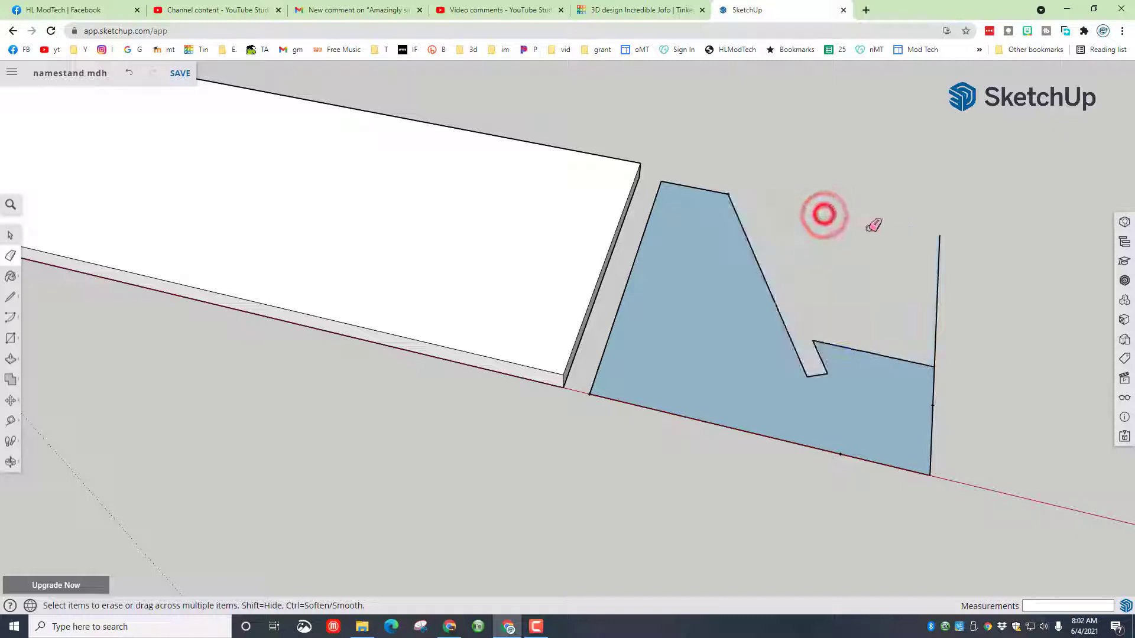
click(939, 271)
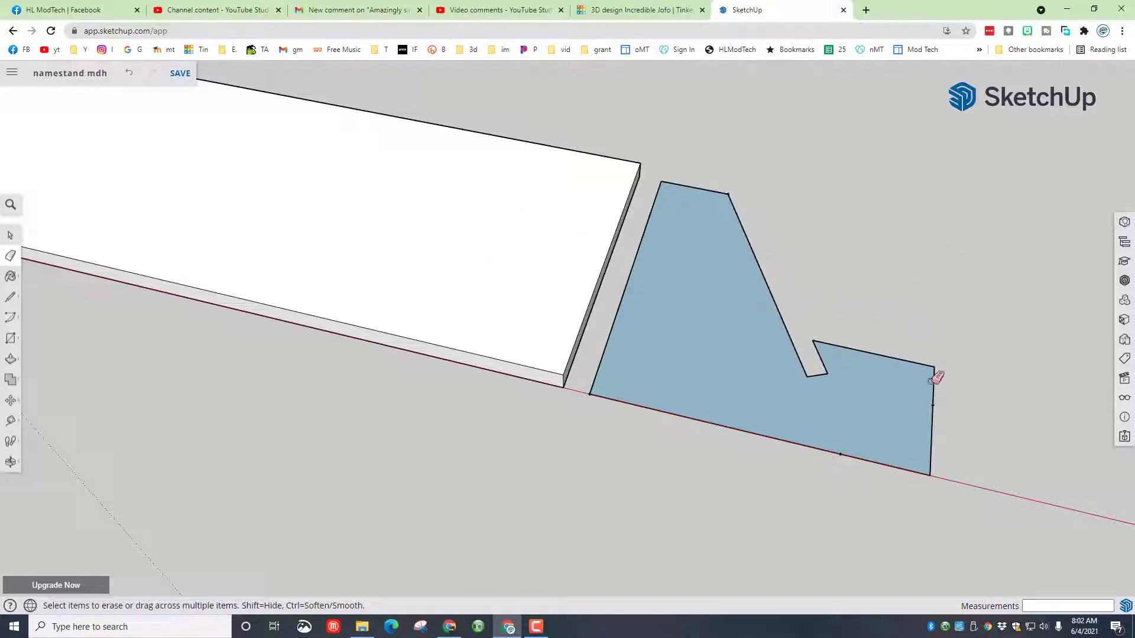
Bevel the profile's low outer end with a line about 26 mm long to the far front corner, and erase the two cut-off edges.
key(l)
click(883, 355)
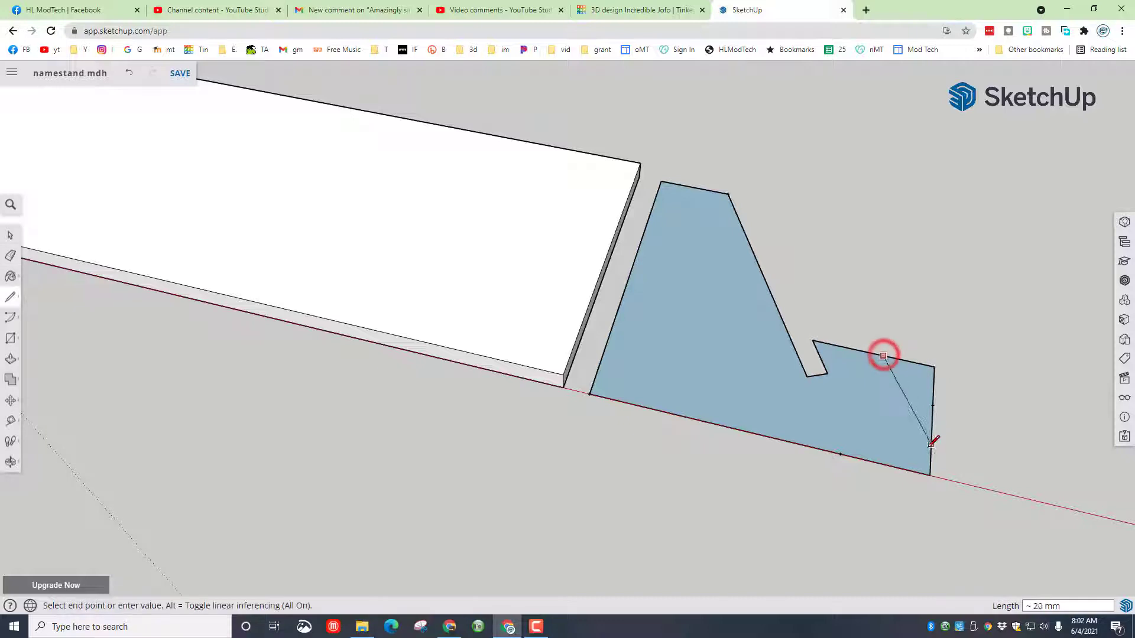
click(929, 476)
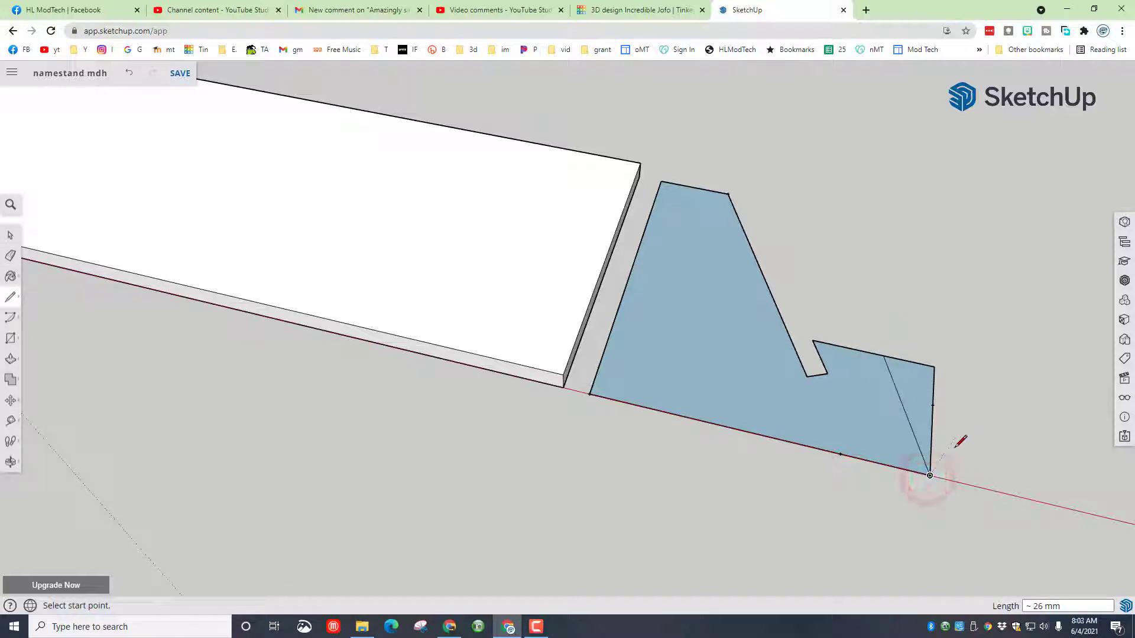
key(e)
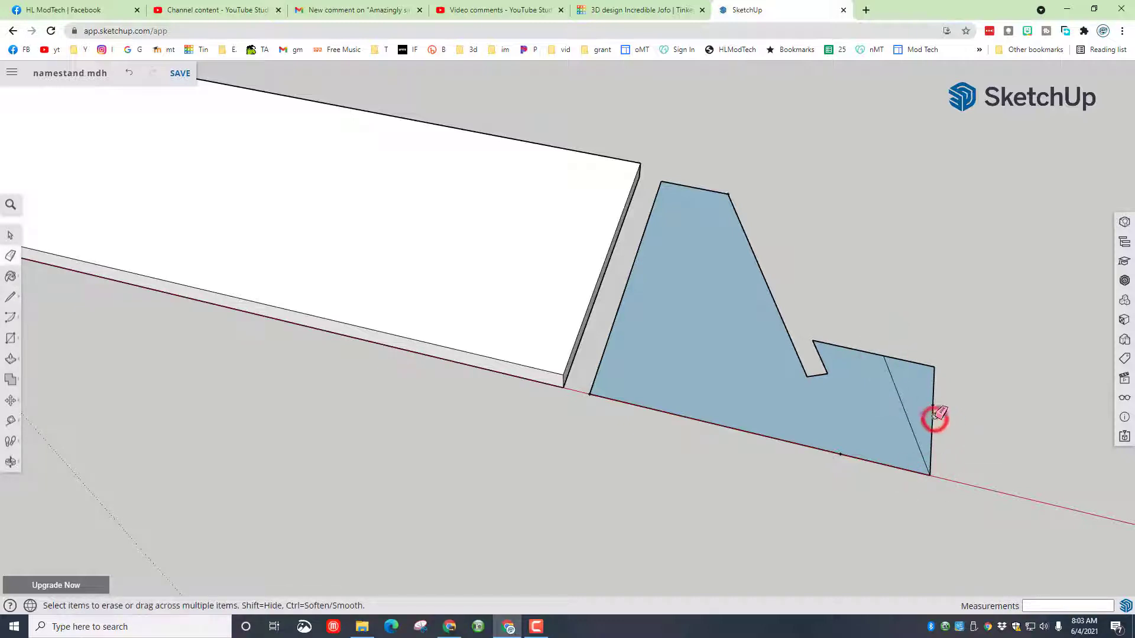
click(934, 417)
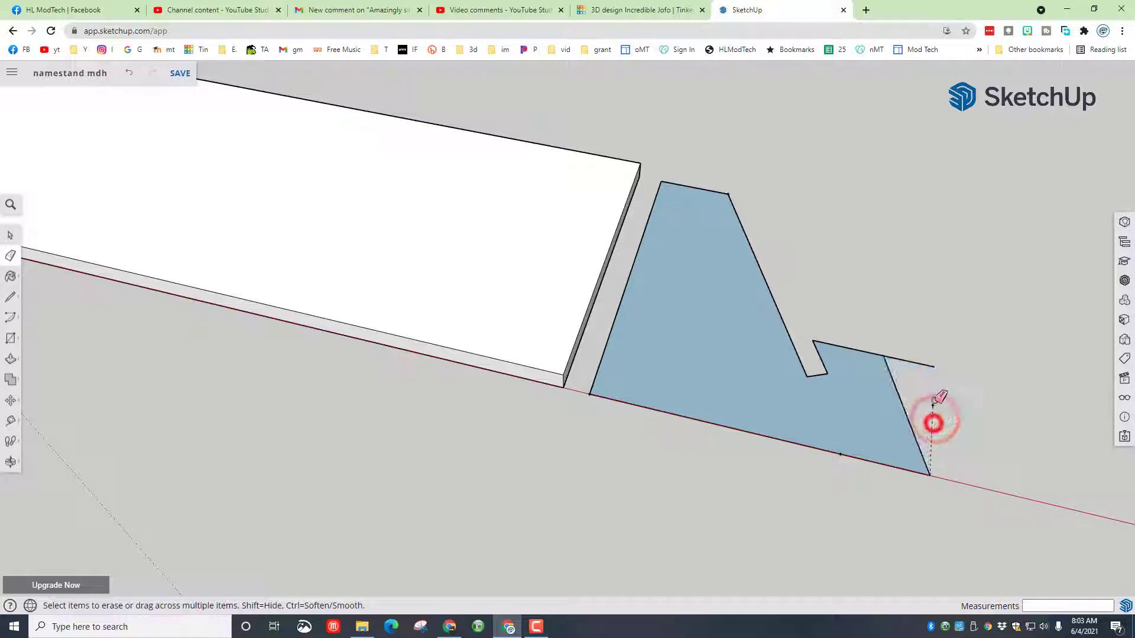
click(927, 364)
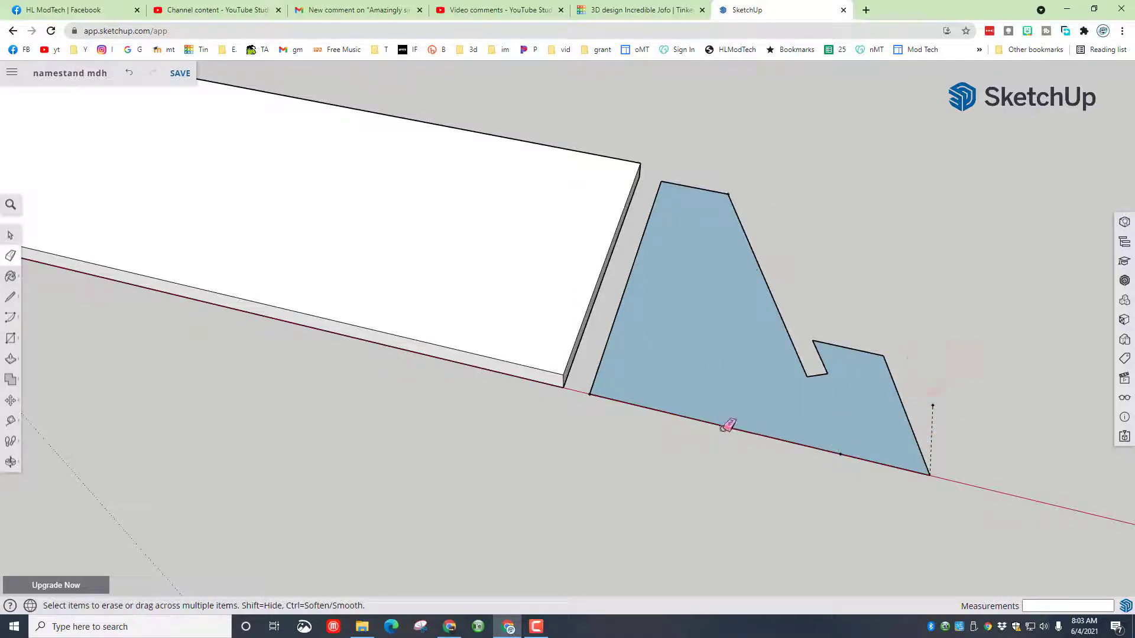
Place a guide point on the profile's front edge, 20 mm from the front corner nearest the plate.
key(Return)
key(t)
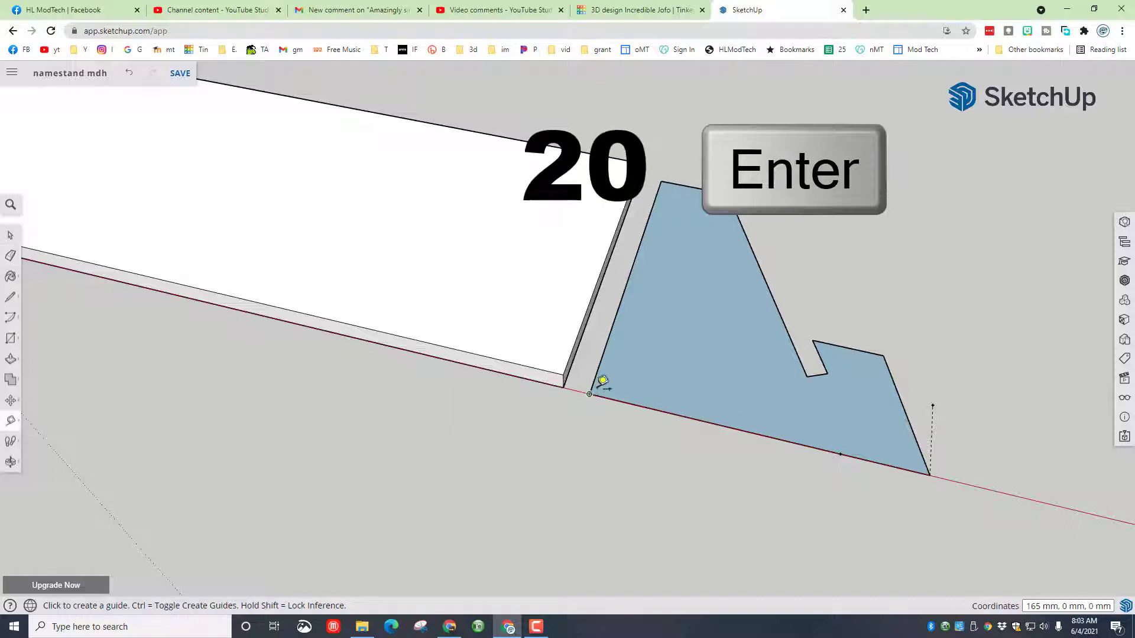
click(590, 394)
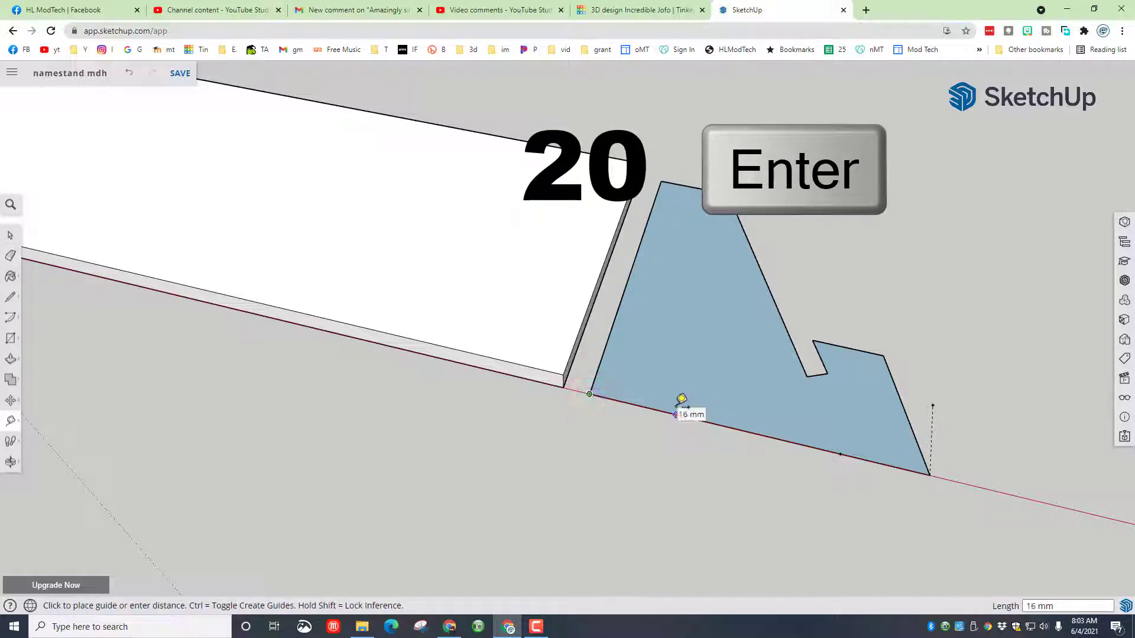
text(20)
key(Return)
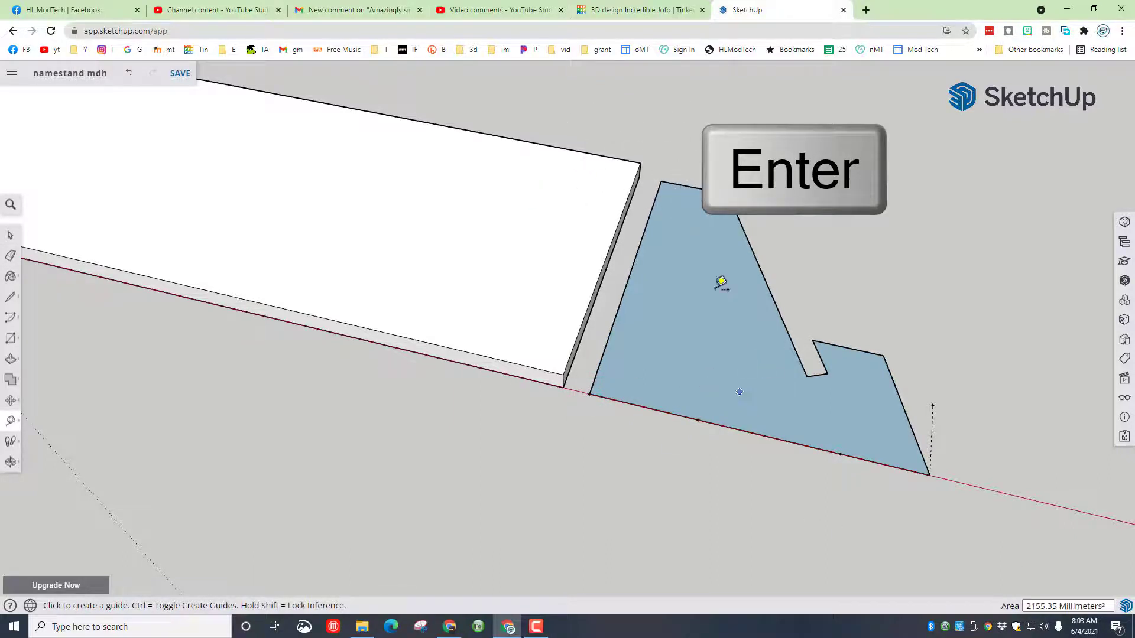
Draw a 10 by 4 mm rectangle from the guide point on the profile's front edge and erase its outer edge to open a slot.
key(r)
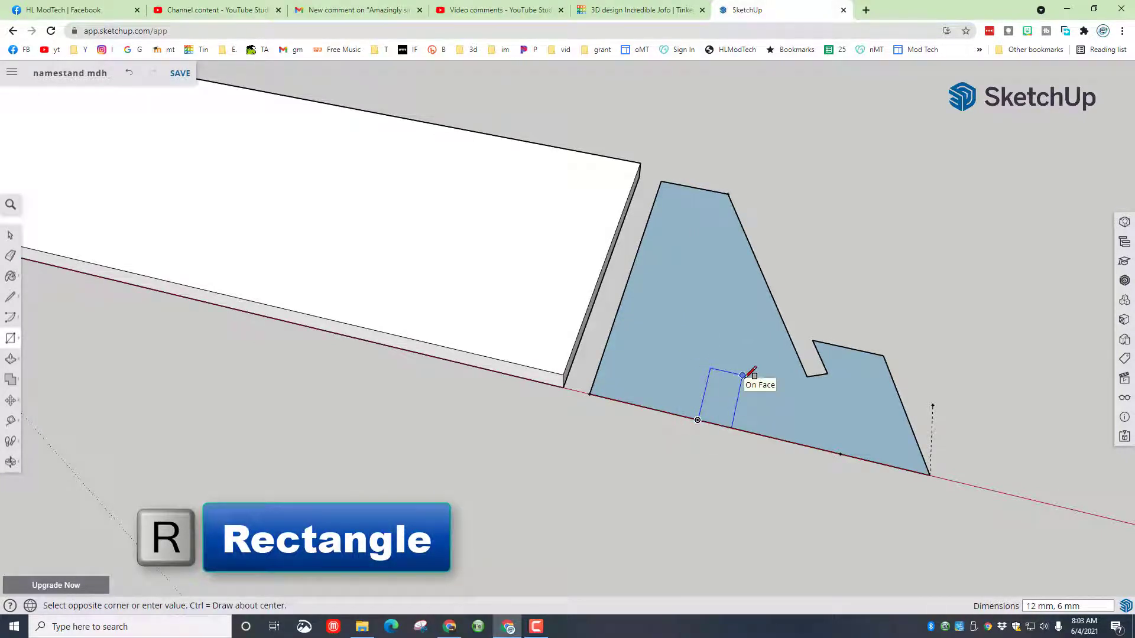
text(10,4)
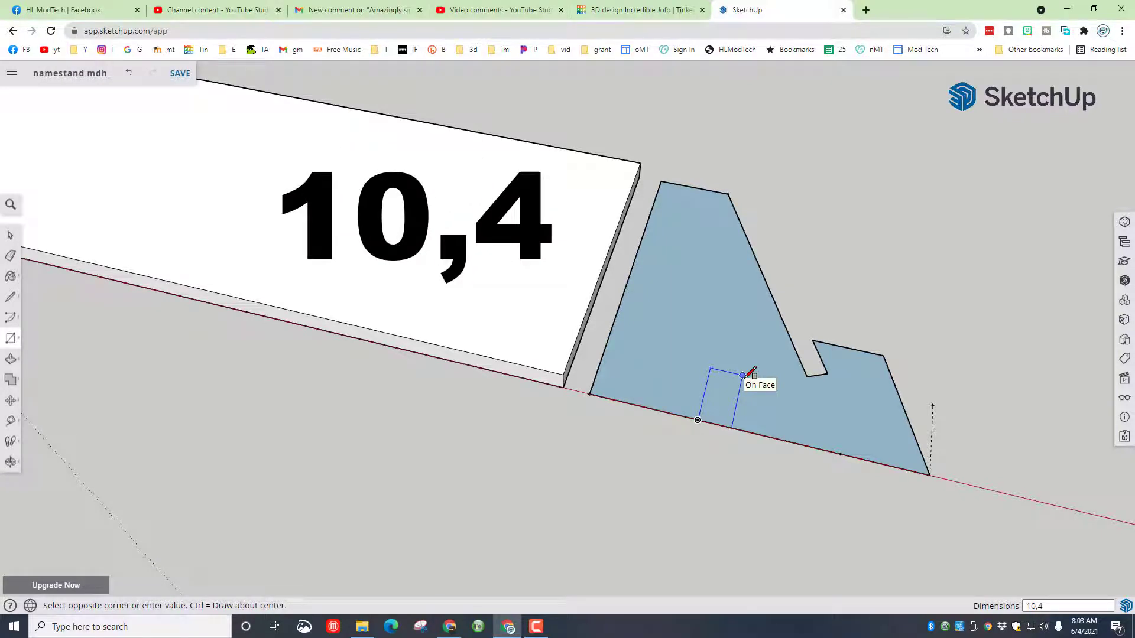
key(Return)
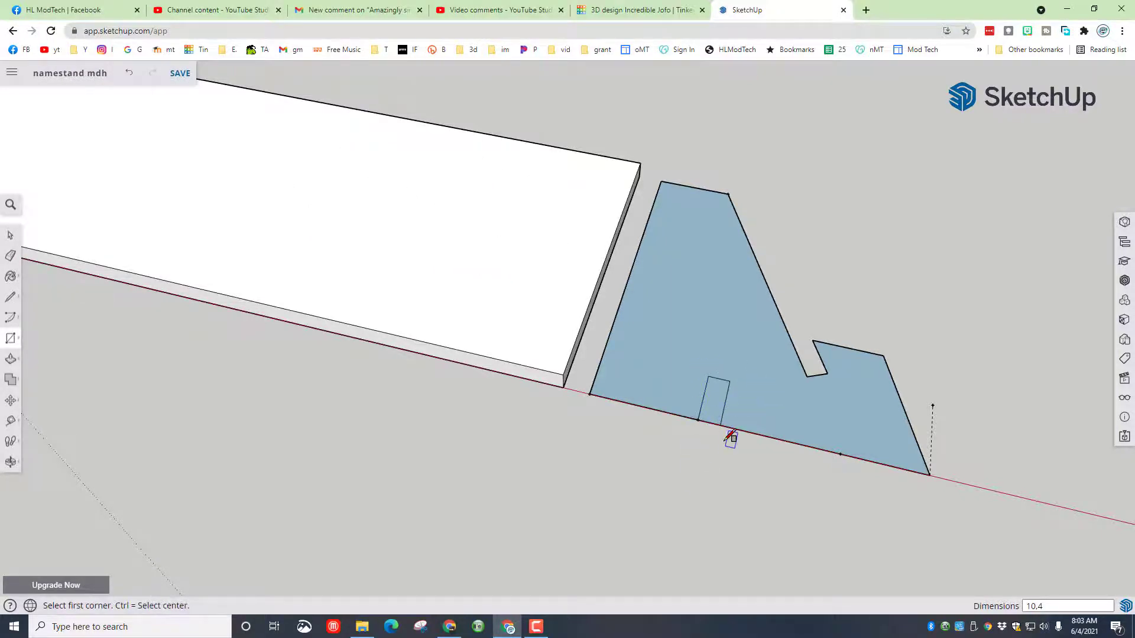
key(e)
click(709, 422)
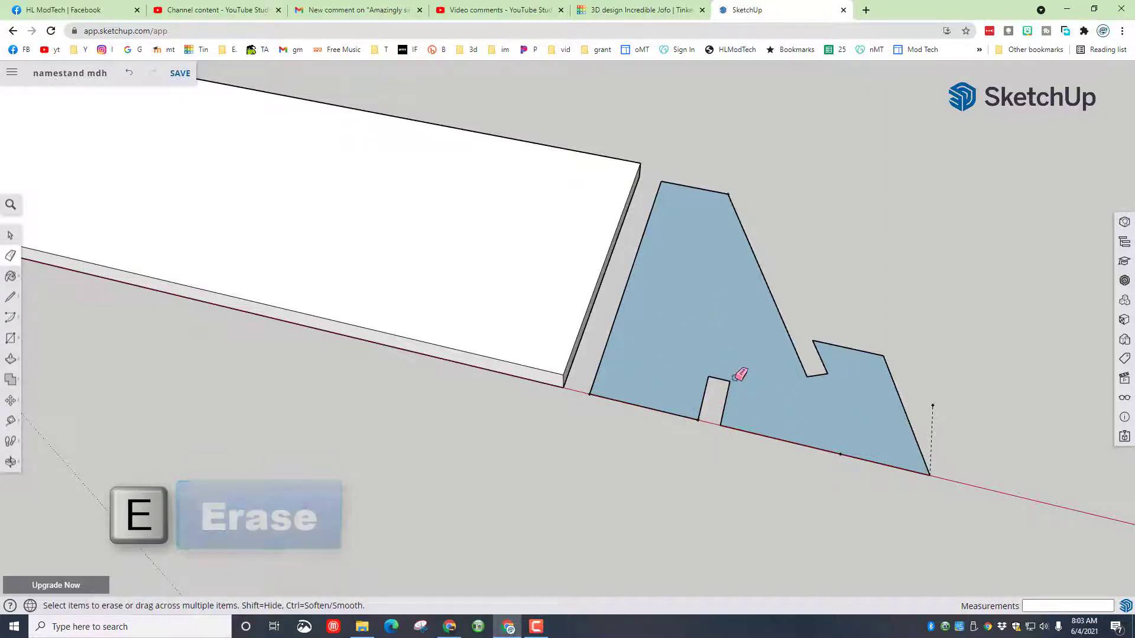
Push/Pull the notched support profile to a thickness of 4 mm.
key(space)
click(757, 361)
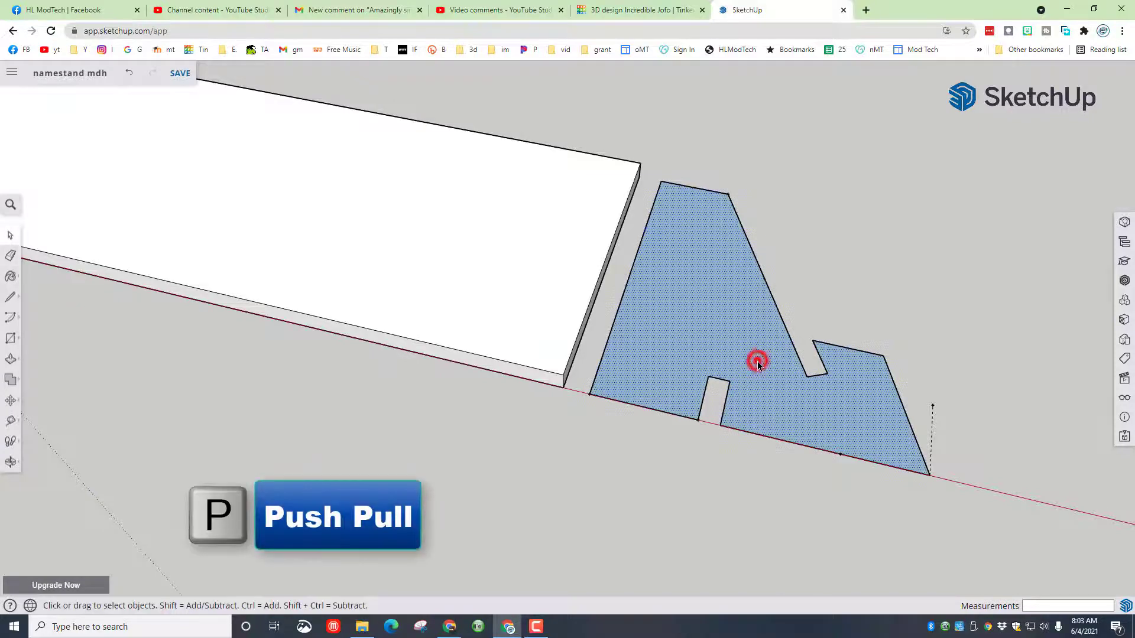
middle_drag(757, 360, 757, 361)
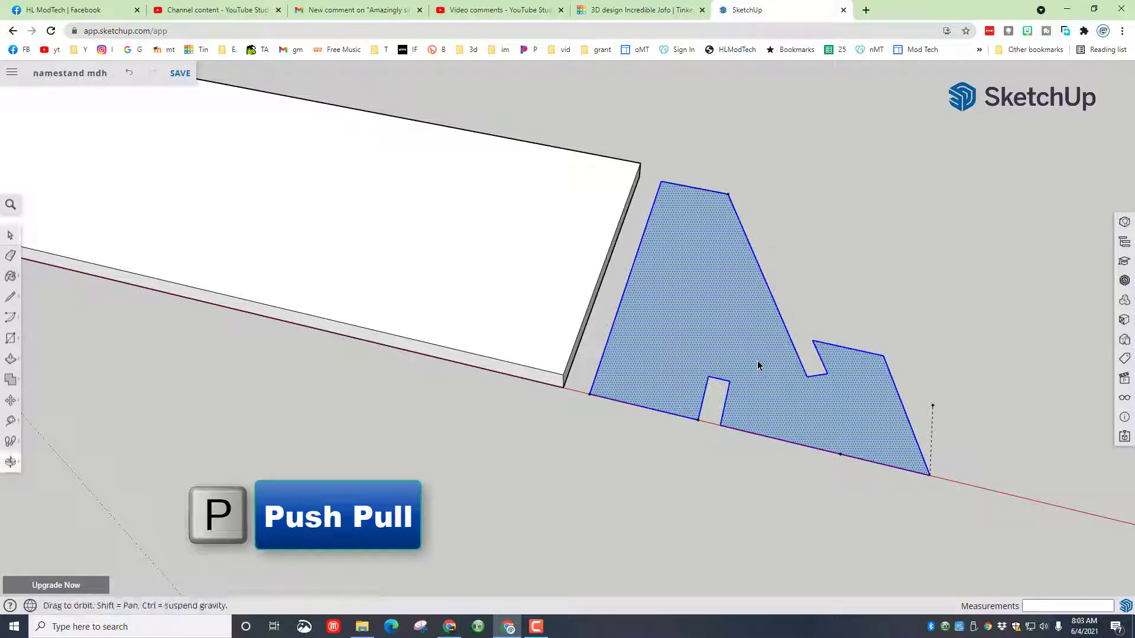
key(p)
click(755, 372)
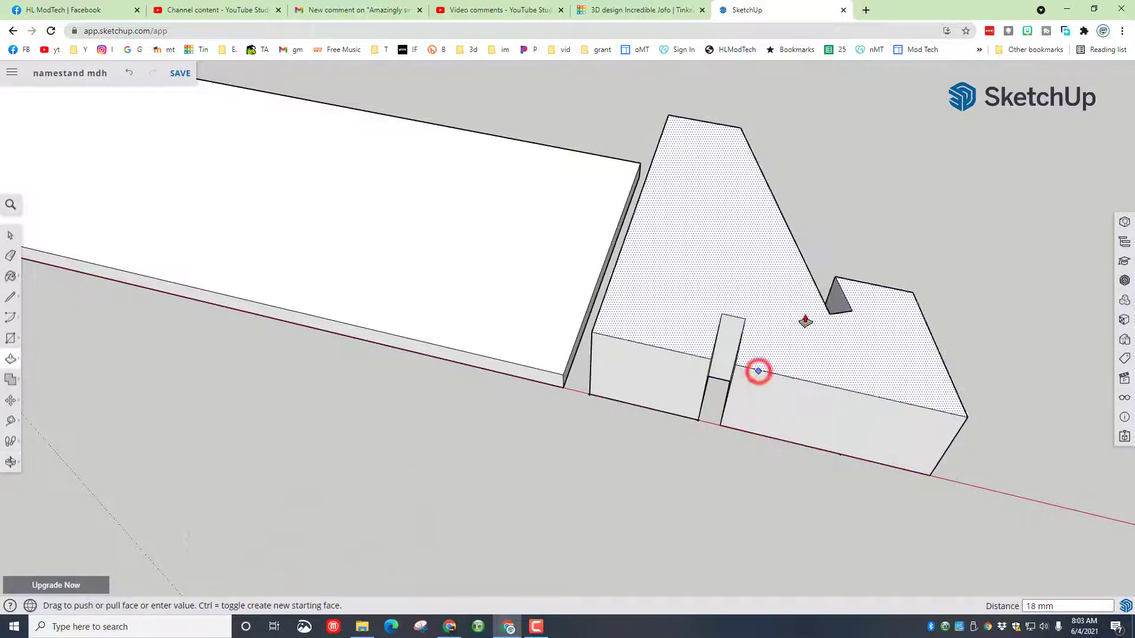
text(4)
key(Return)
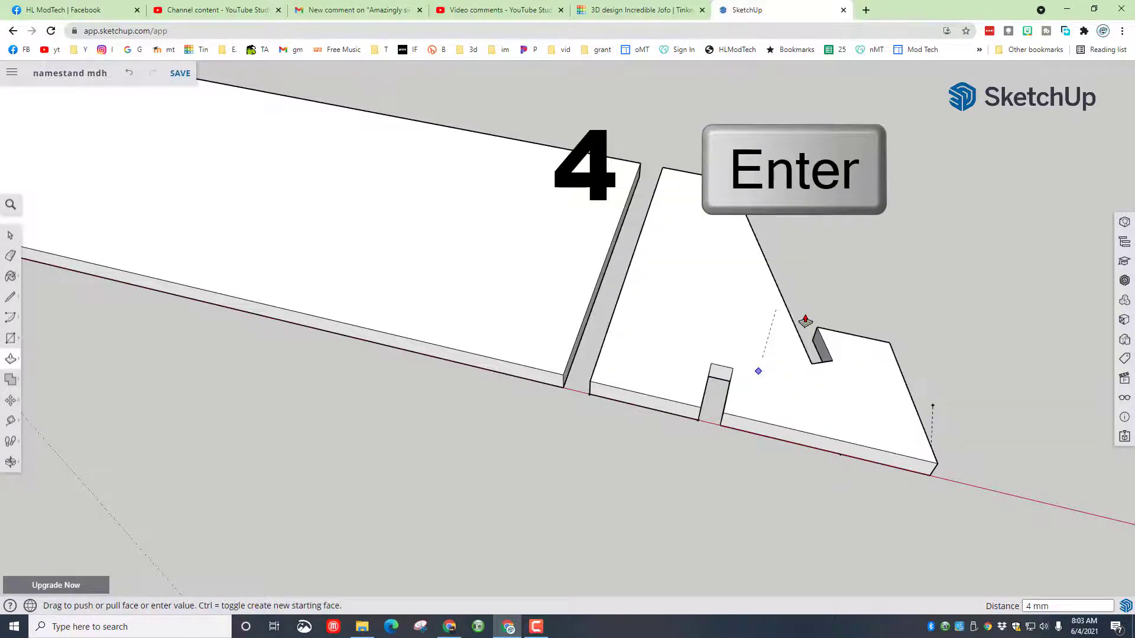
scroll(809, 391, down, 2)
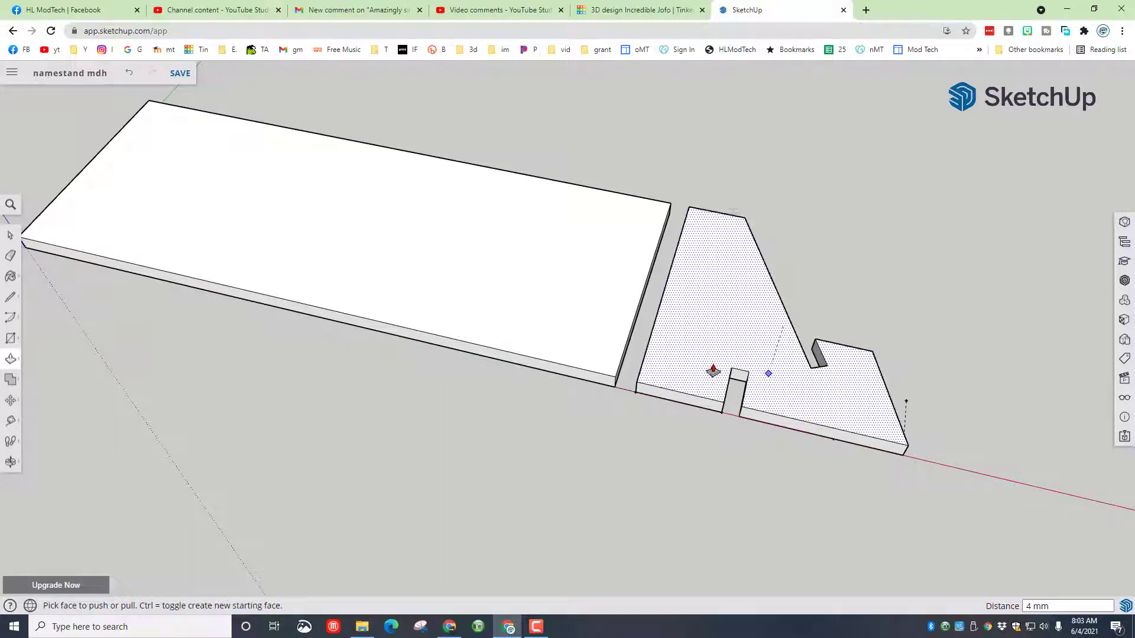
Select all of the extruded support and make it a group.
key(space)
triple_click(713, 307)
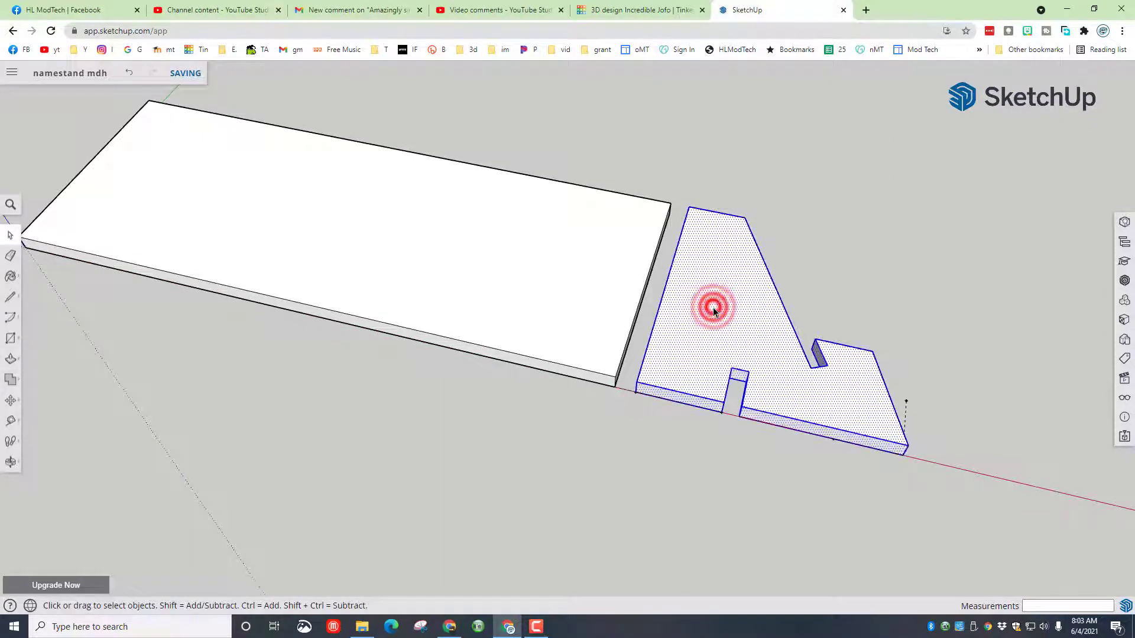
right_click(727, 305)
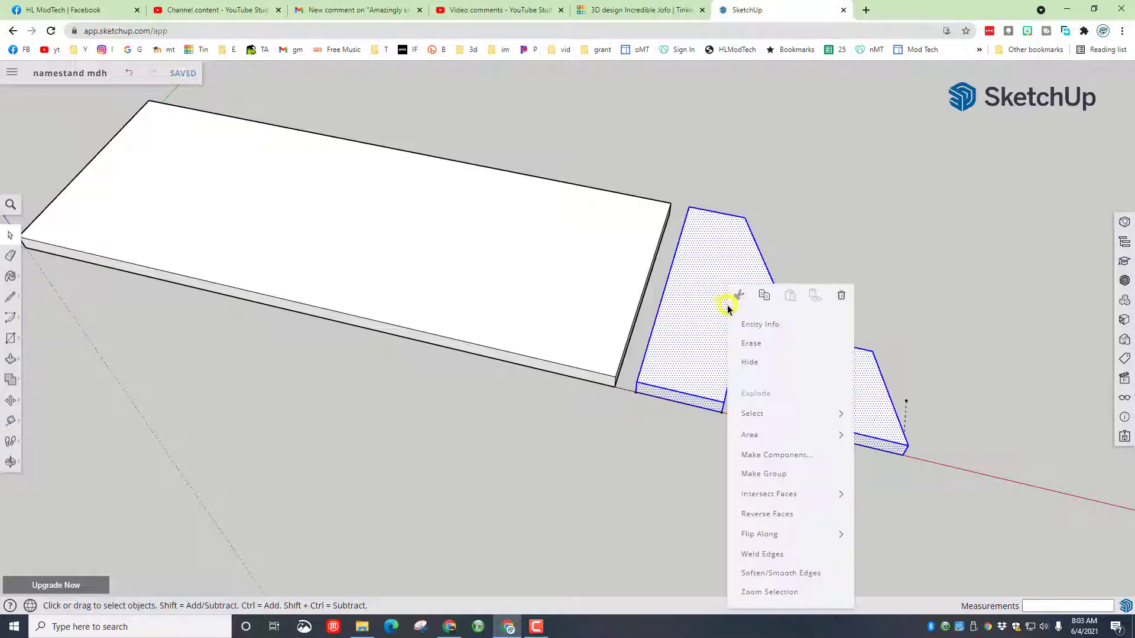
click(751, 474)
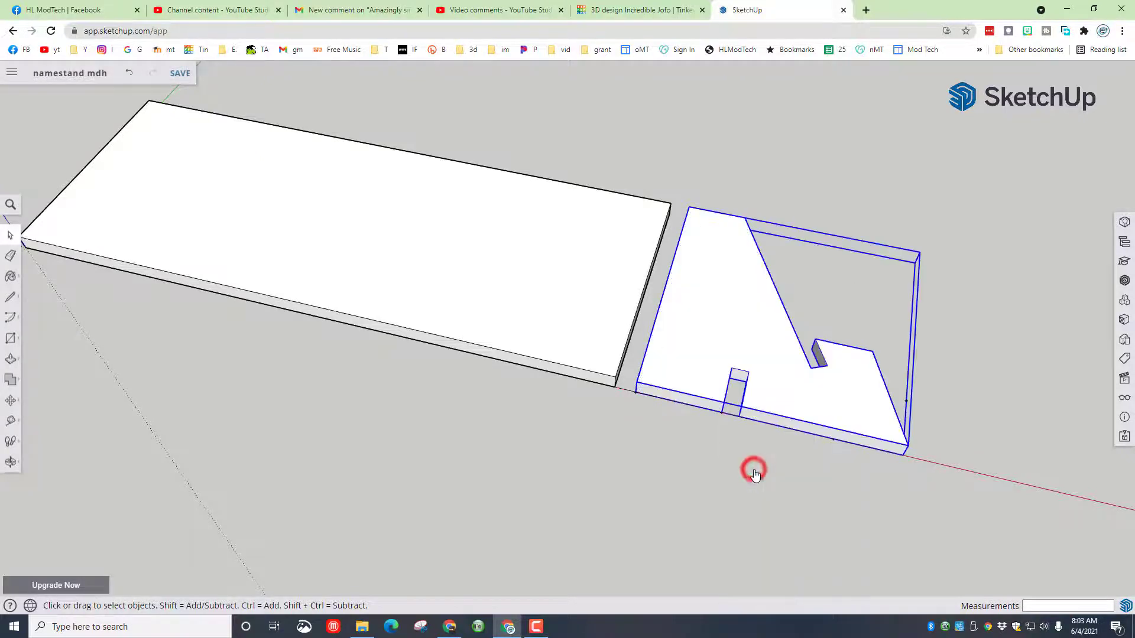
Place a guide point 5 mm beyond the support's back corner nearest the plate, along the green axis.
key(o)
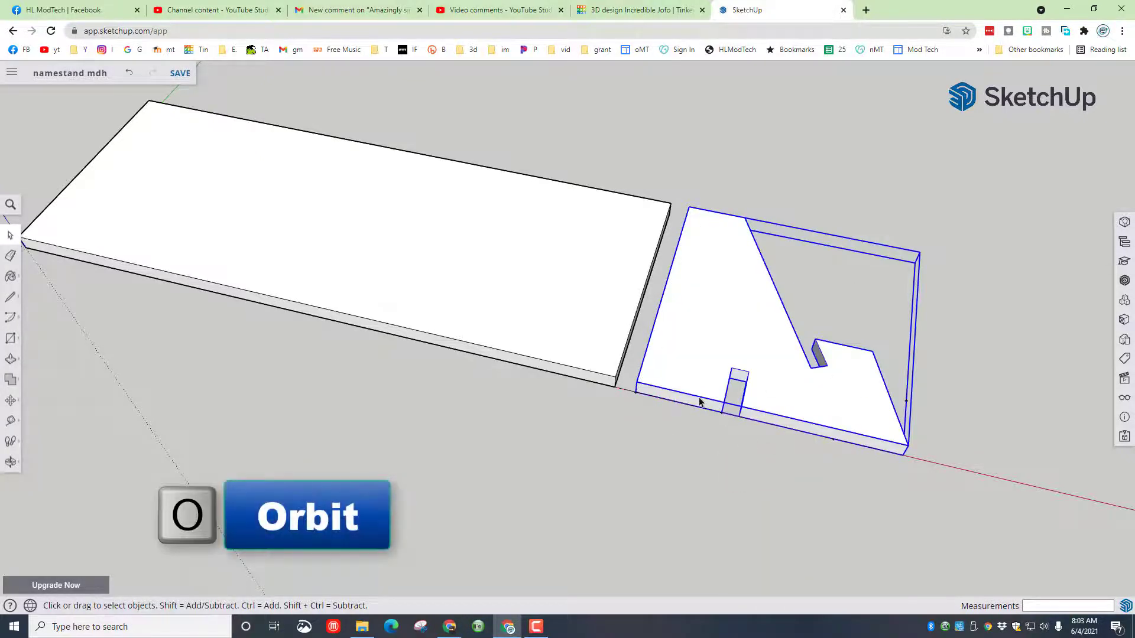
drag(922, 435, 366, 394)
key(t)
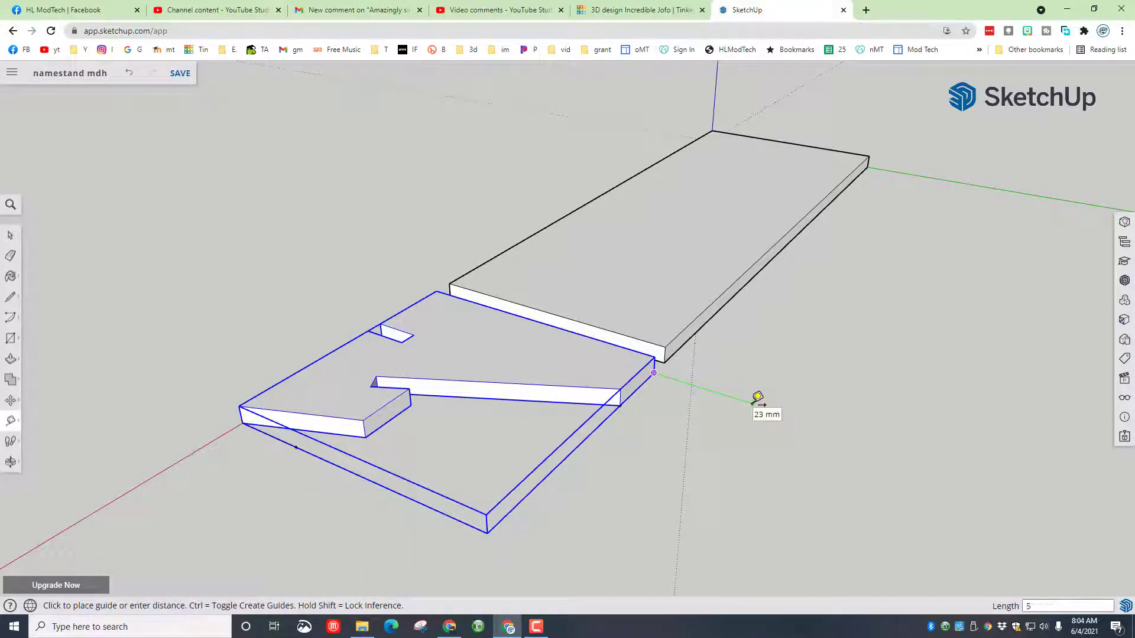
key(Return)
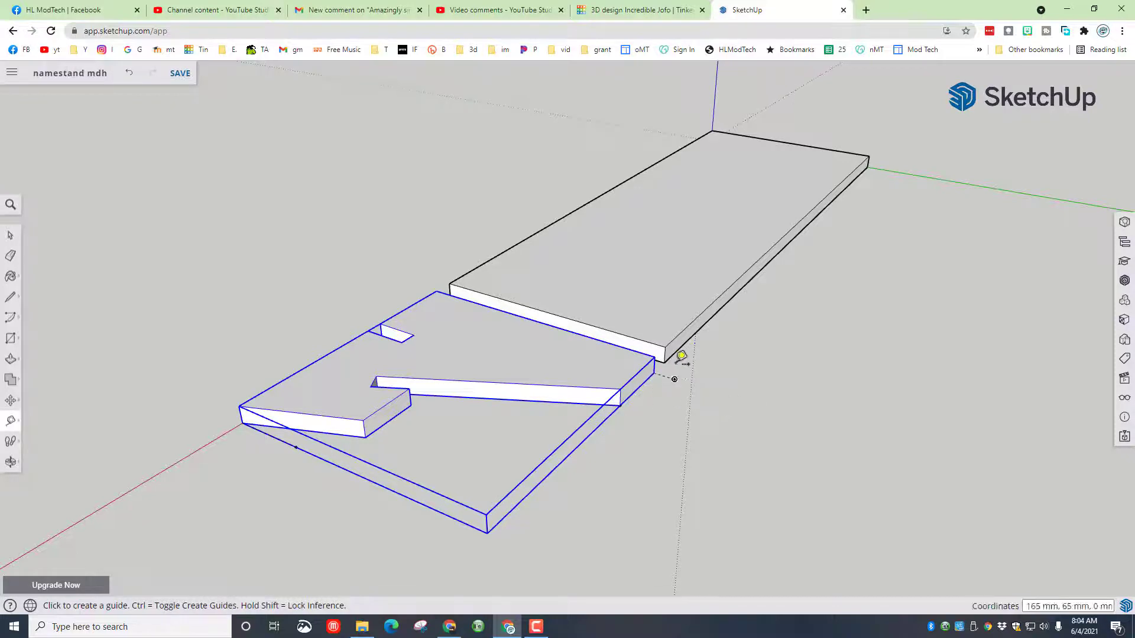
Copy the support group about 73 mm along the green axis from its front corner nearest the plate.
key(o)
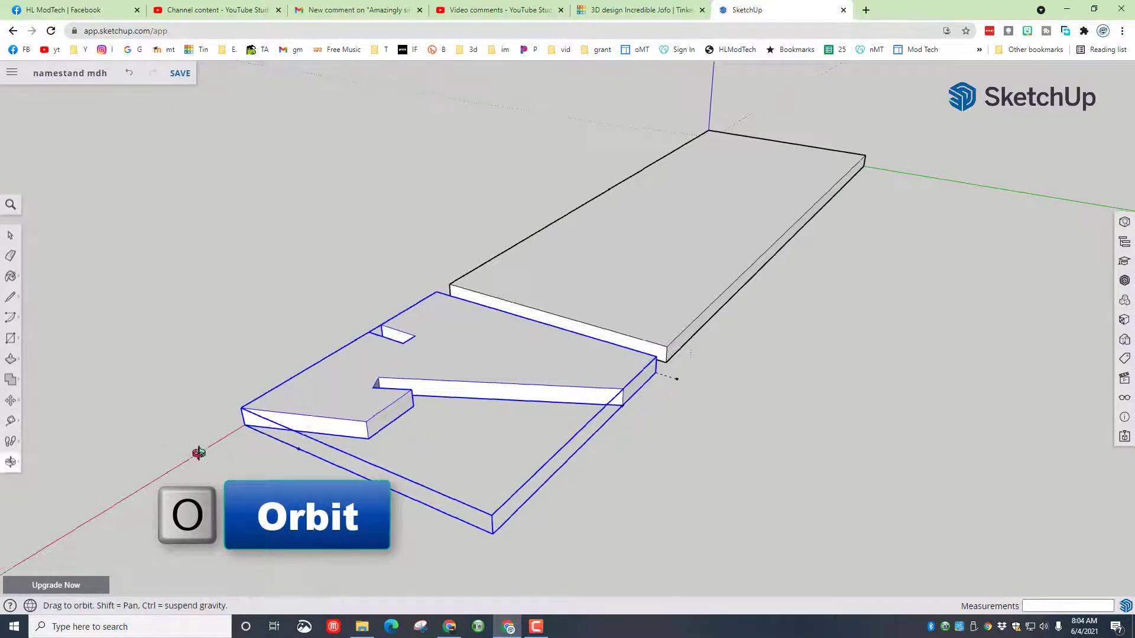
drag(195, 456, 584, 475)
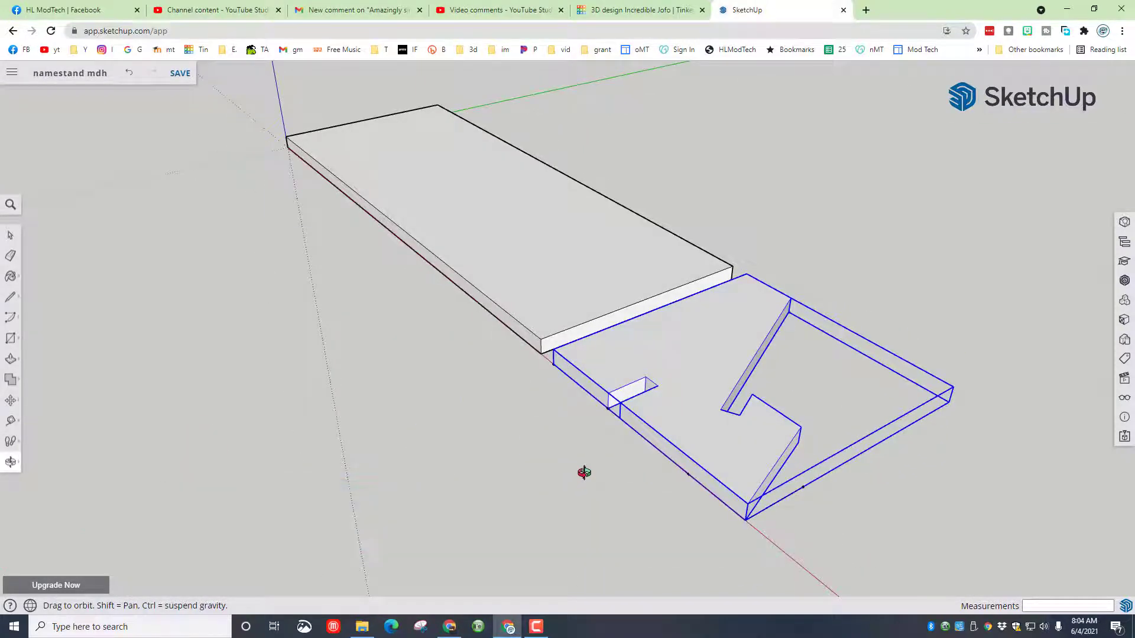
key(m)
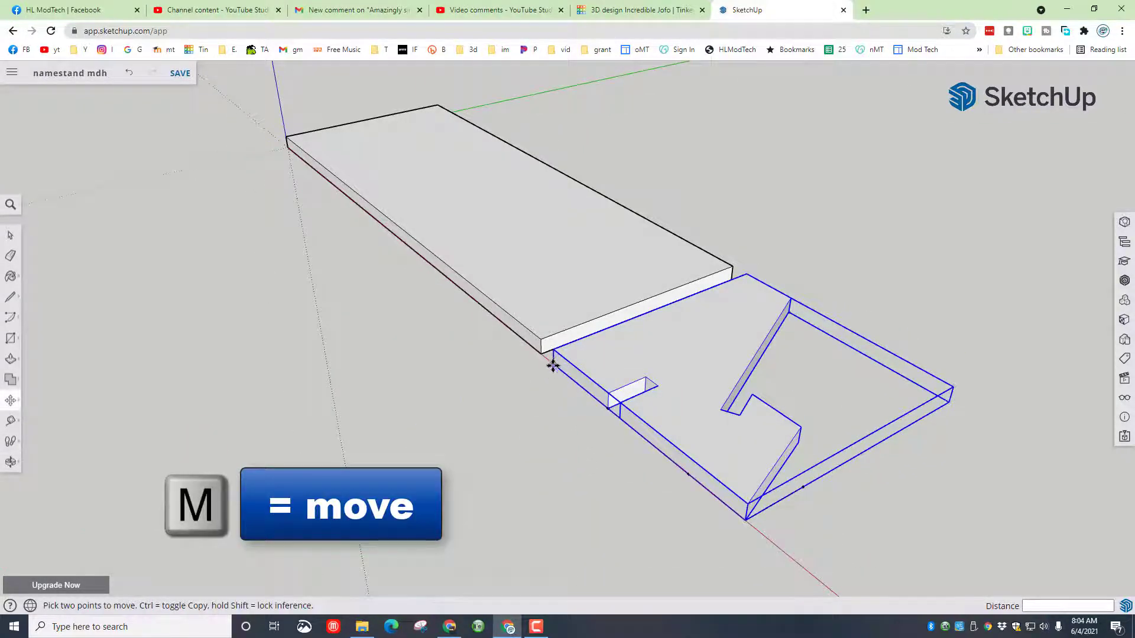
click(553, 366)
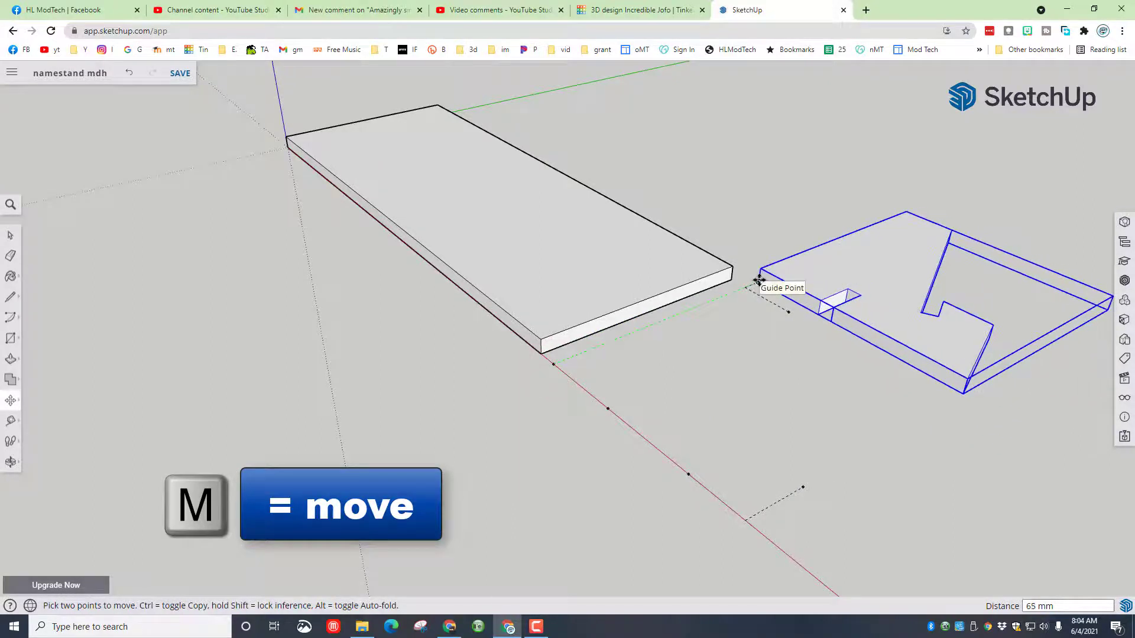
key(ctrl)
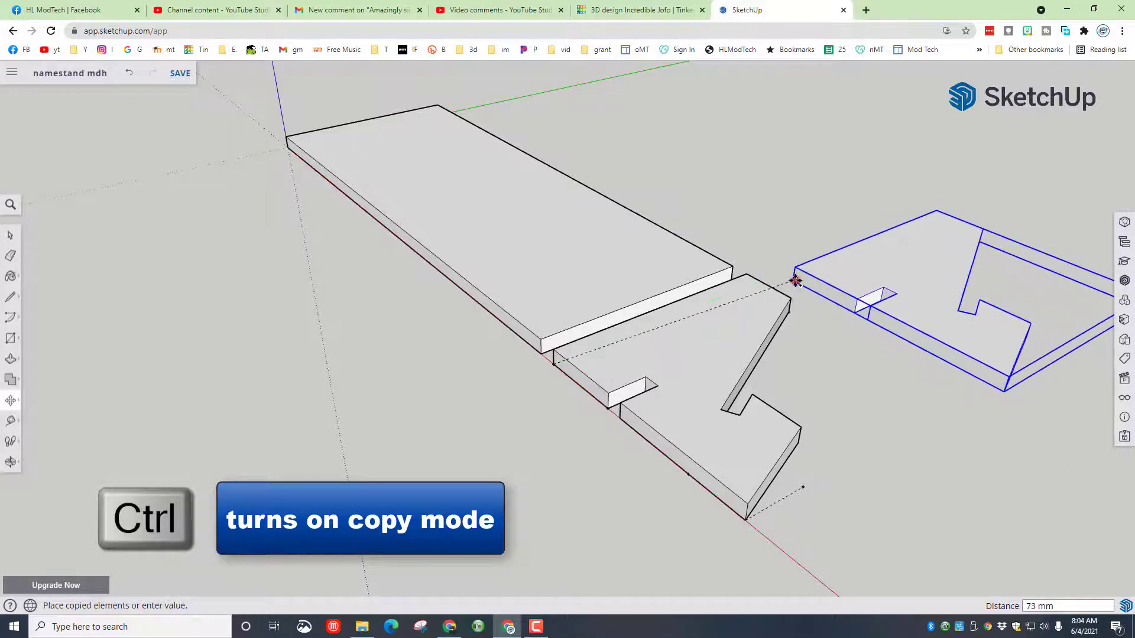
click(795, 280)
Move the copied support by its bottom front corner onto the guide point behind the original support.
middle_drag(812, 349, 821, 319)
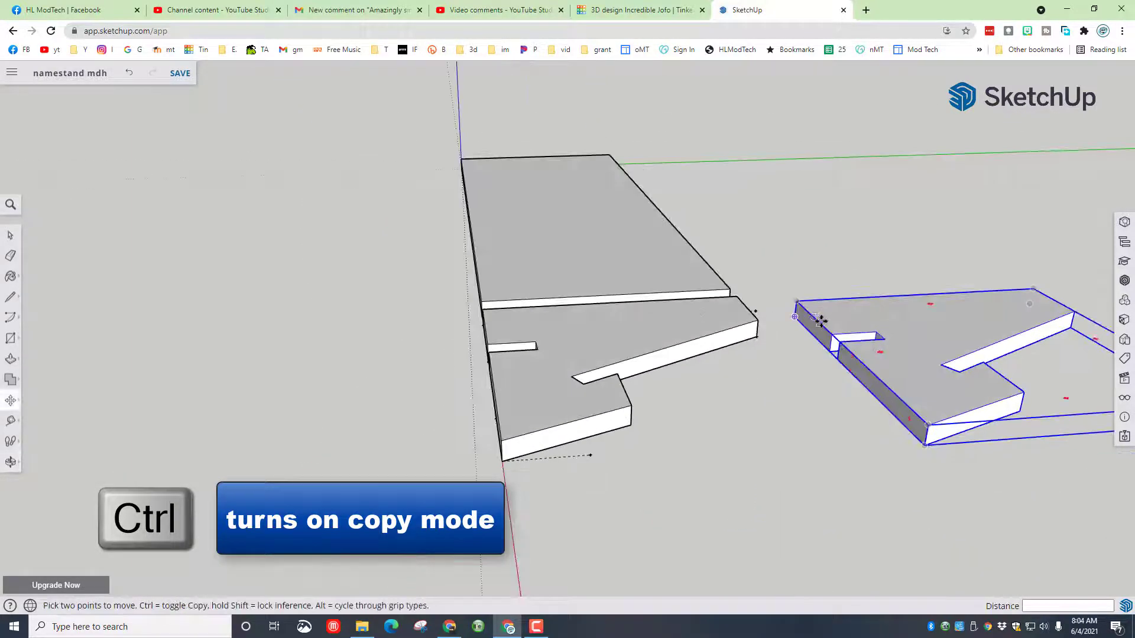
click(796, 317)
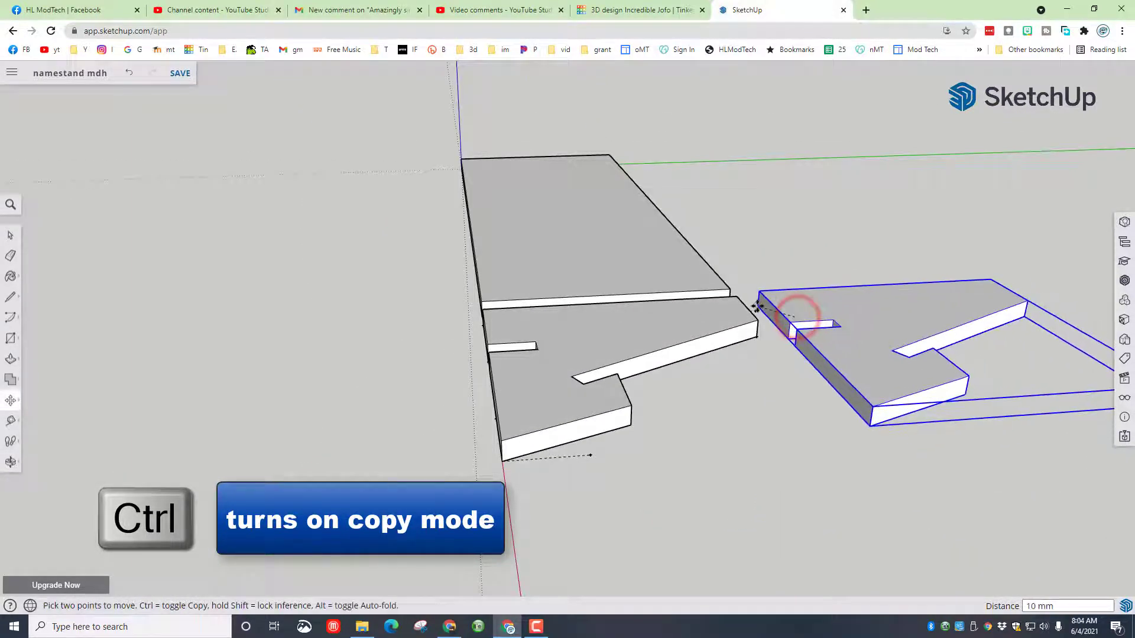
scroll(756, 309, up, 6)
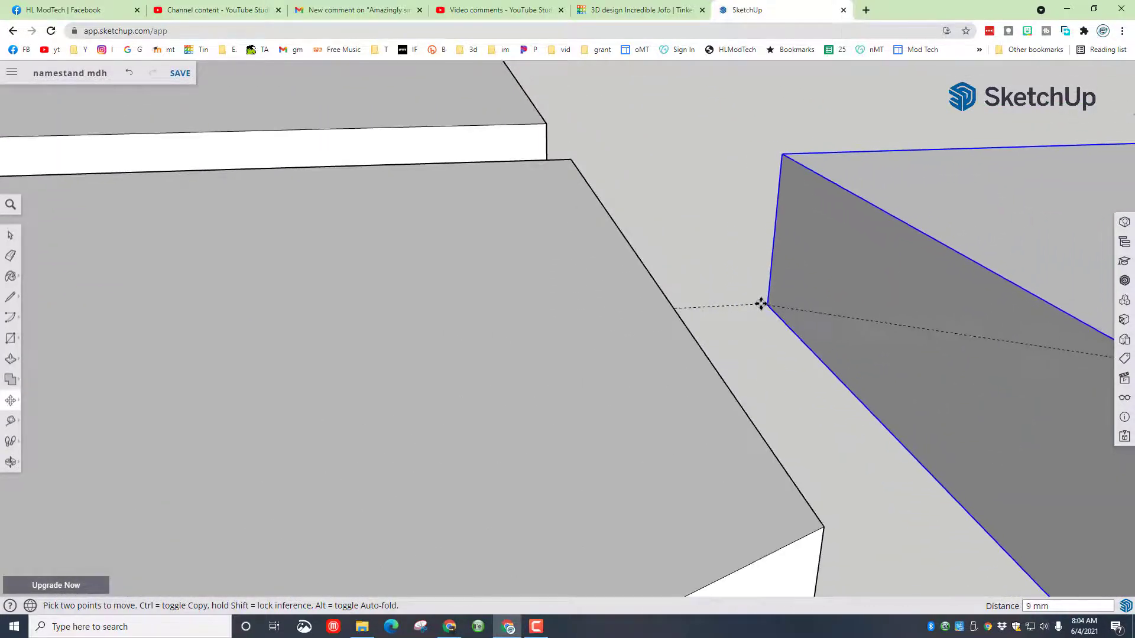
scroll(756, 305, down, 8)
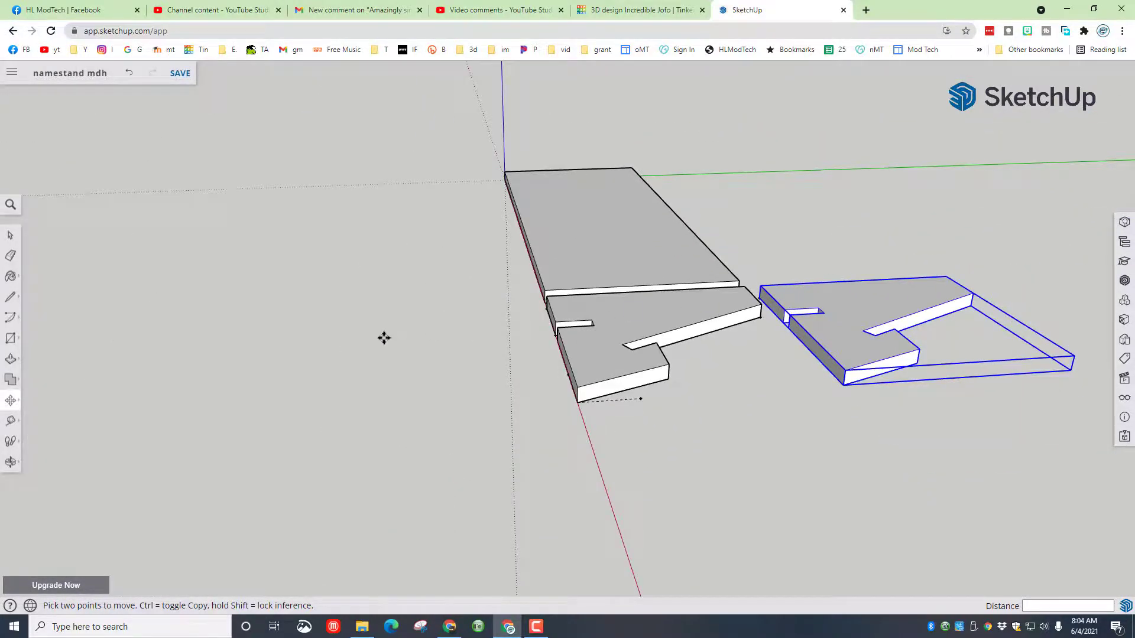
Place a guide point on the green axis, 5 mm beyond the base plate's back corner.
middle_drag(385, 338, 700, 462)
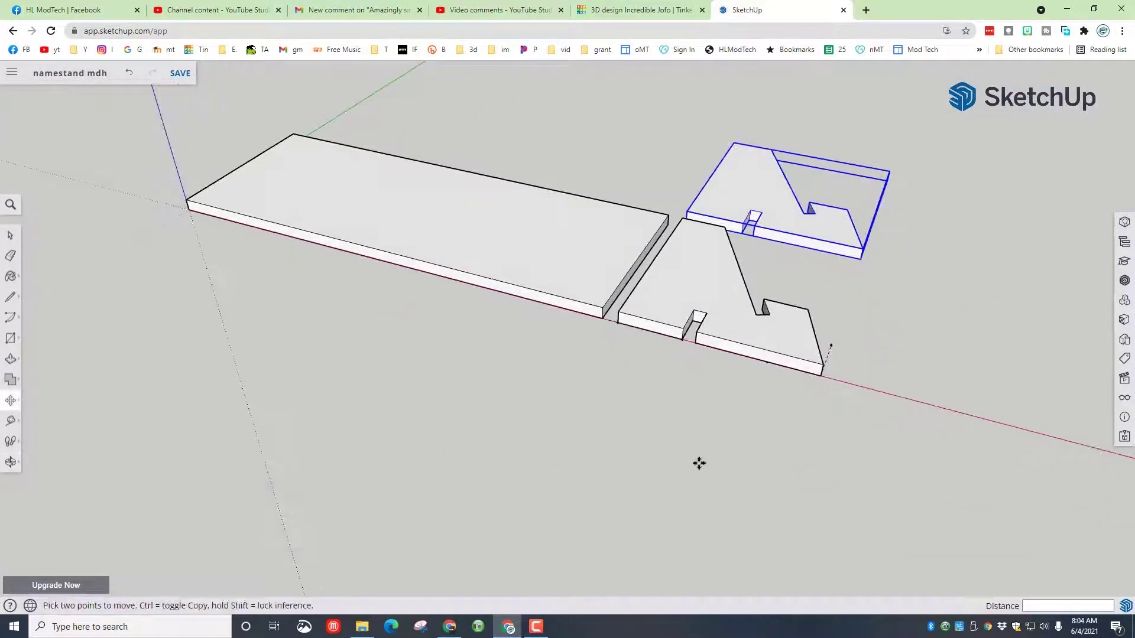
key(o)
drag(700, 456, 342, 179)
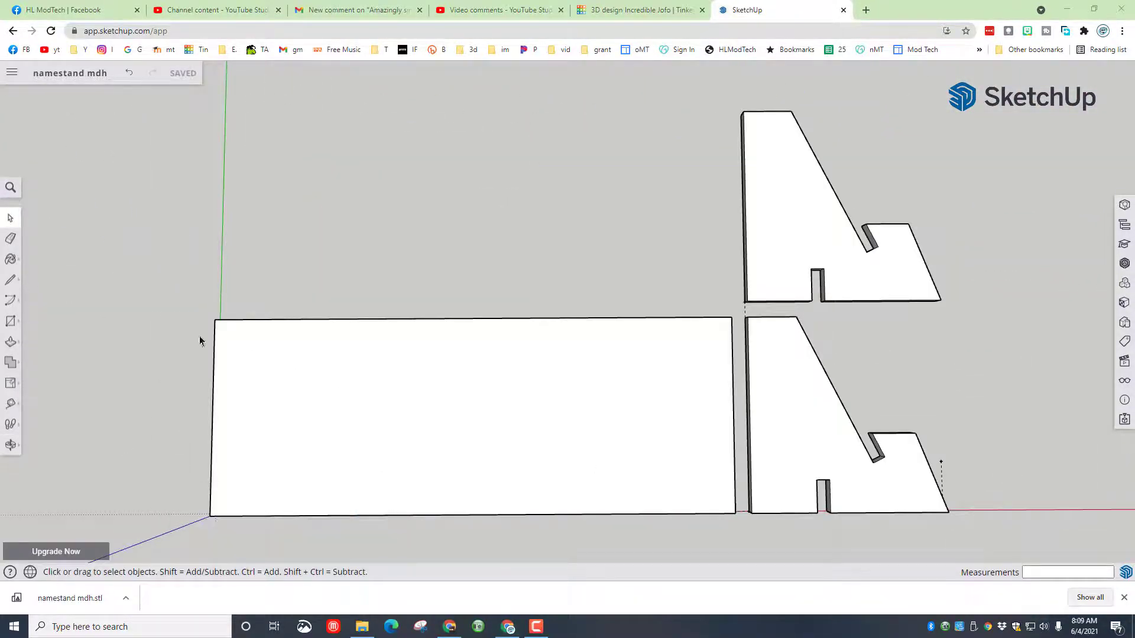
key(o)
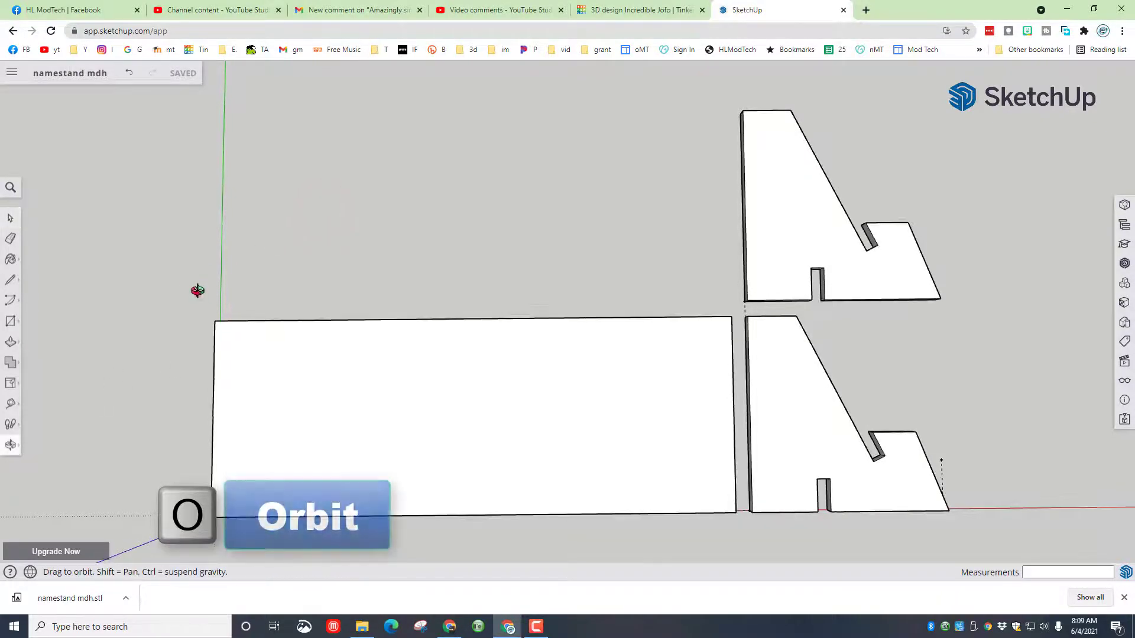
drag(198, 291, 509, 456)
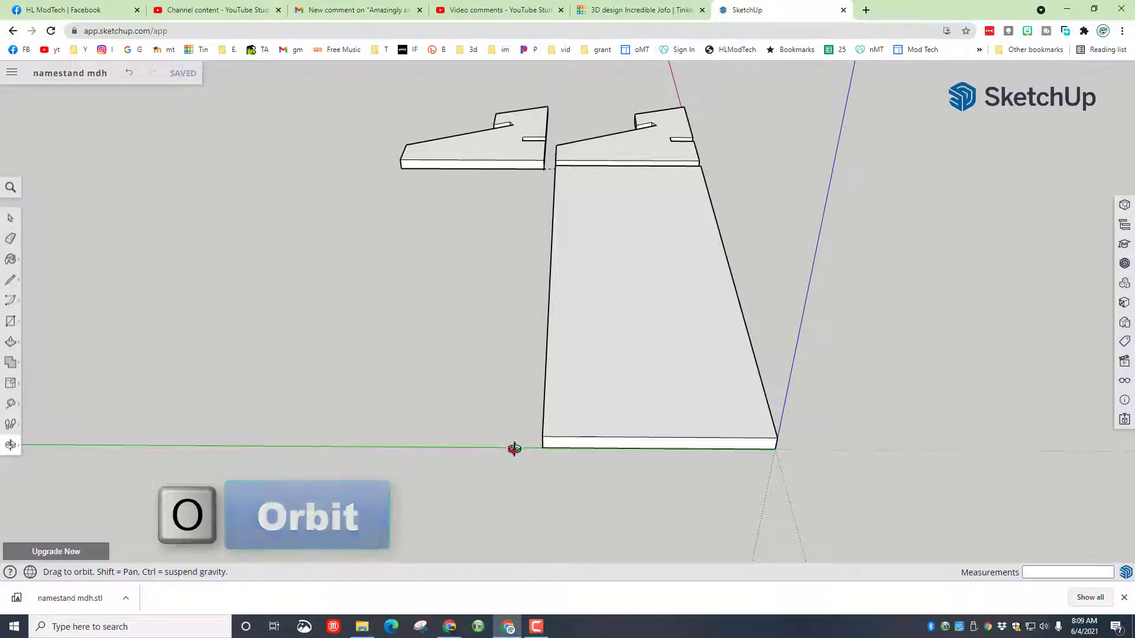
key(t)
click(542, 448)
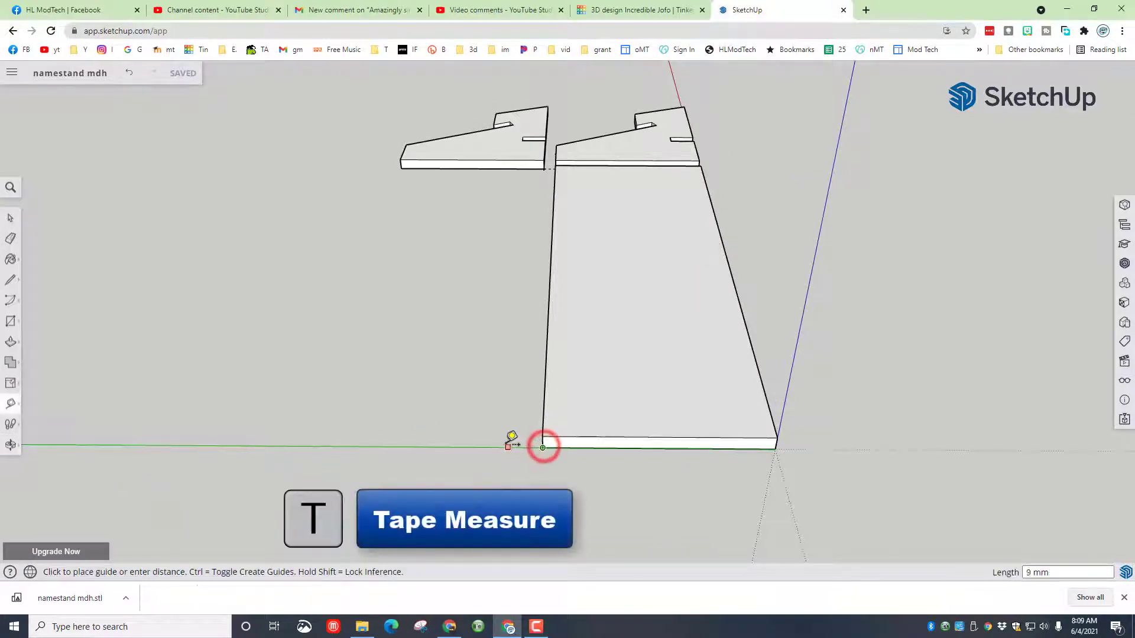
click(510, 440)
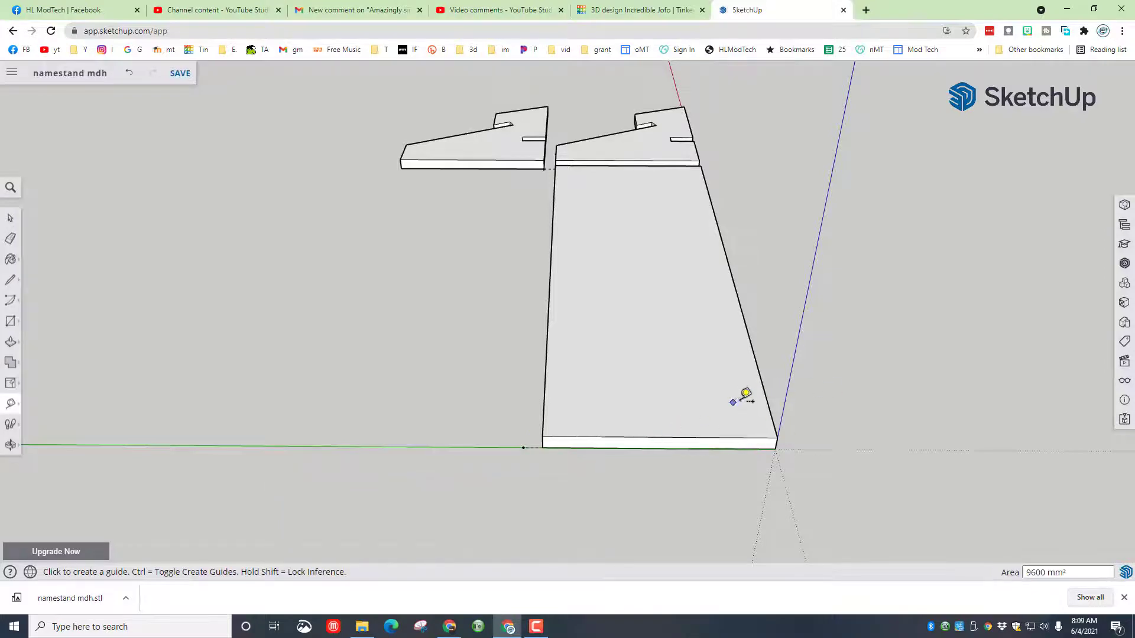
Draw a 140 by 20 mm rectangle behind the base plate, starting from the guide point on the green axis.
middle_drag(746, 402, 879, 410)
drag(880, 409, 329, 417)
key(r)
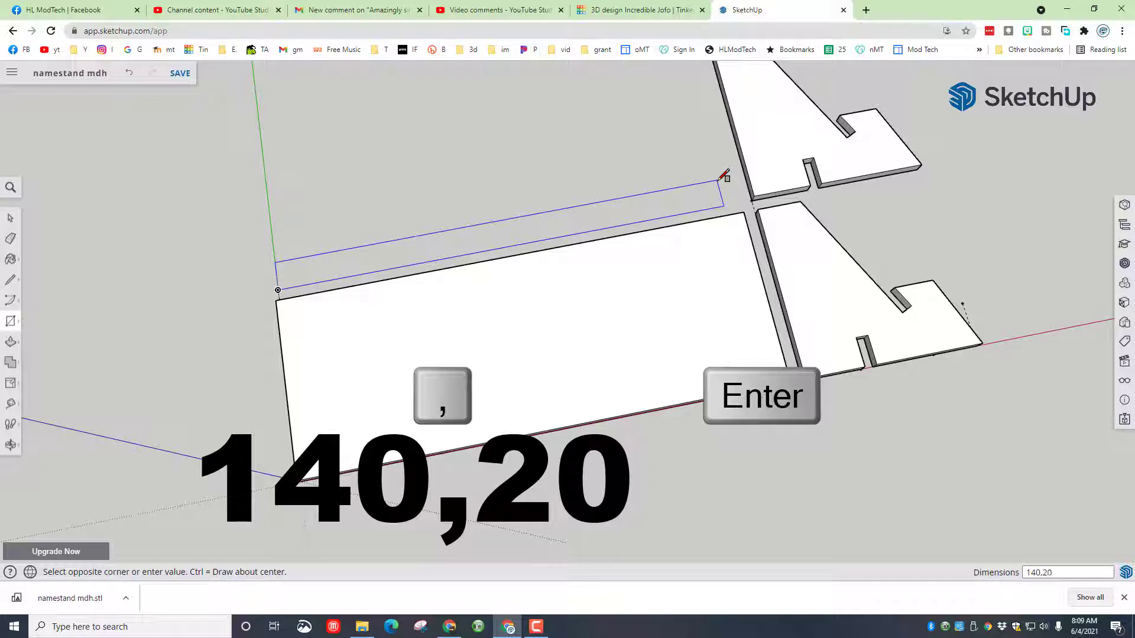
key(Return)
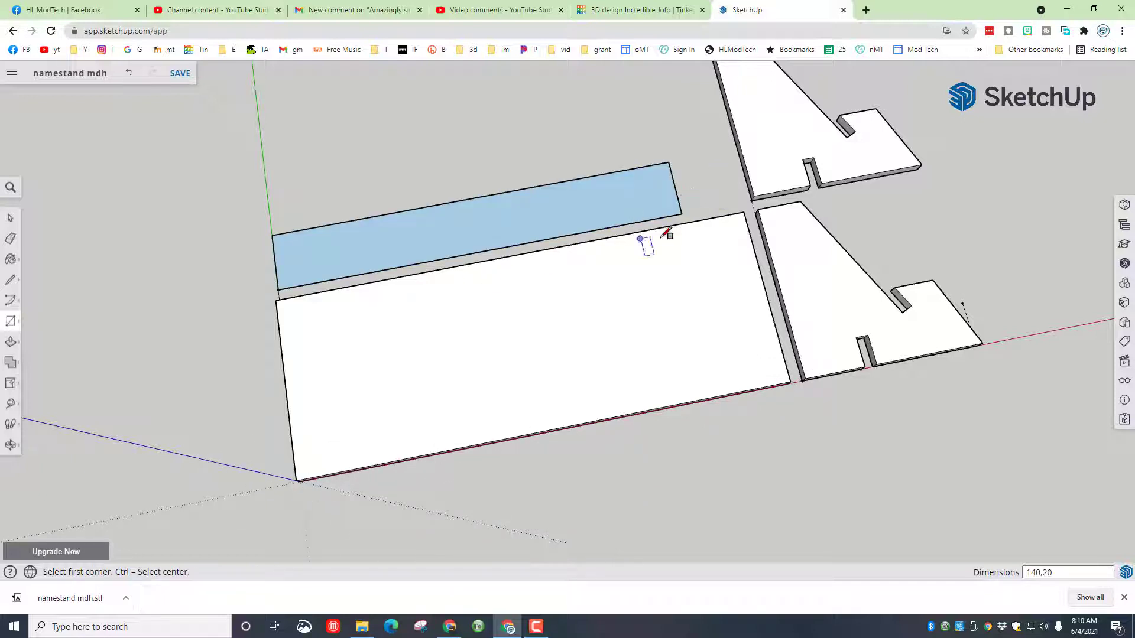
Place a guide point on the new rectangle's front edge, 20 mm from its corner on the green axis.
key(t)
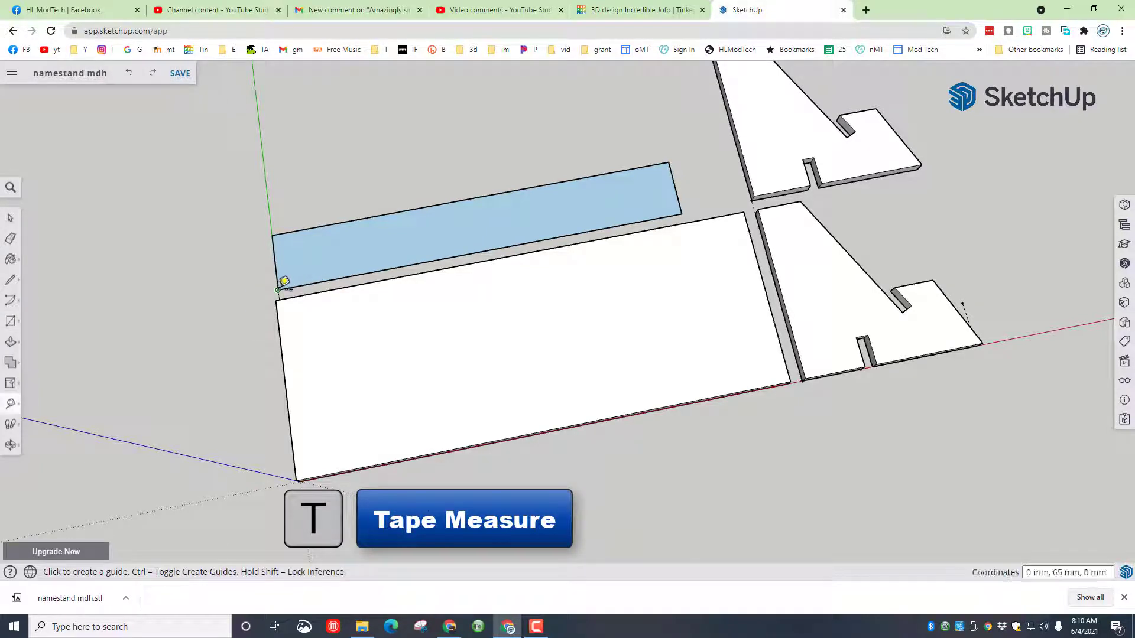
click(278, 290)
text(20)
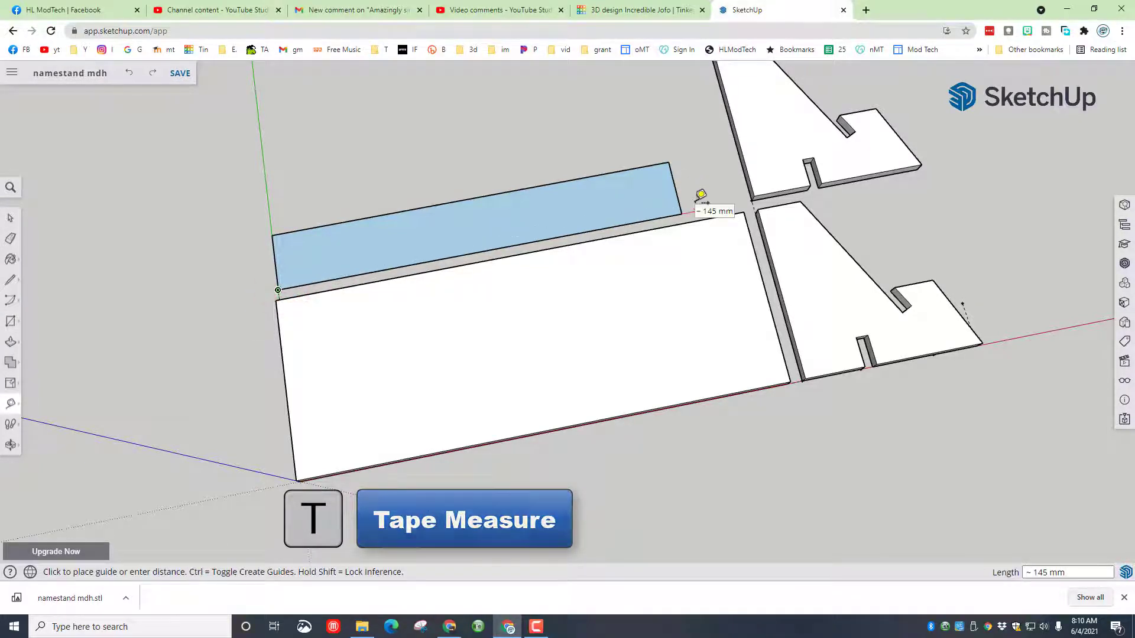
key(Return)
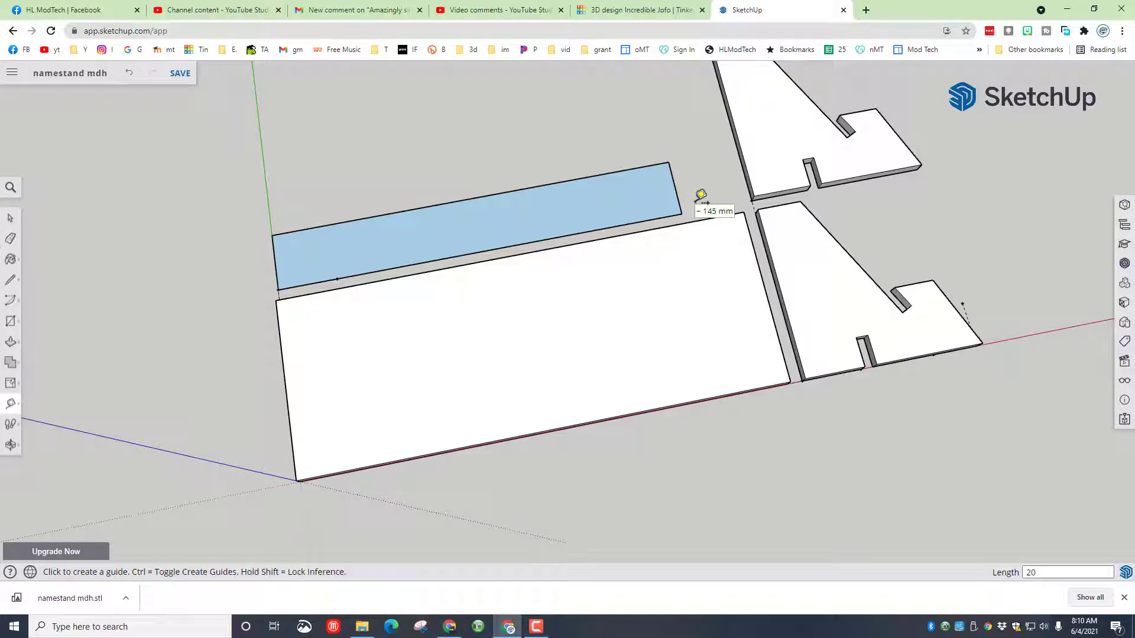
Cut a 10 by 4 mm notch into the strip's front edge at the guide point by drawing a rectangle and erasing its open edge.
key(r)
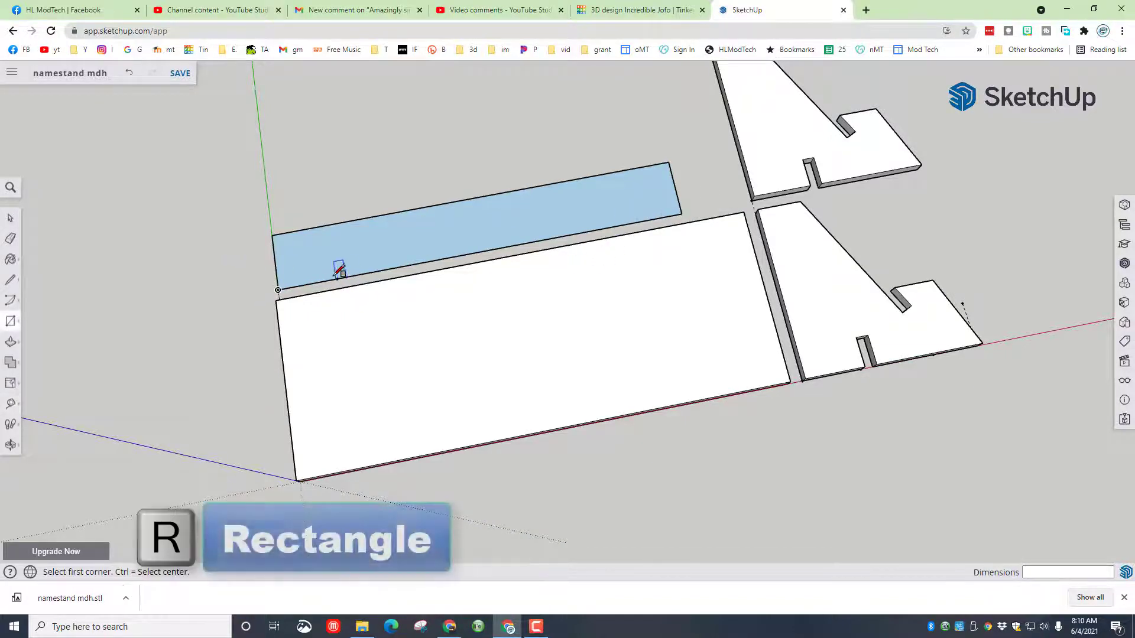
click(337, 278)
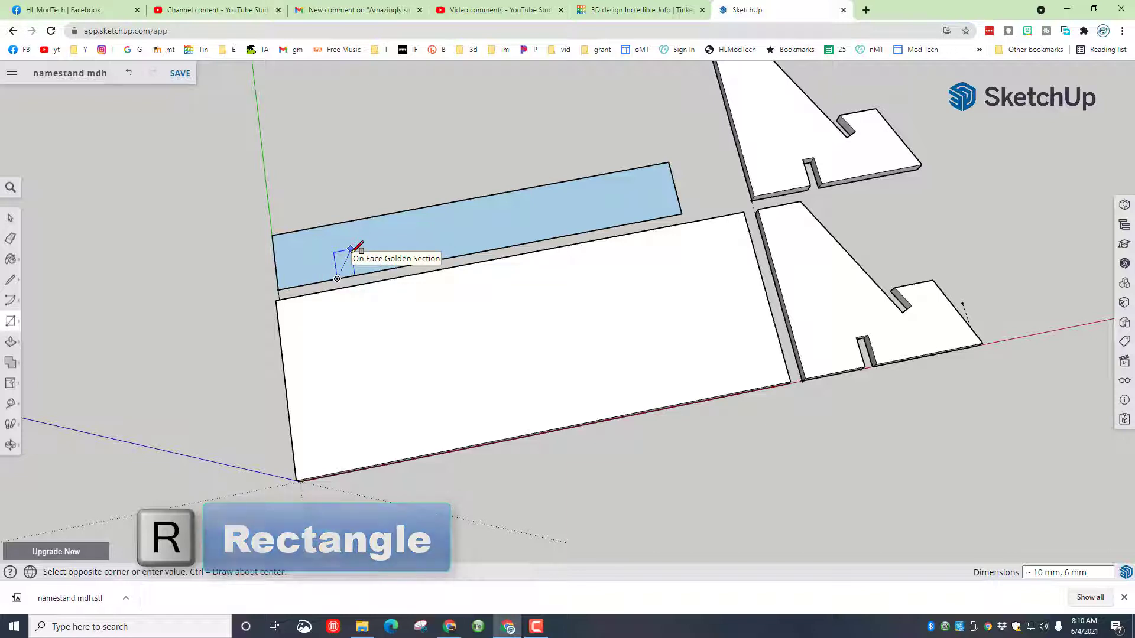
text(10,4)
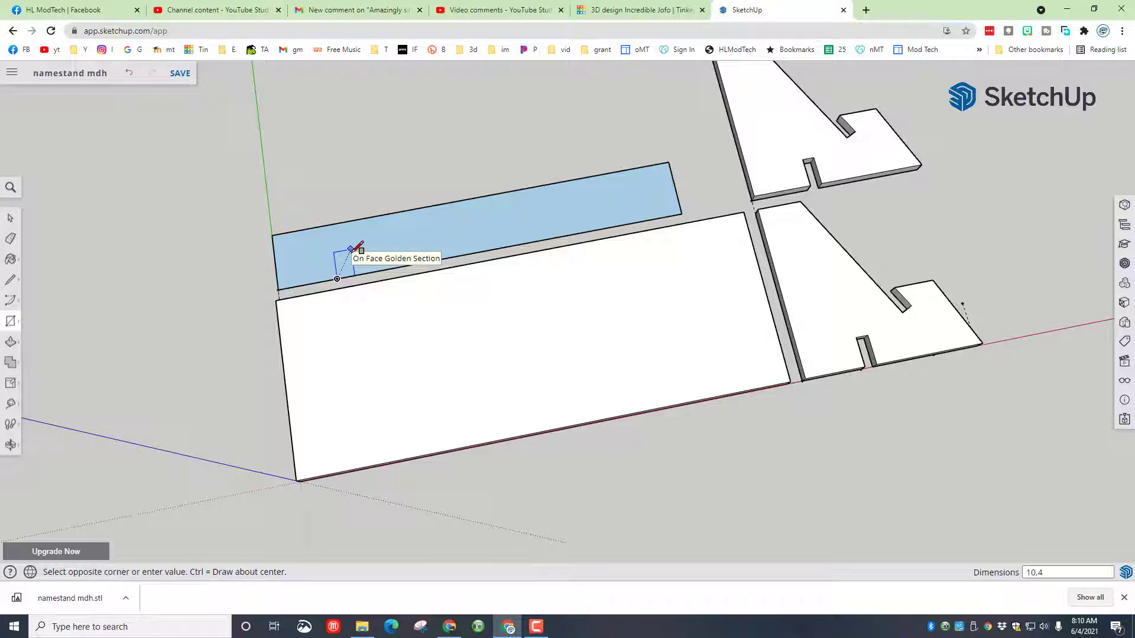
key(Return)
key(e)
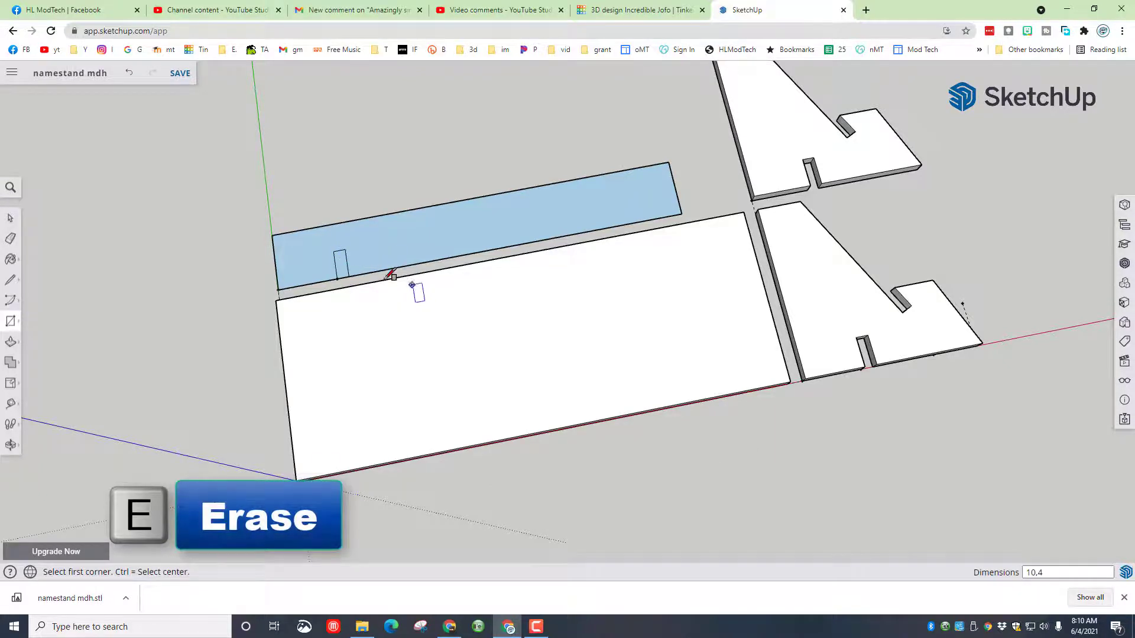
click(345, 276)
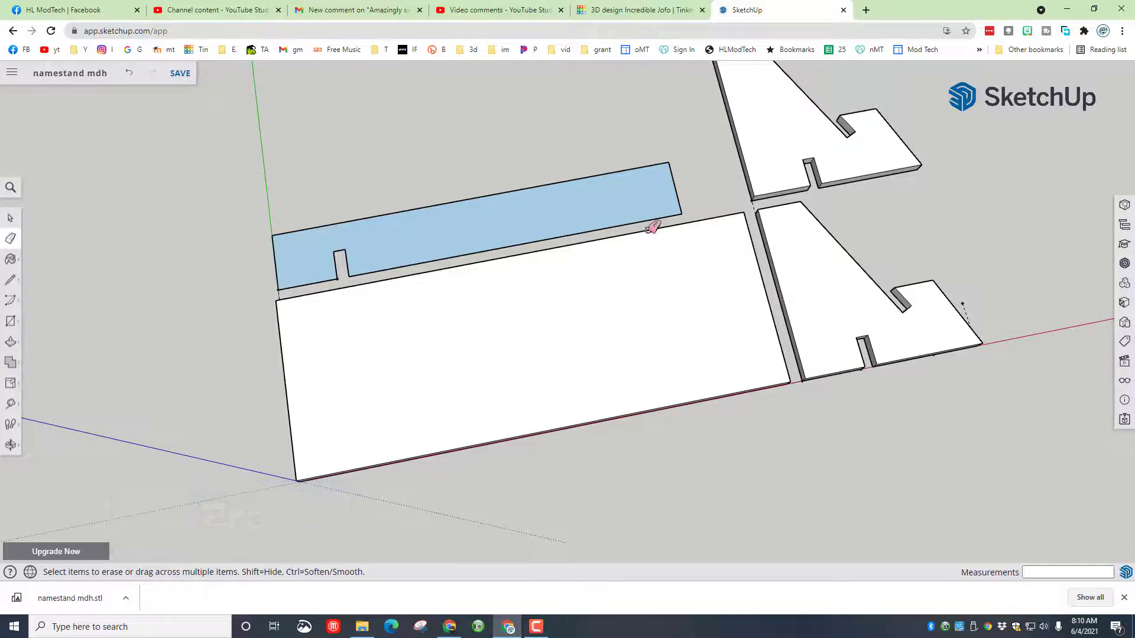
Place a guide point on the strip's front edge, 20 mm from the corner nearest the supports.
key(t)
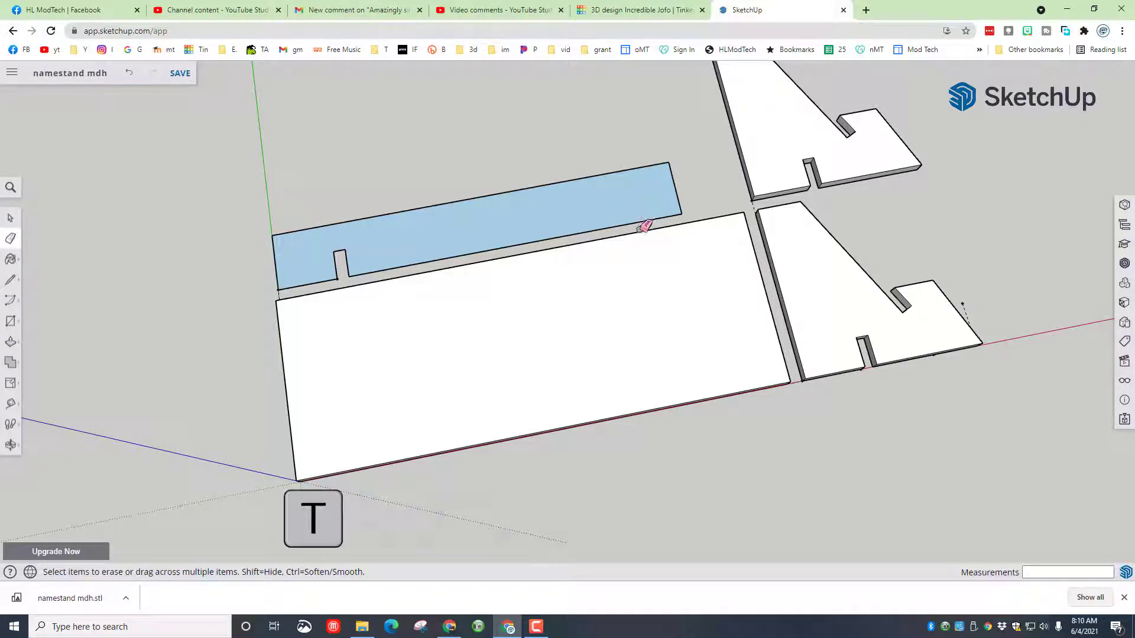
click(682, 214)
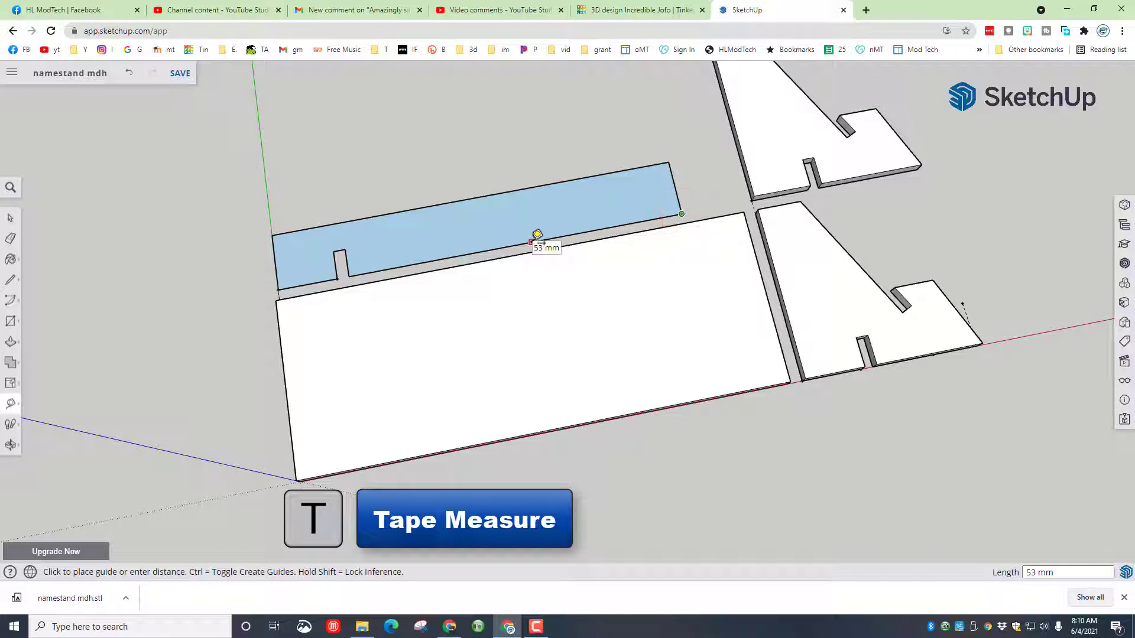
text(20)
key(Return)
Draw a 10 by 4 mm rectangle inward from the second guide point and erase its front edge to open the notch.
key(r)
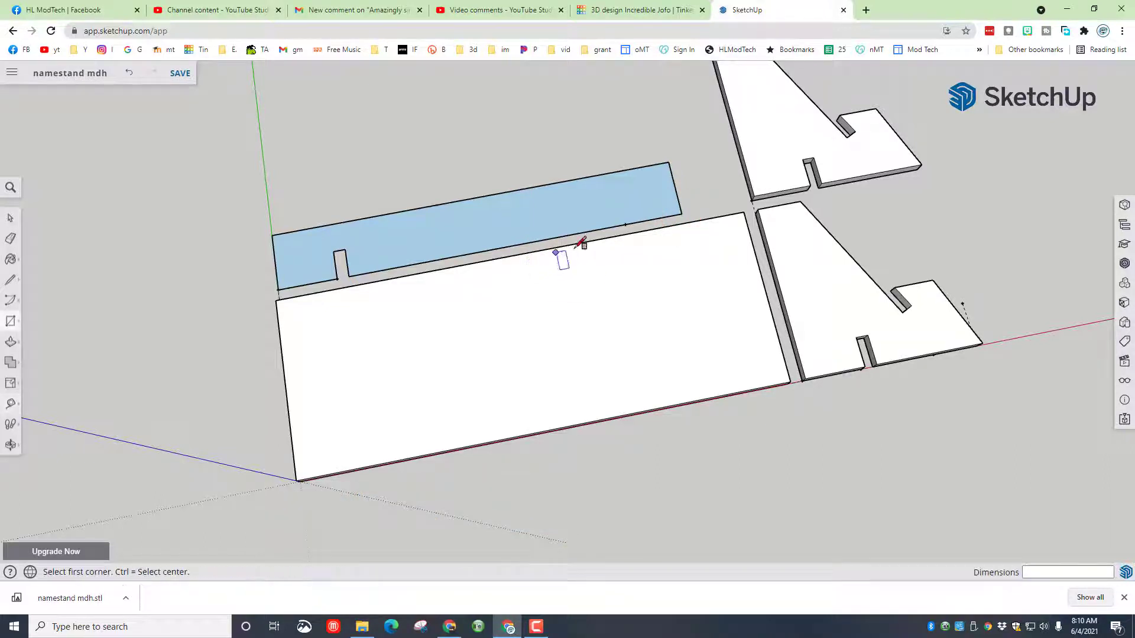
click(626, 225)
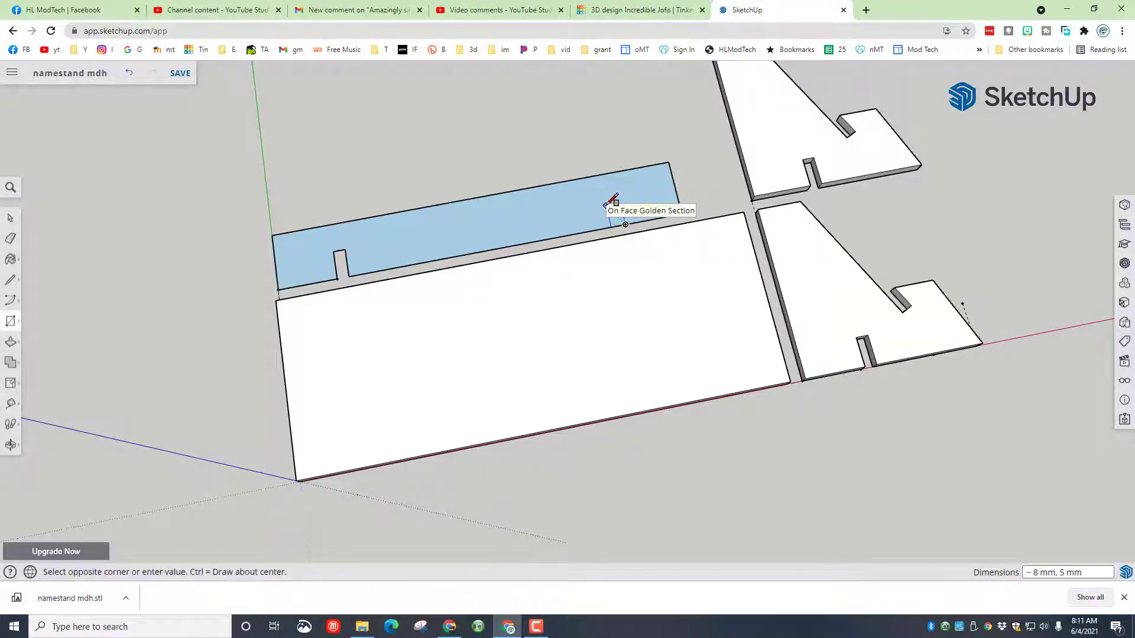
text(10.4)
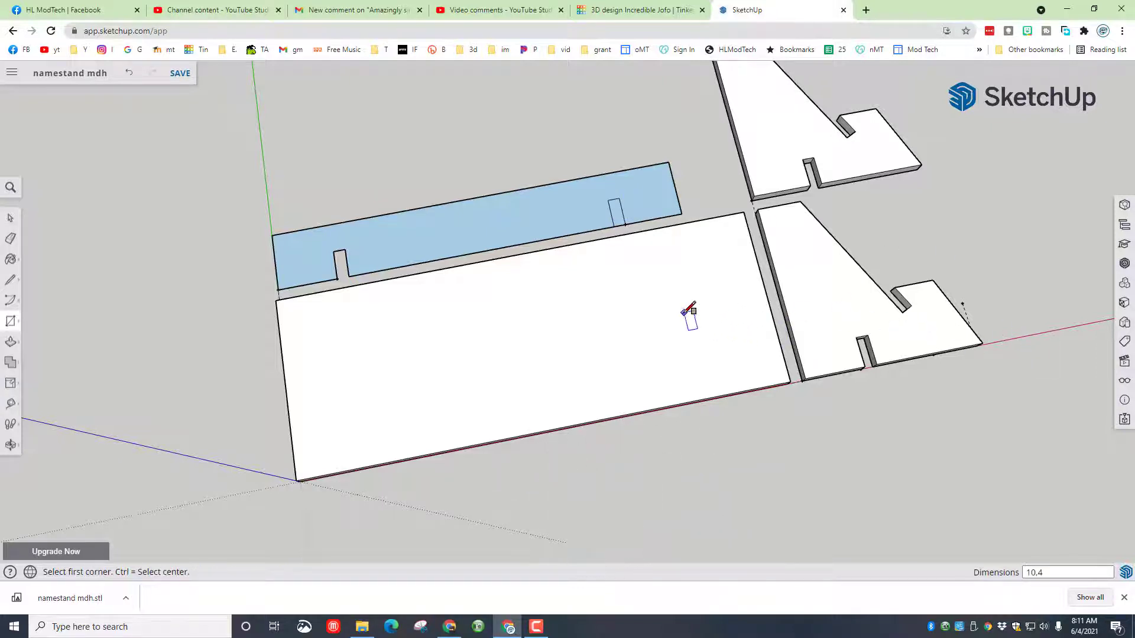
text(ep)
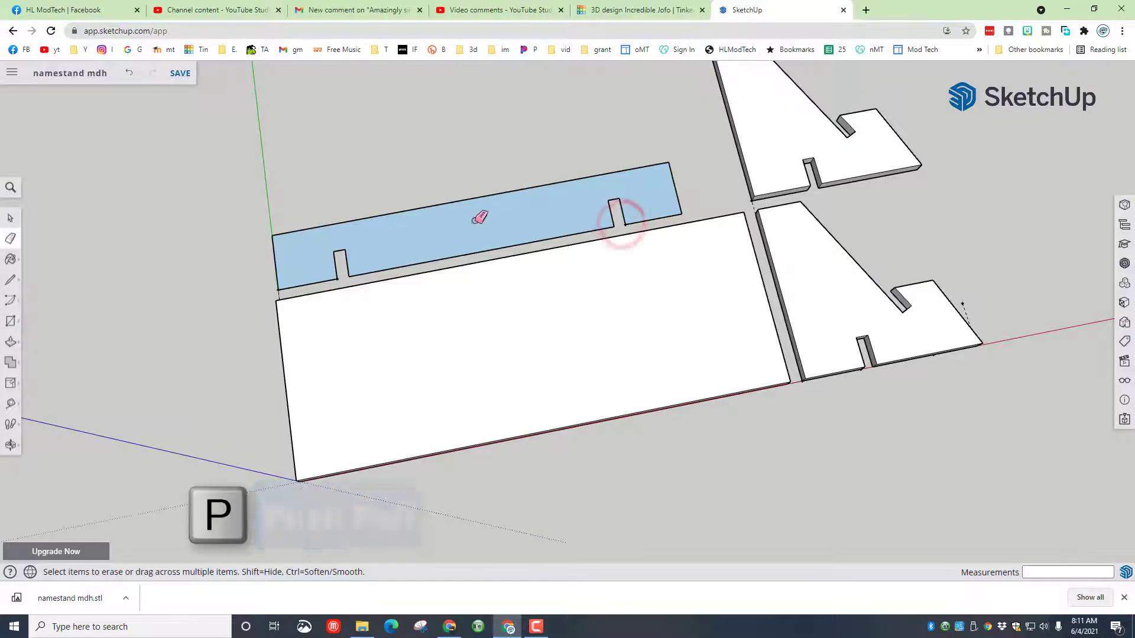
Extrude the notched connecting strip upward to a thickness of 4 mm with Push/Pull.
click(467, 223)
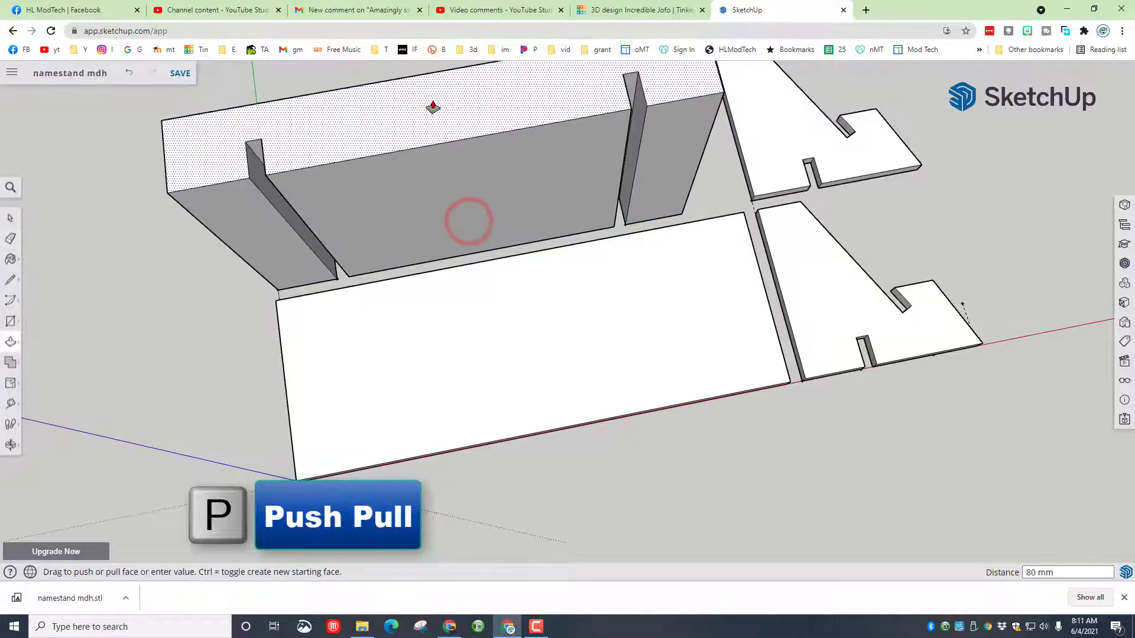
text(4)
key(Return)
scroll(427, 98, down, 3)
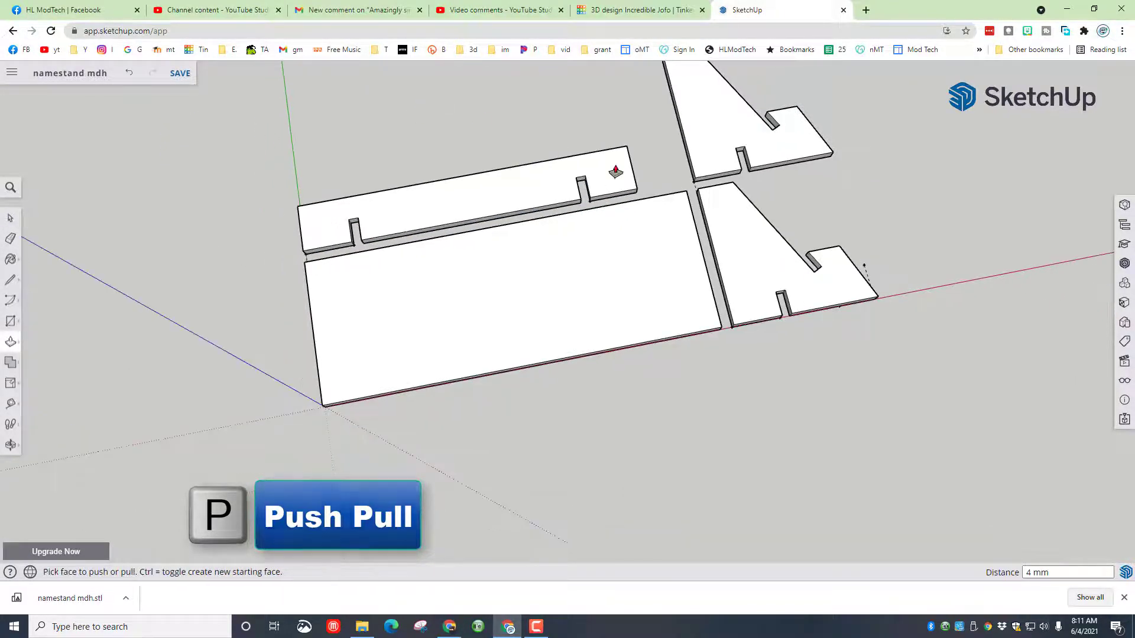
middle_drag(616, 173, 930, 218)
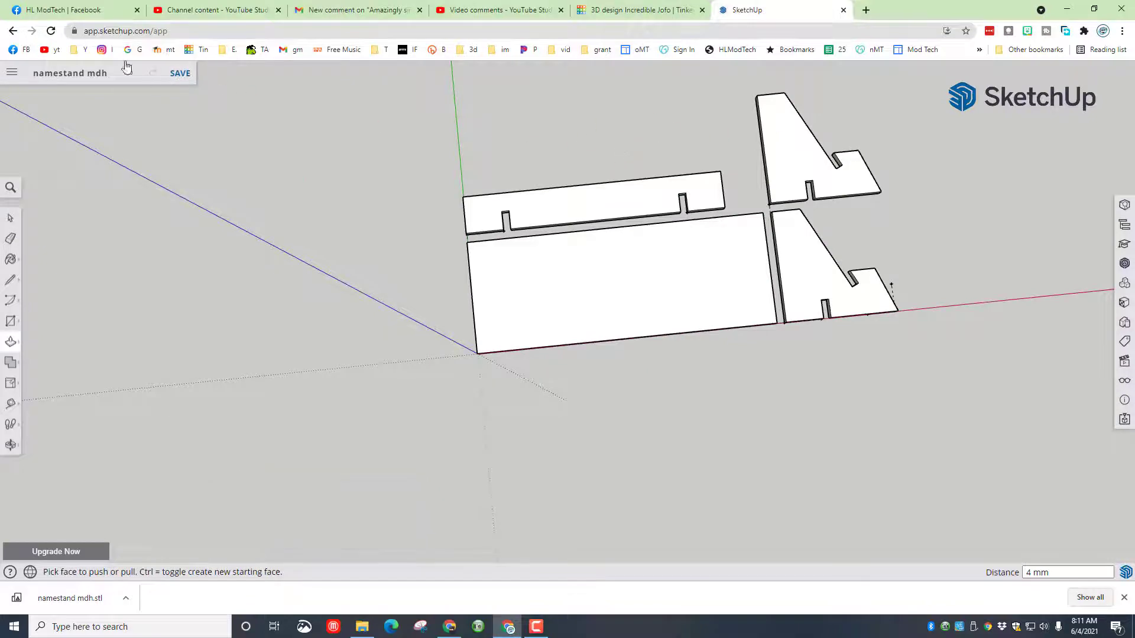
Save the model and export it as an STL file named "namestand mdh (1)" in the Downloads folder.
click(181, 73)
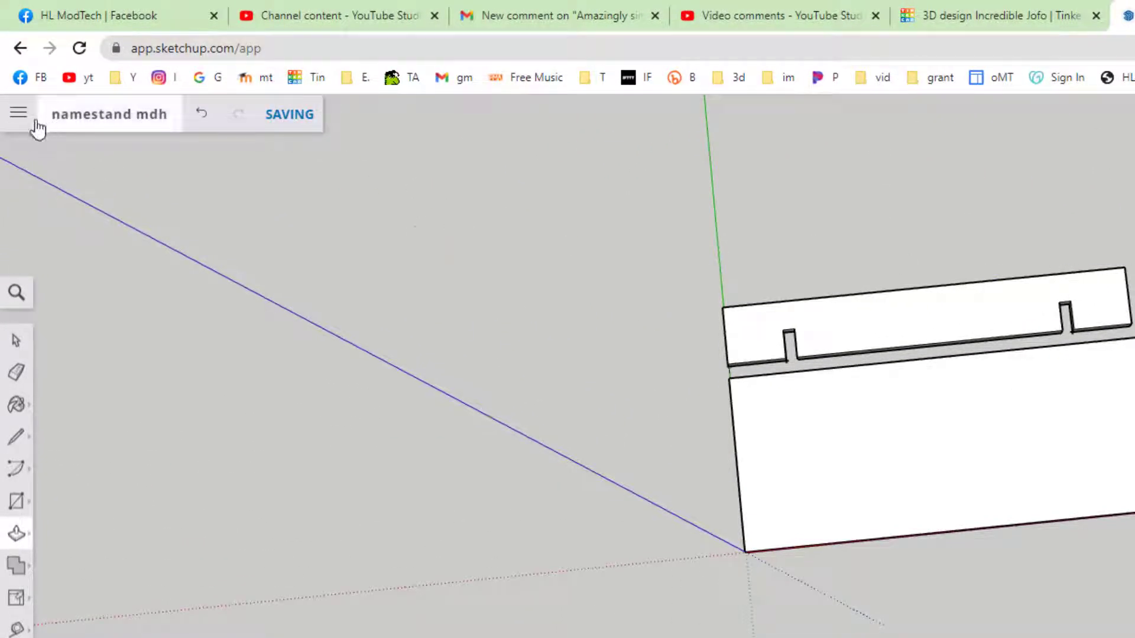
click(18, 113)
click(45, 346)
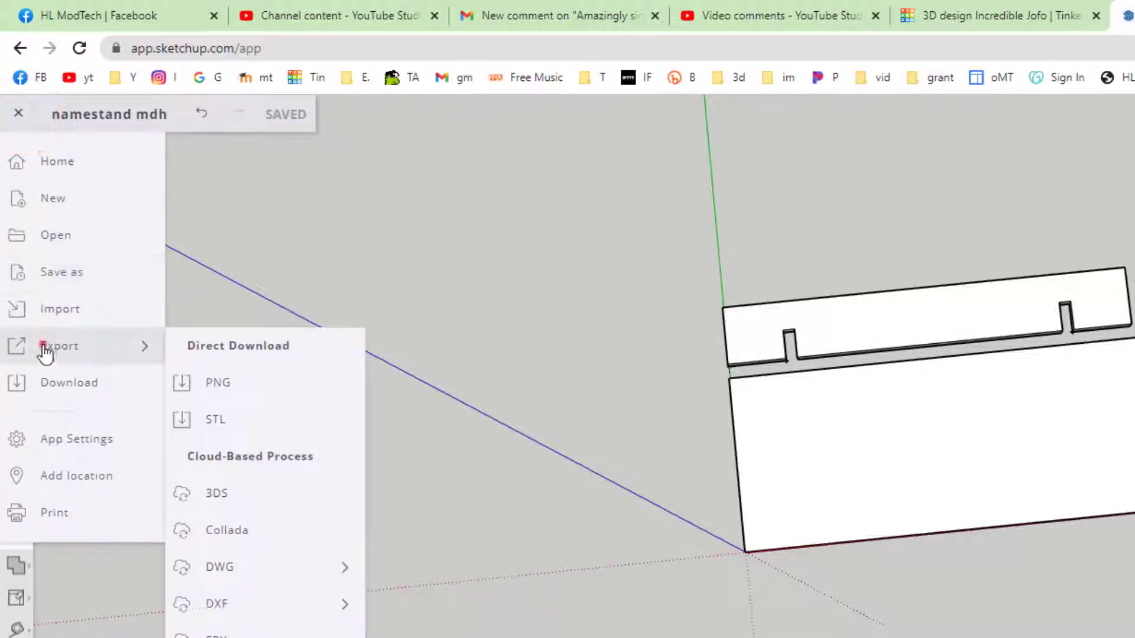
click(216, 421)
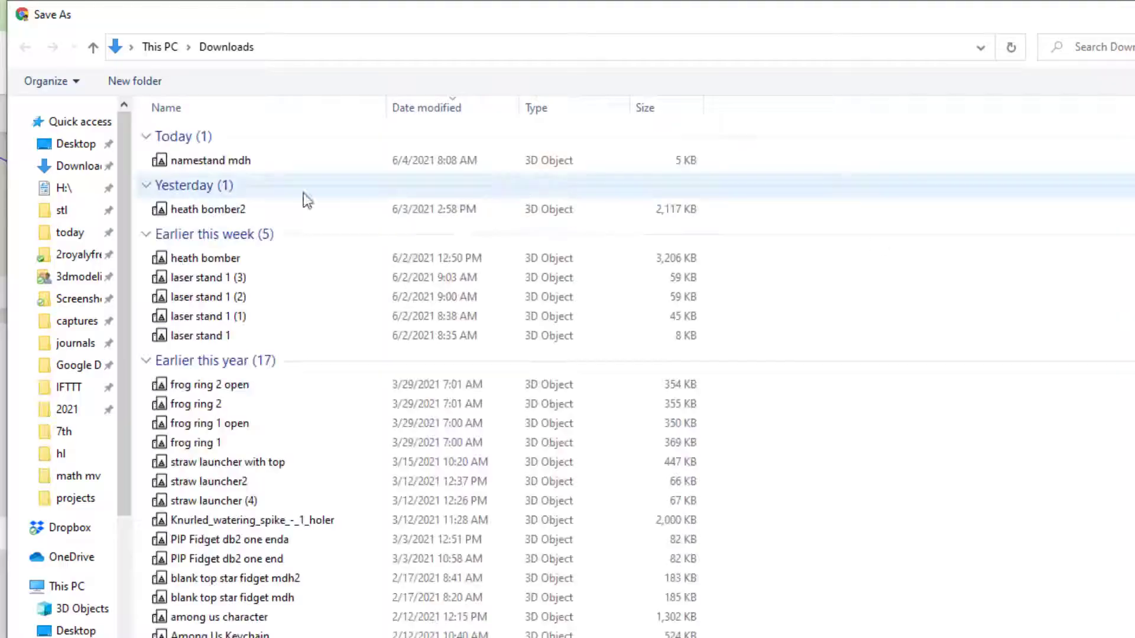
click(78, 171)
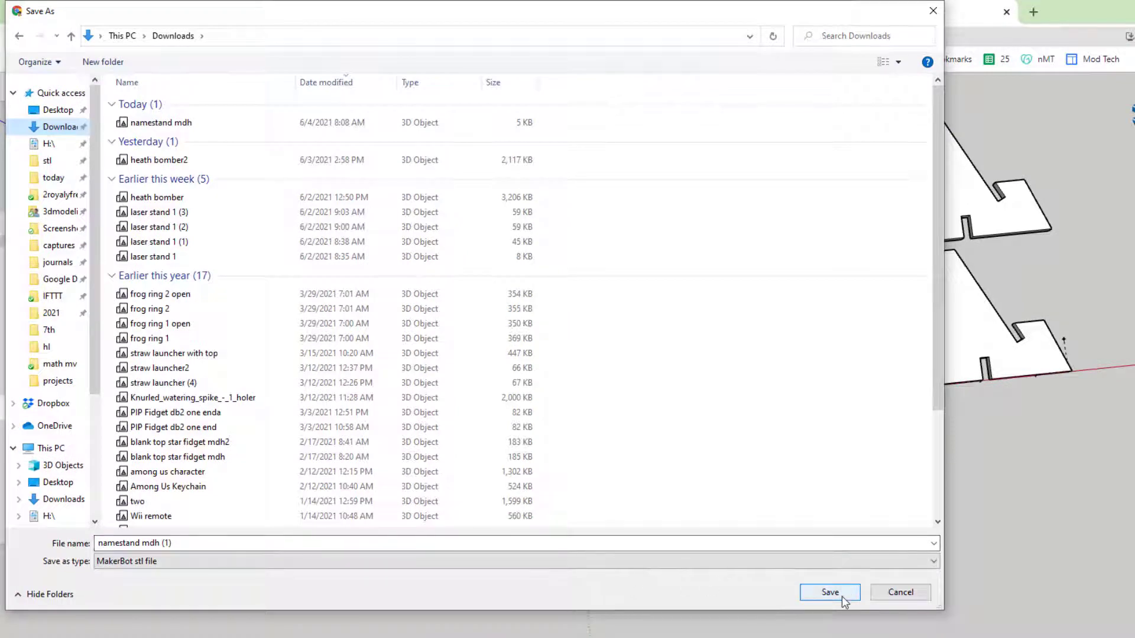
click(842, 597)
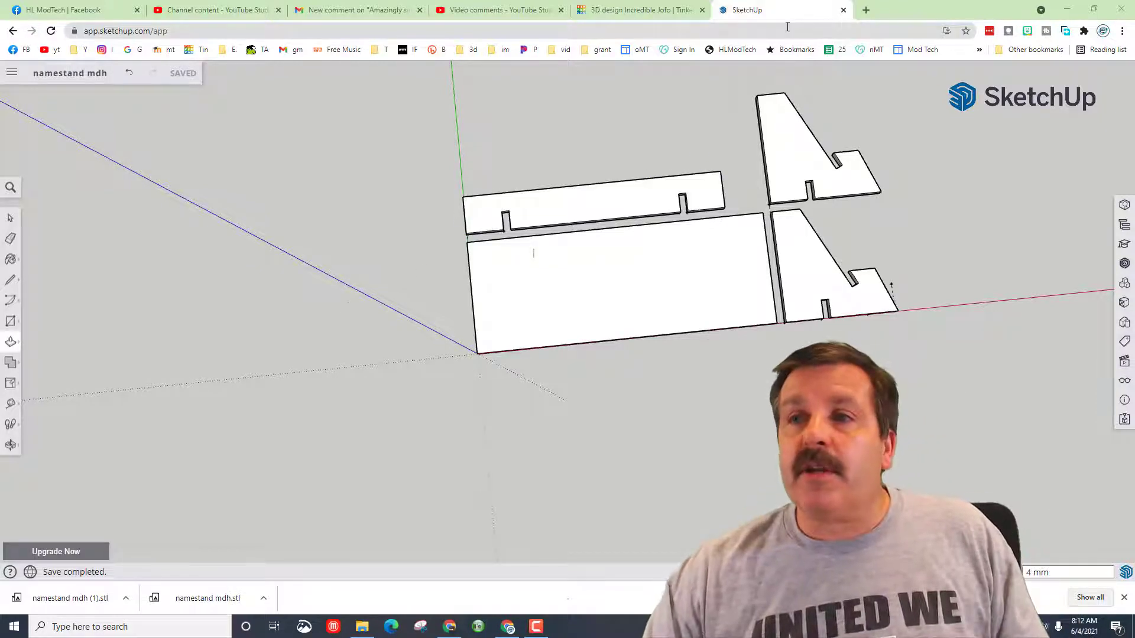
Switch to Tinkercad in a new browser tab and create a new 3D design.
click(865, 10)
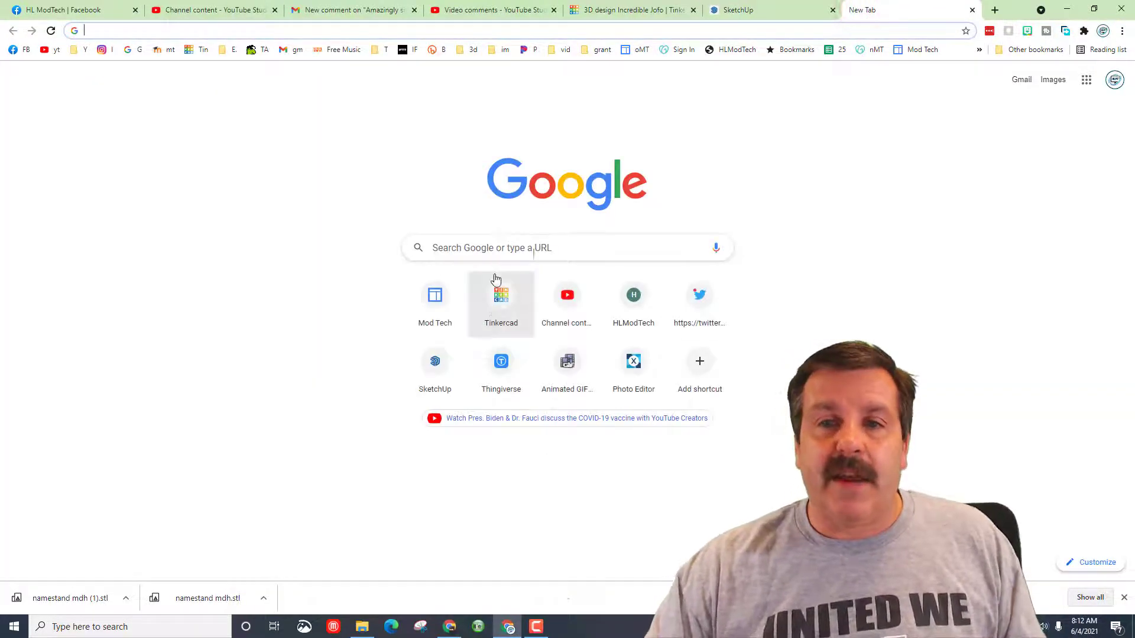
click(496, 311)
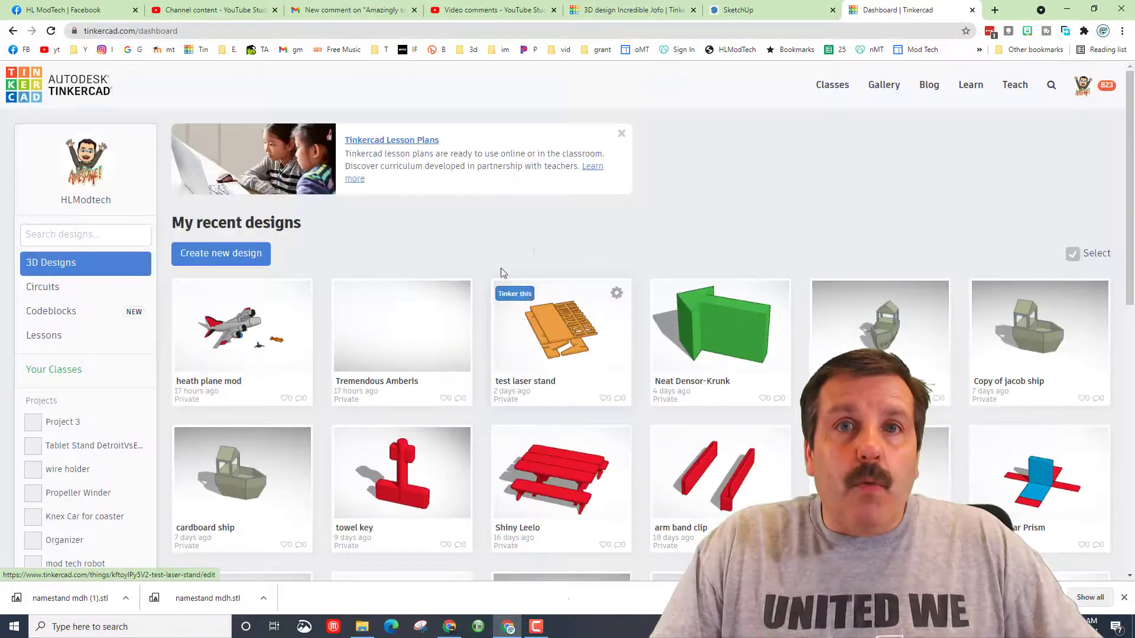
click(212, 255)
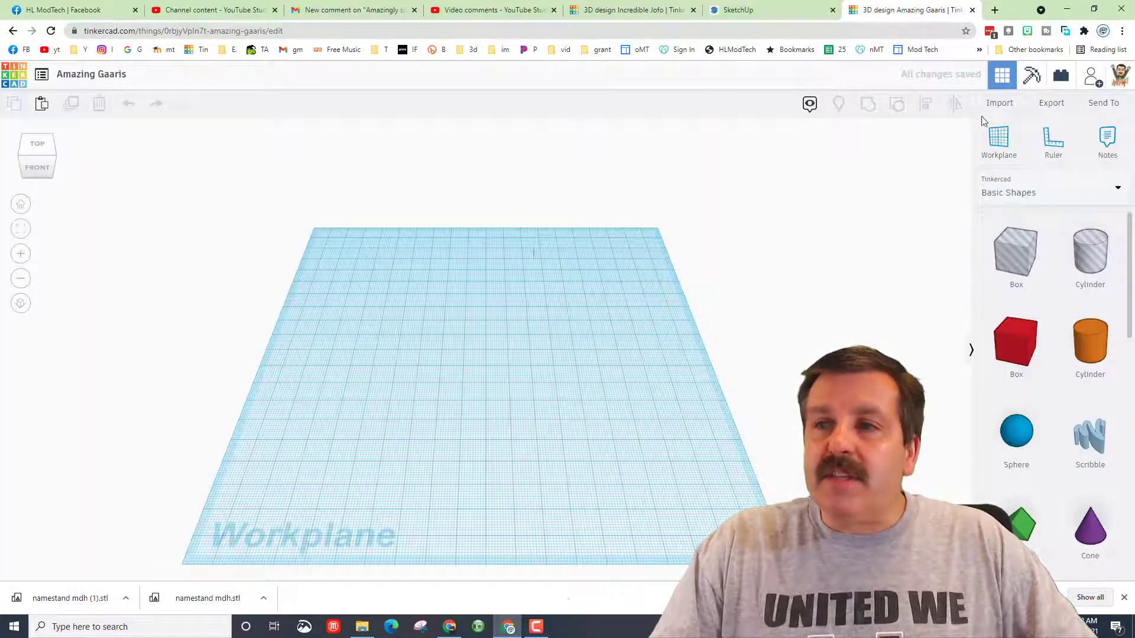
Import "namestand mdh (1).stl" from Downloads in millimeters at 100% scale.
click(1004, 104)
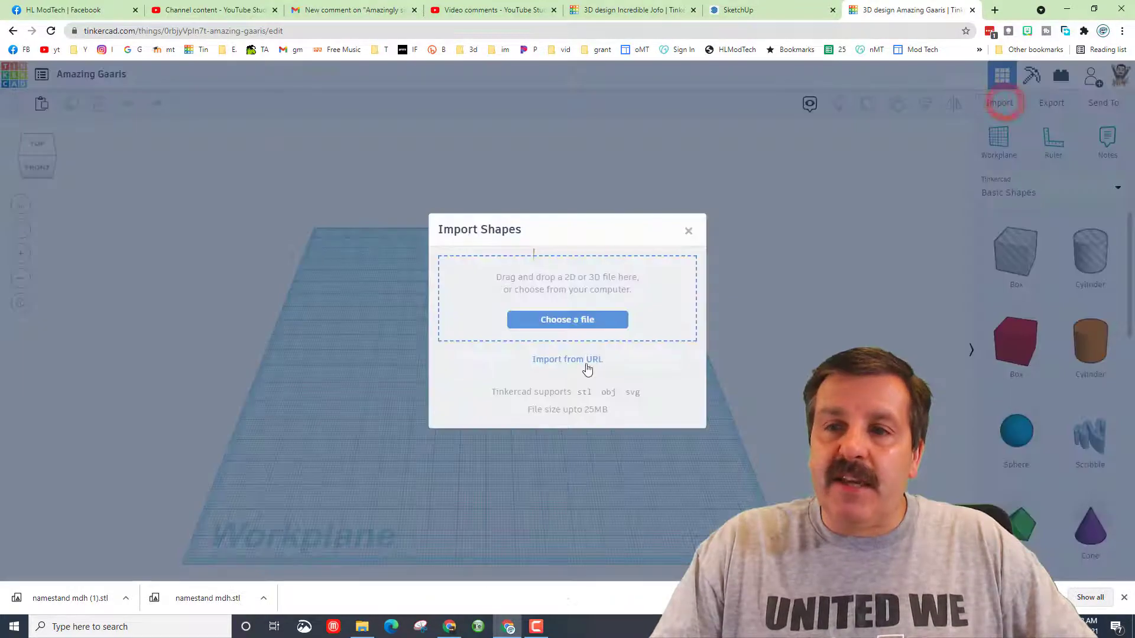
click(575, 325)
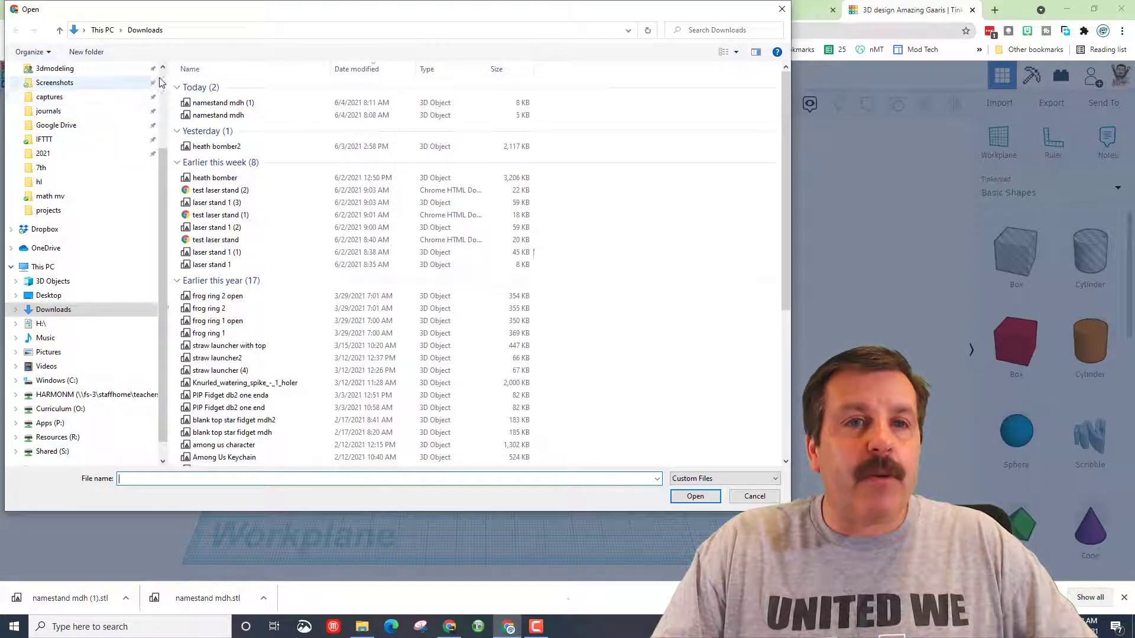
click(190, 104)
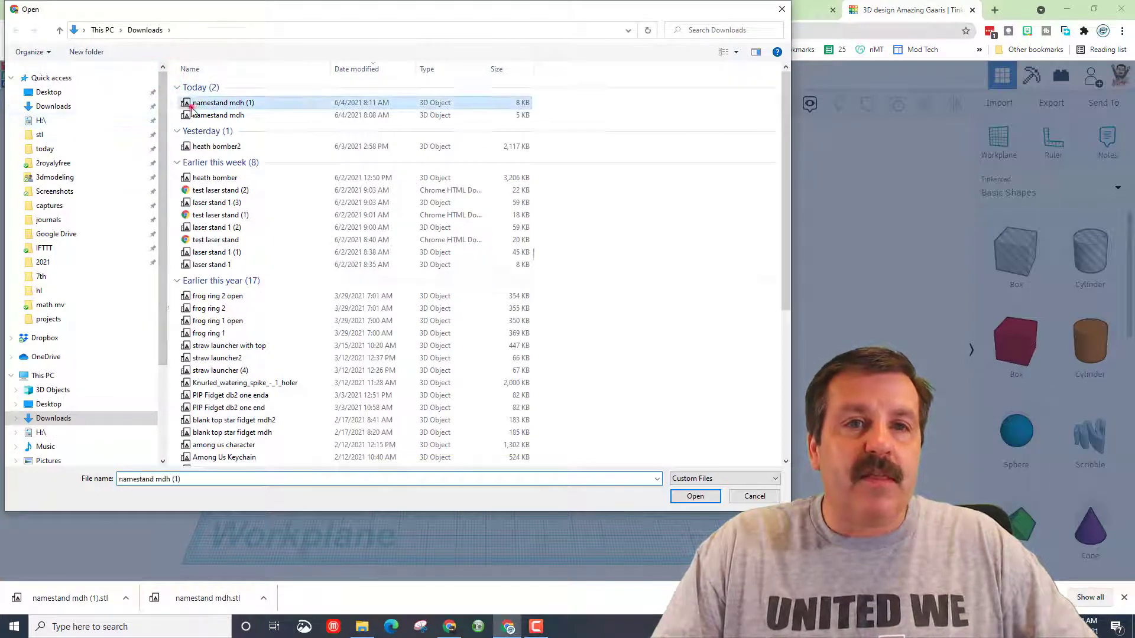
click(705, 499)
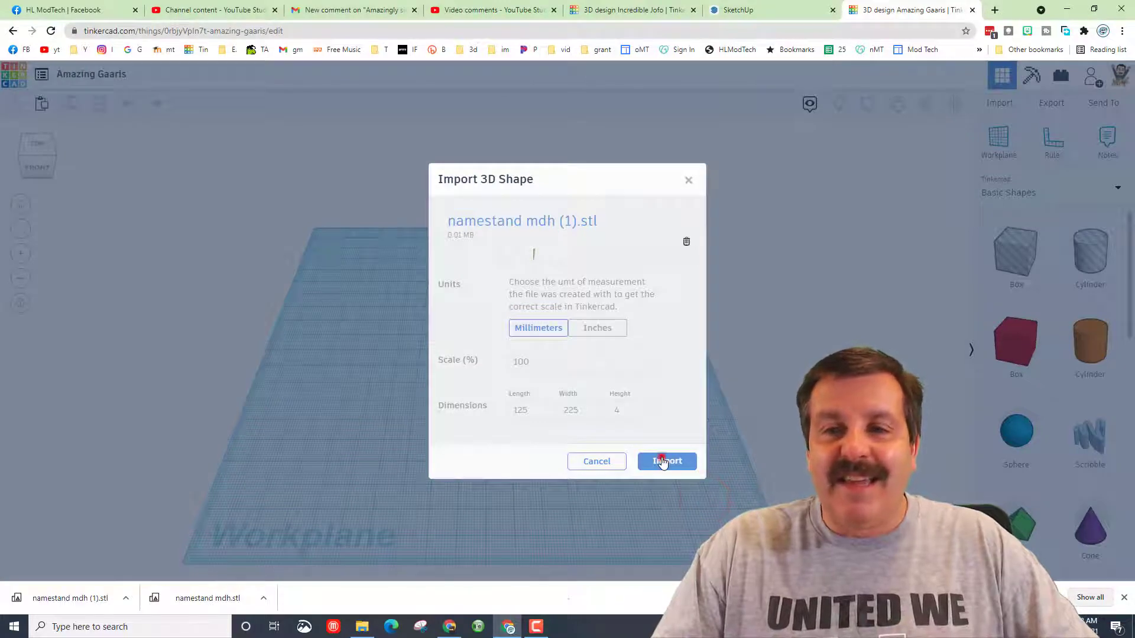
click(662, 462)
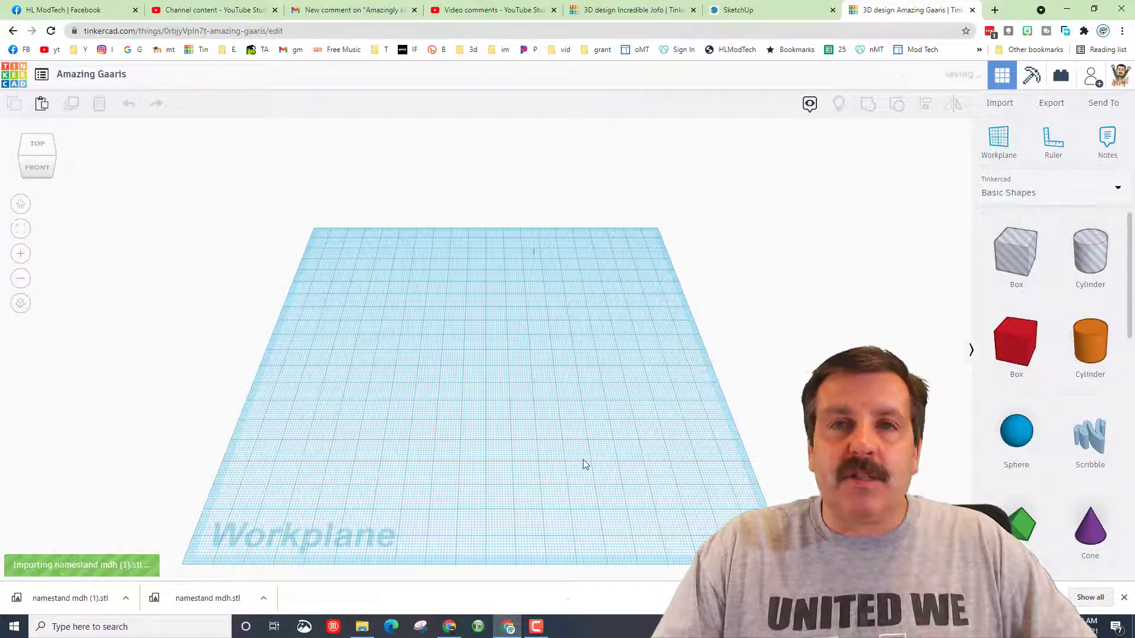
Move the imported stand parts toward the back of the workplane, leaving free space in front of them.
right_drag(600, 448, 532, 407)
click(527, 414)
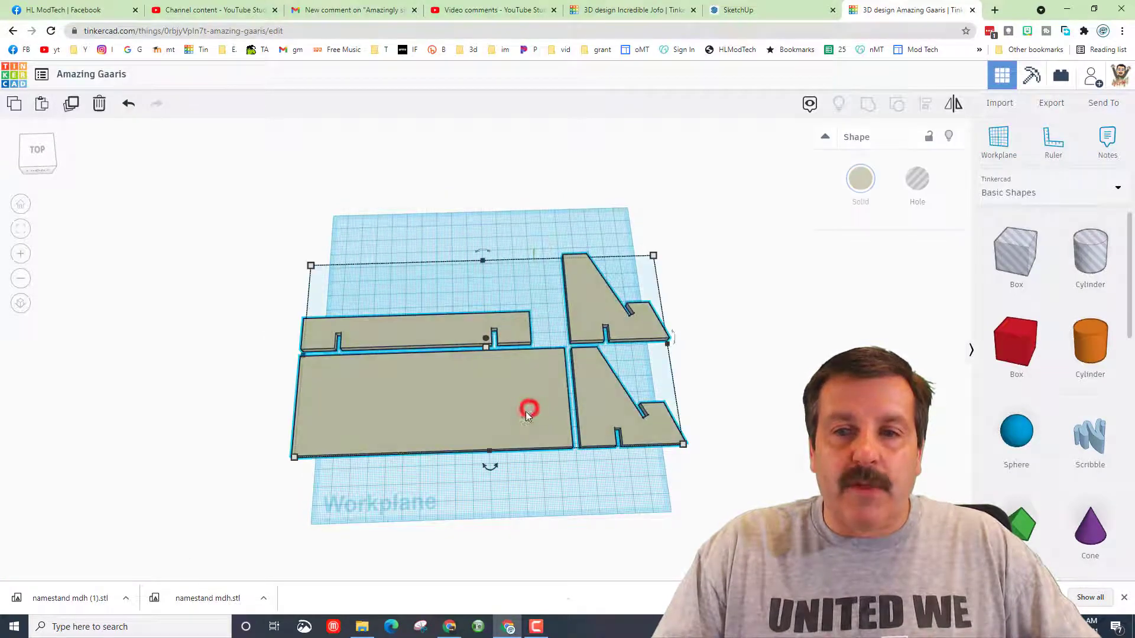
drag(526, 412, 516, 370)
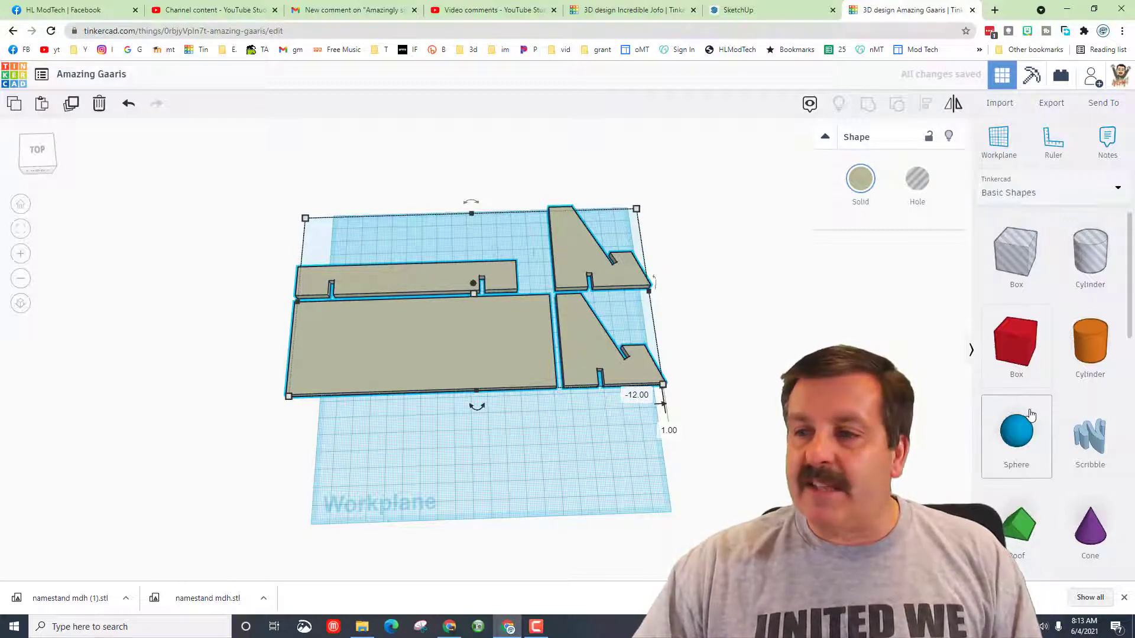
Add the script text shape from the full set of shape generators to the workplane in front of the base plate.
click(1038, 192)
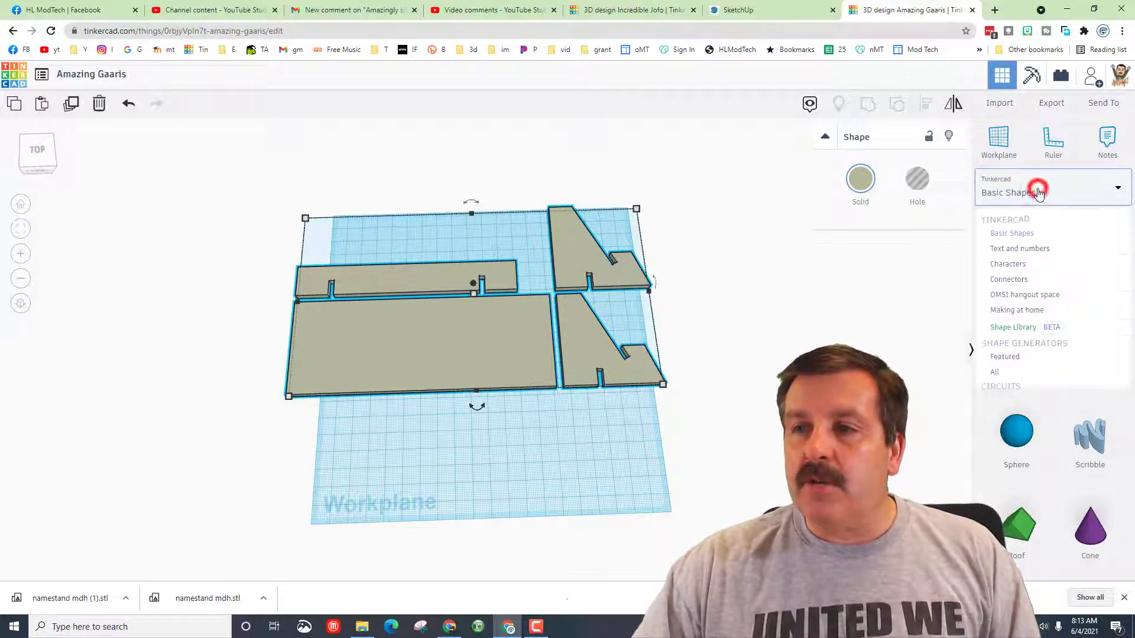
click(1014, 376)
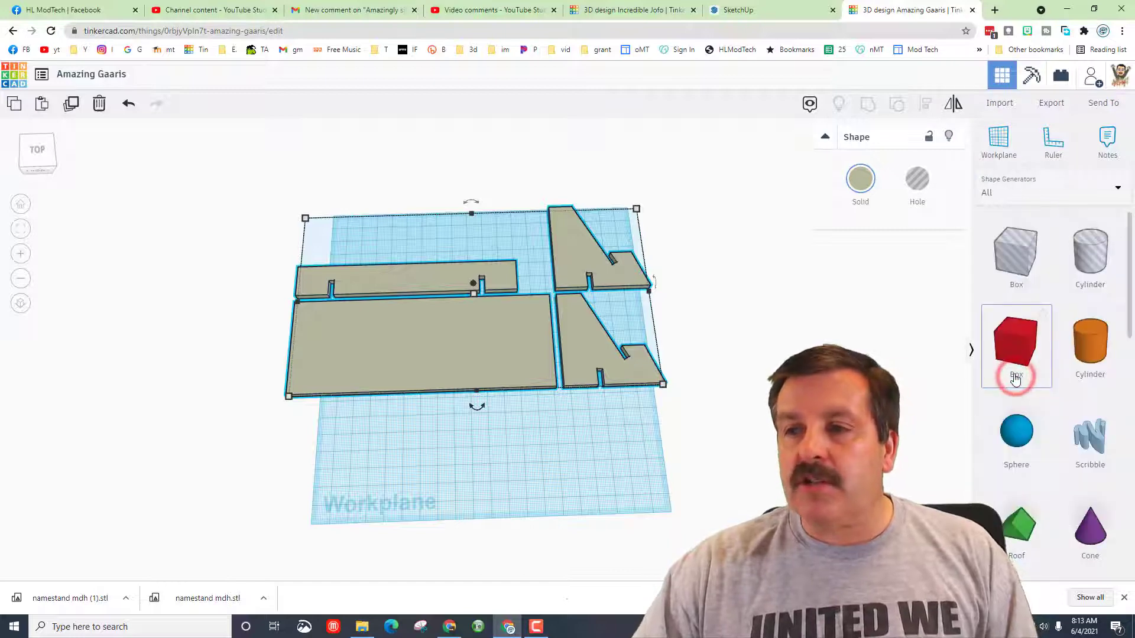
scroll(1023, 492, down, 5)
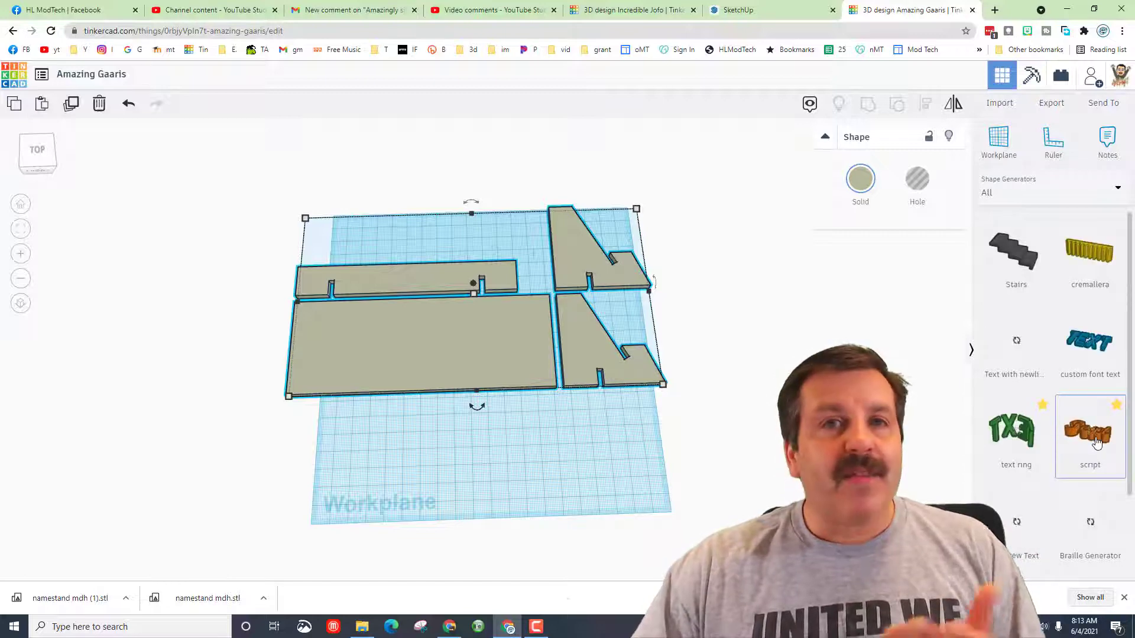
drag(1097, 443, 368, 452)
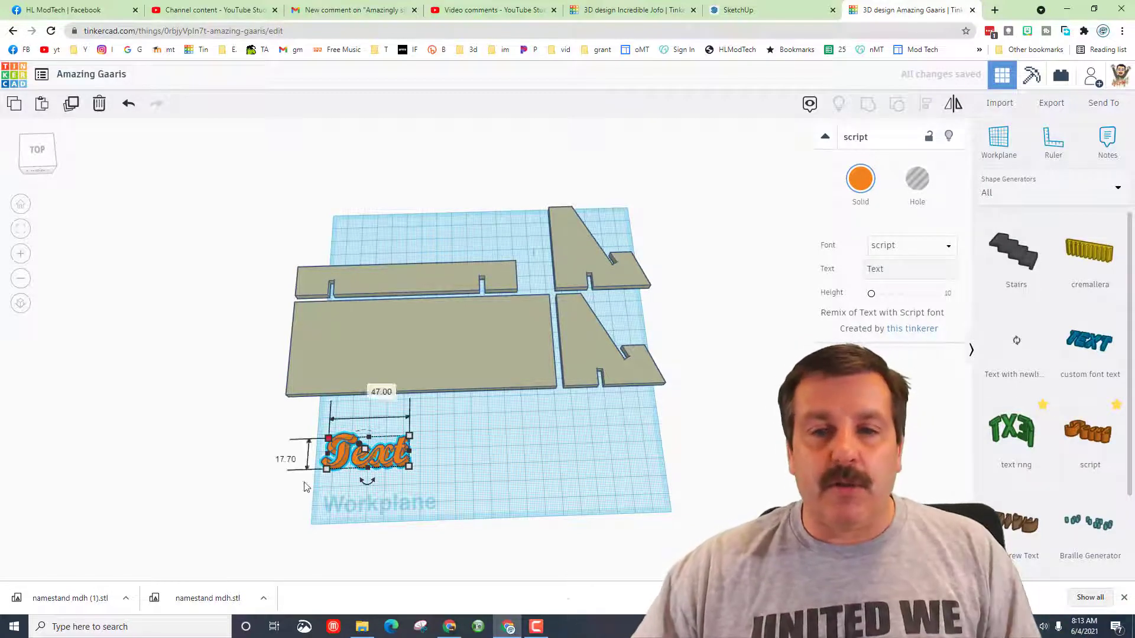
Widen the script text until it roughly lines up with the base plate's right end, and set its depth to 60 mm.
drag(409, 461, 558, 461)
drag(443, 467, 443, 502)
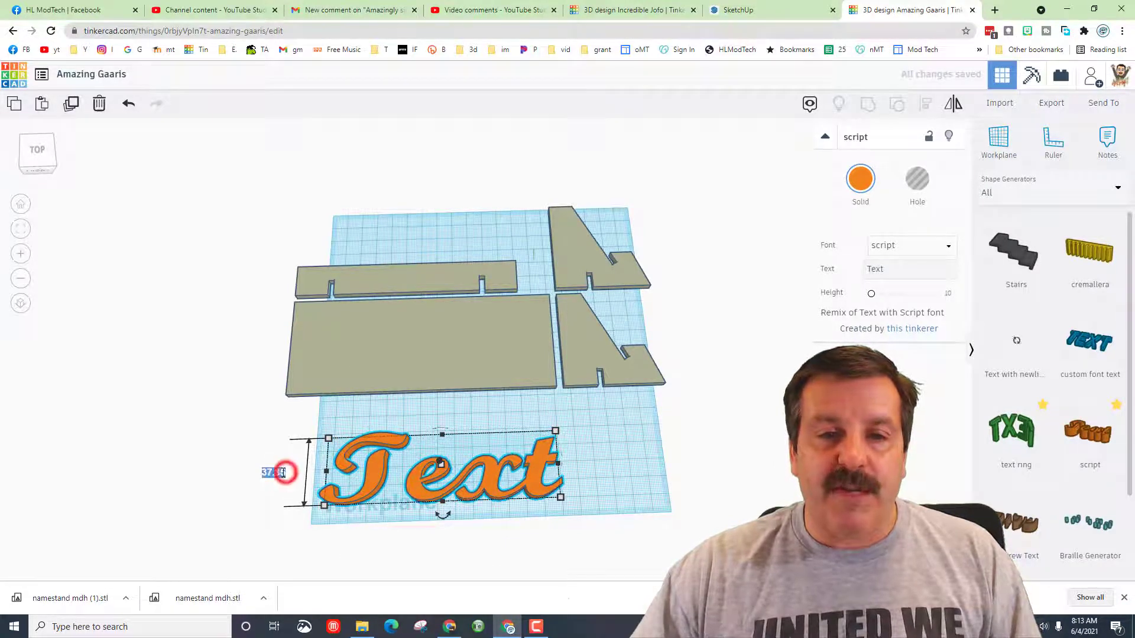
text(60)
key(Return)
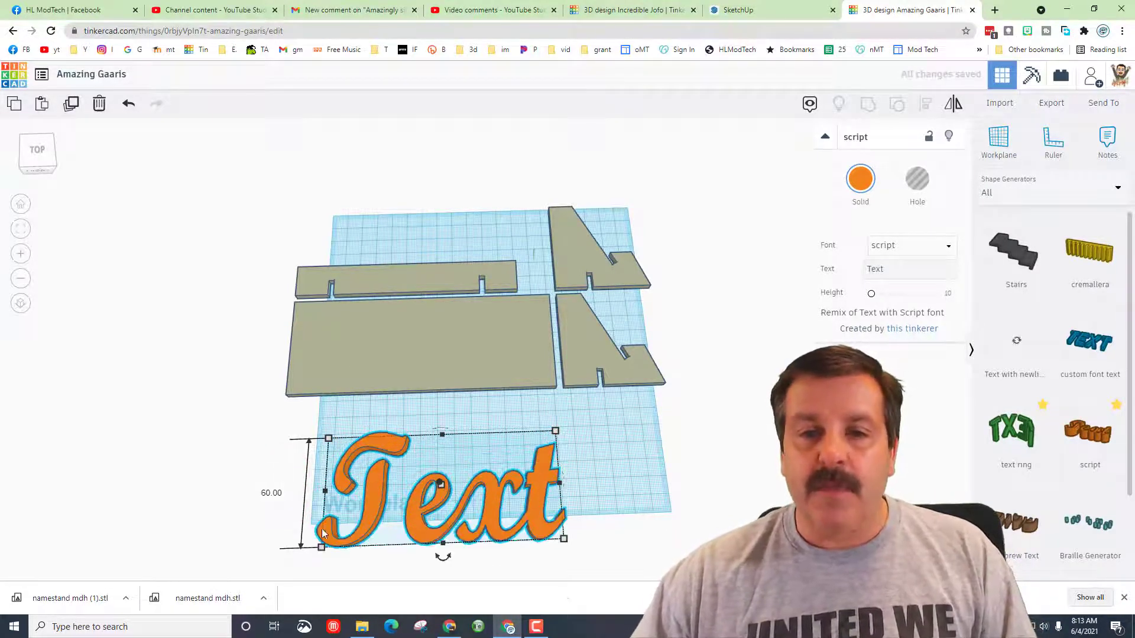
Move the script text close to the front edge of the base plate and change its wording to HLModTech.
drag(419, 488, 395, 469)
double_click(901, 269)
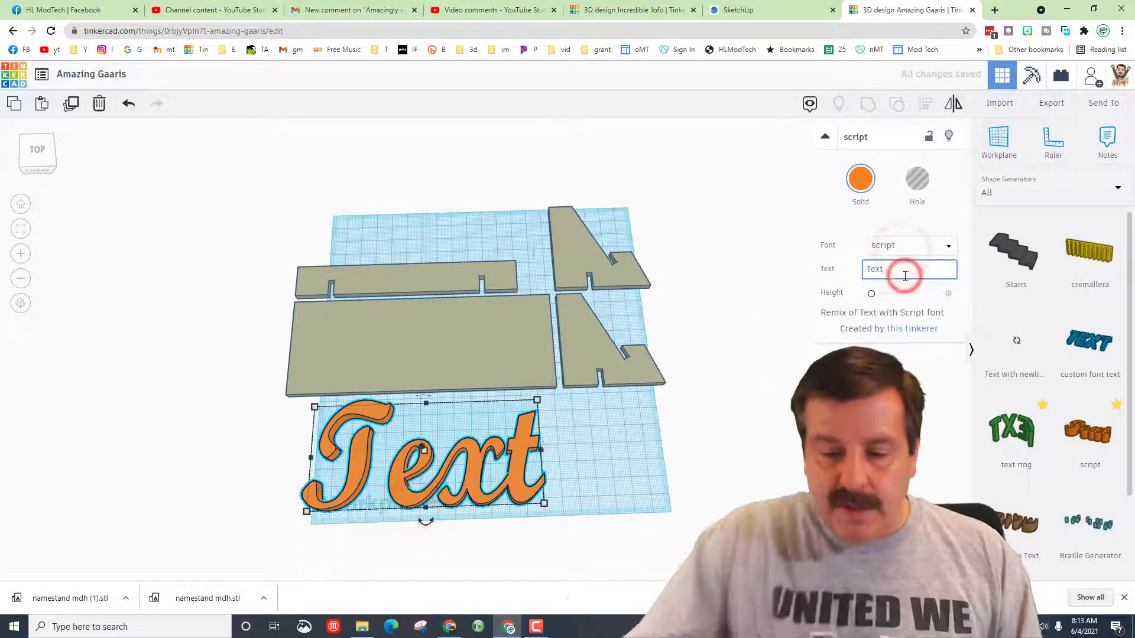
key(BackSpace)
text(HLMod)
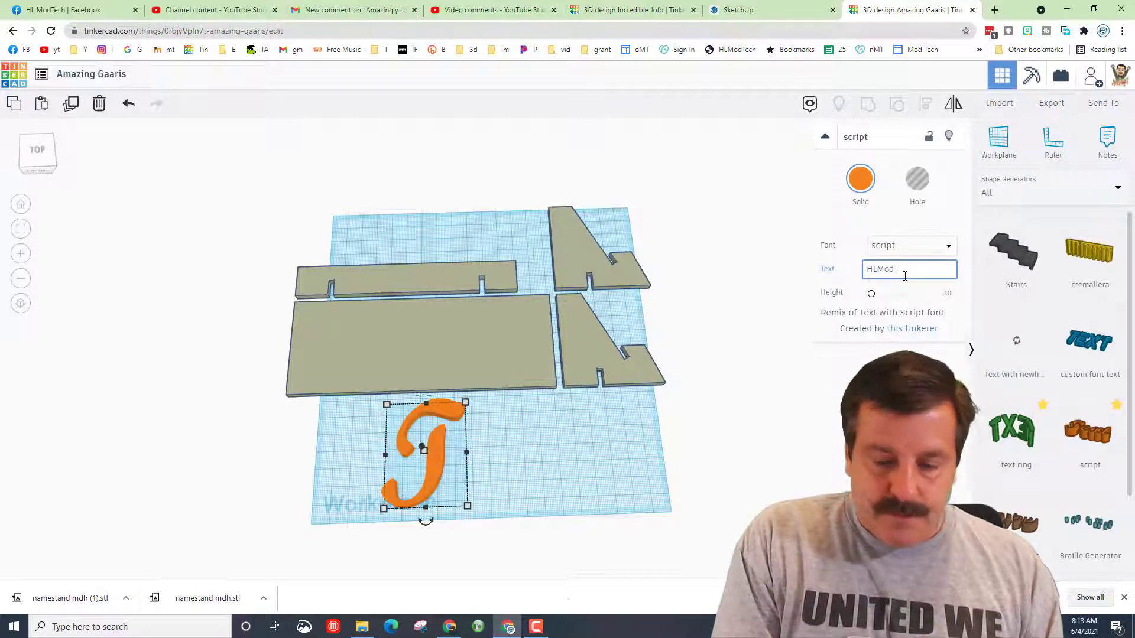
text(Tecg)
key(BackSpace)
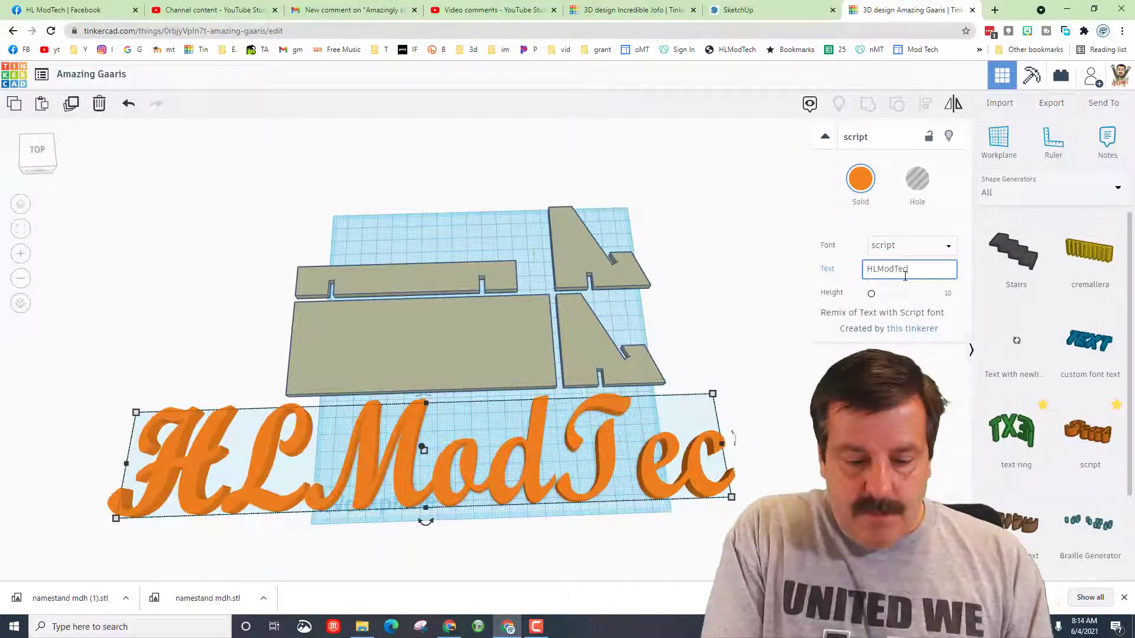
text(h)
Align the HLModTech text's right end with the base plate and narrow it from its left end to roughly the plate's width.
drag(683, 449, 544, 447)
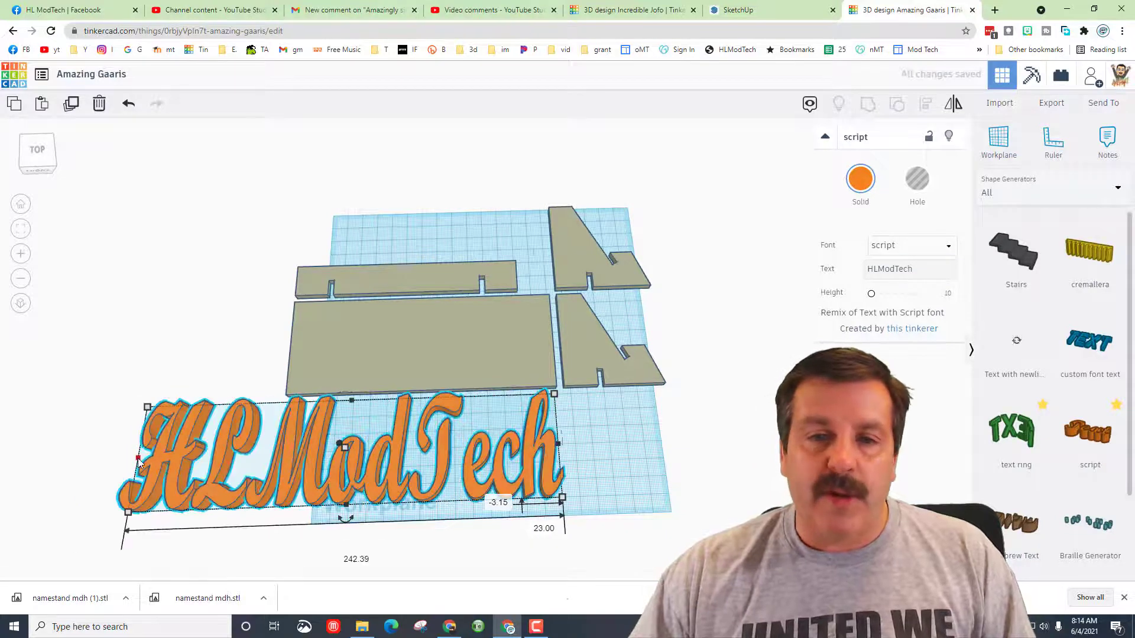
drag(138, 459, 296, 453)
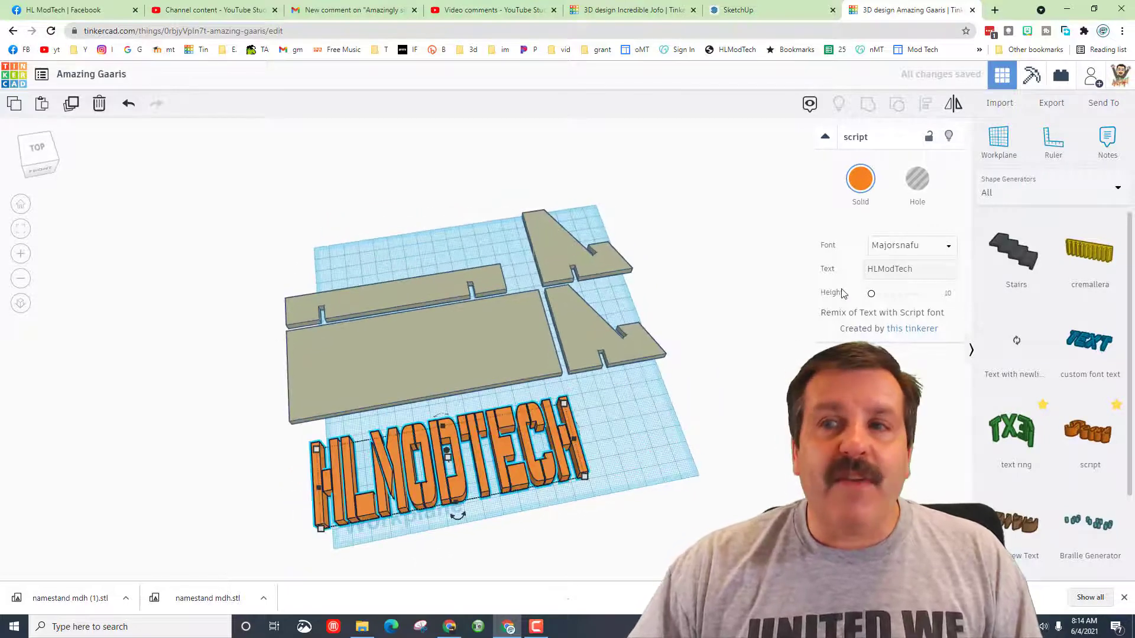
Set the HLModTech text's font to script and adjust both ends until it is about 148 mm wide.
click(904, 246)
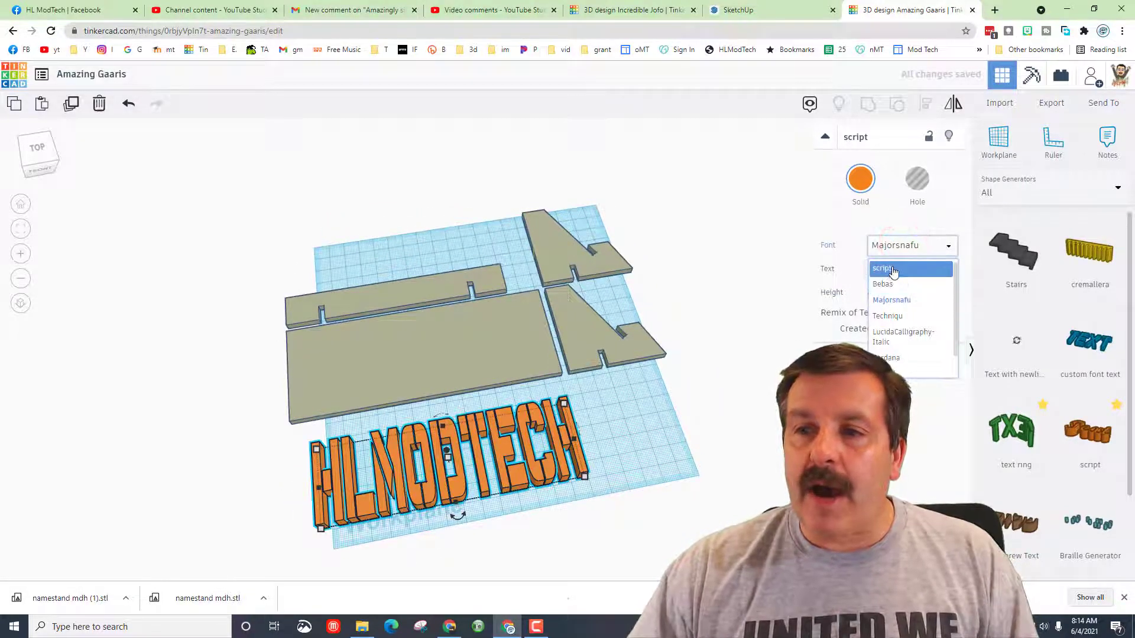
click(893, 270)
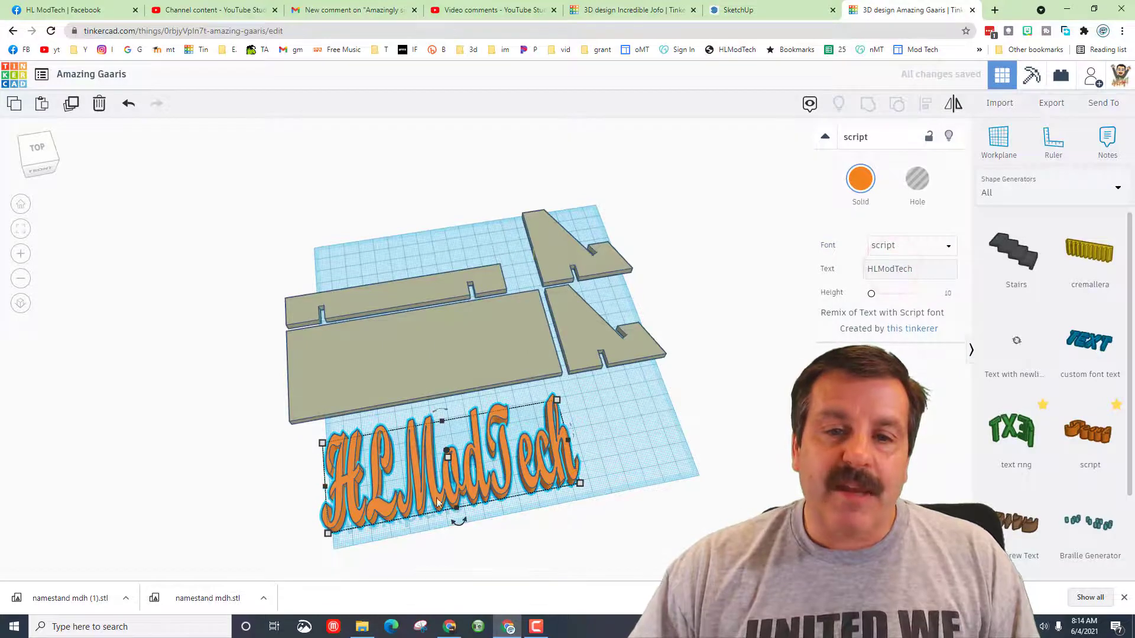
drag(325, 488, 301, 491)
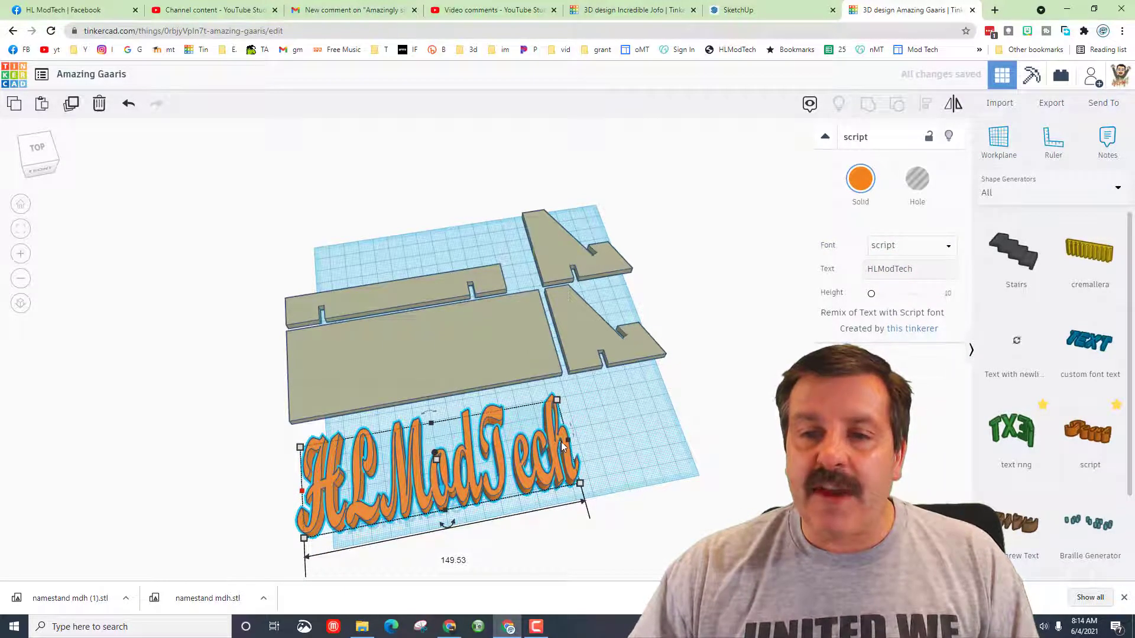
drag(570, 443, 564, 445)
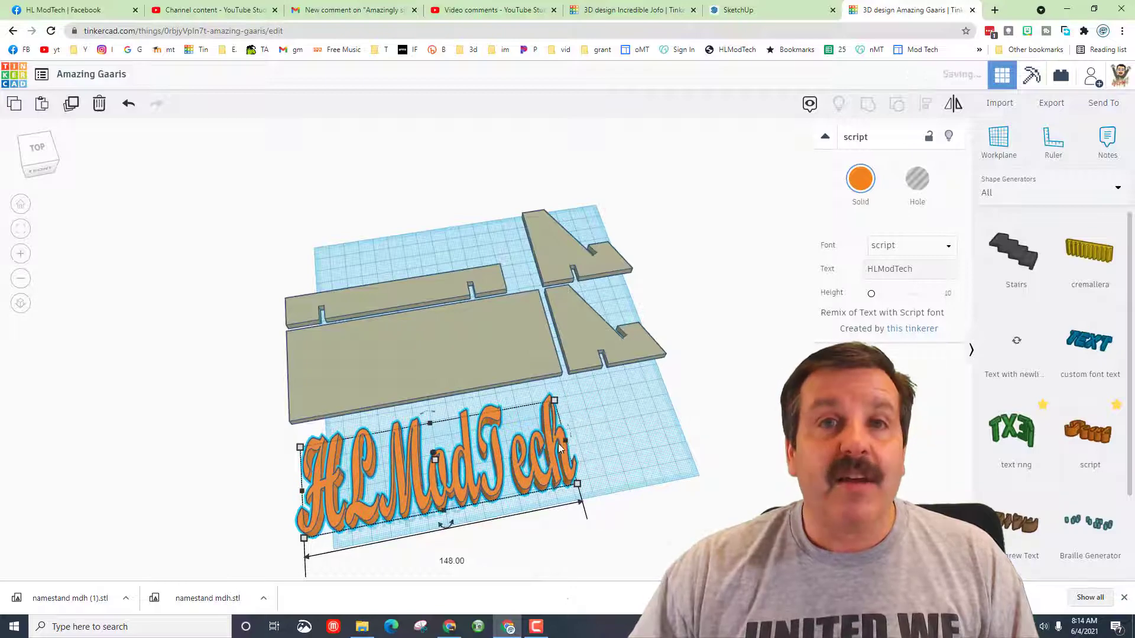
Reduce the height of the HLModTech text.
right_drag(561, 448, 360, 346)
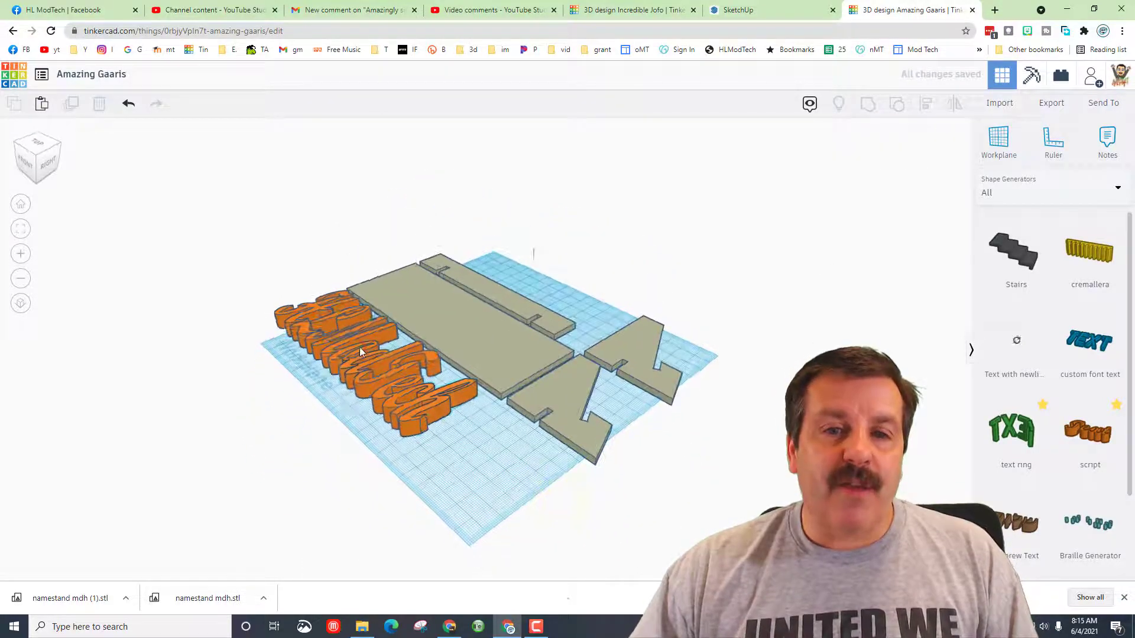
click(359, 346)
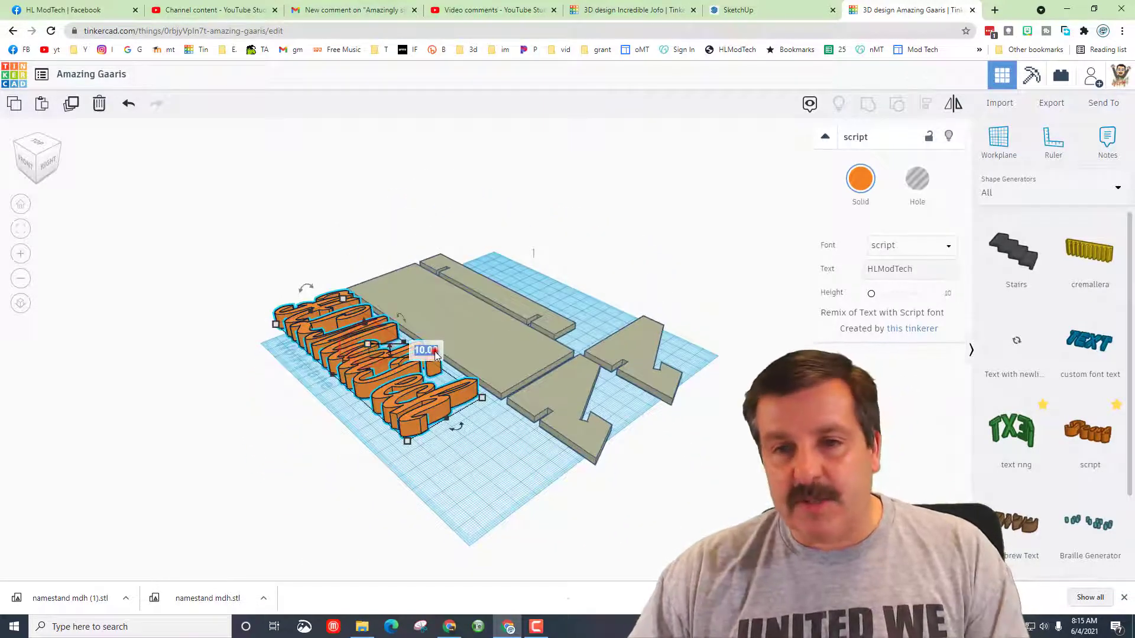
key(Return)
right_drag(283, 384, 461, 352)
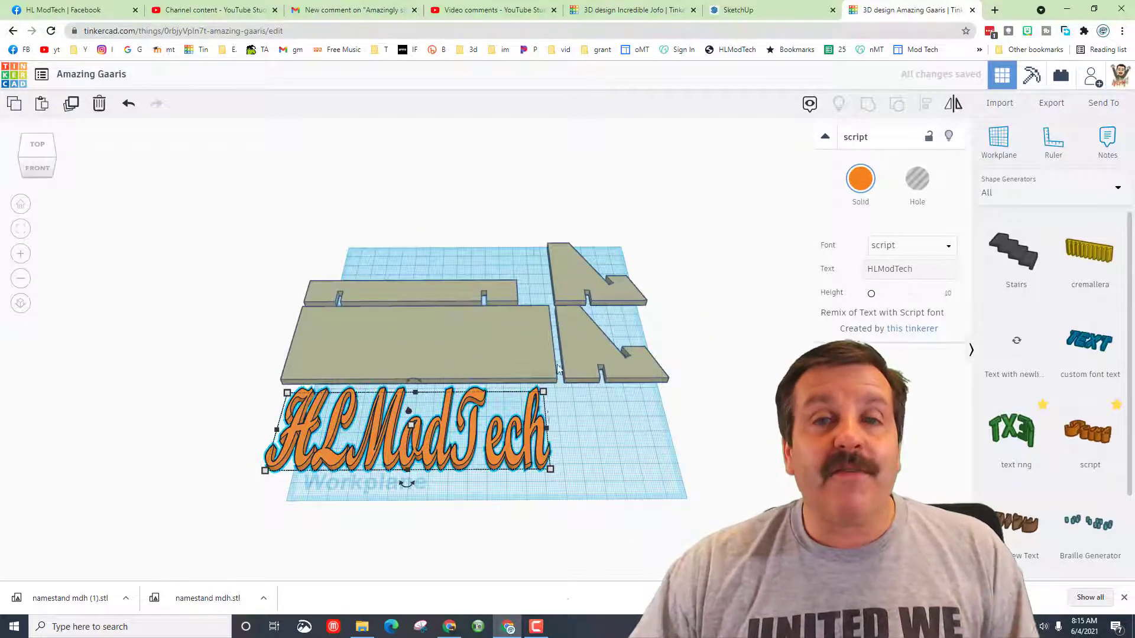
Name the design nameplate mdh and export everything in it as an SVG for laser cutting, saved in the stl folder.
click(586, 447)
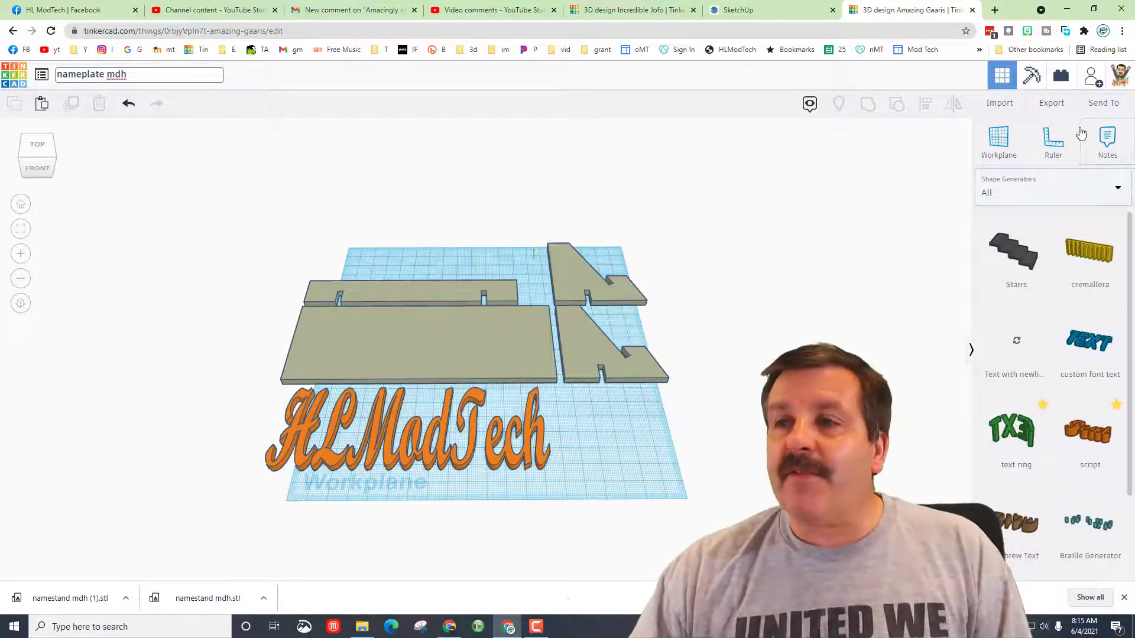
click(1058, 104)
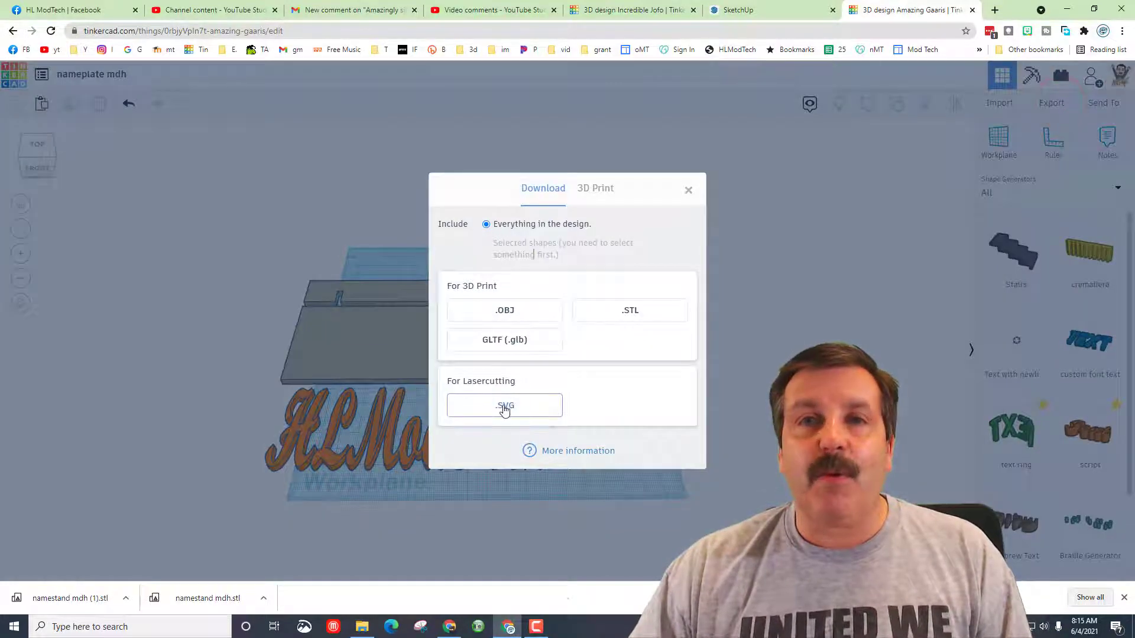
click(505, 407)
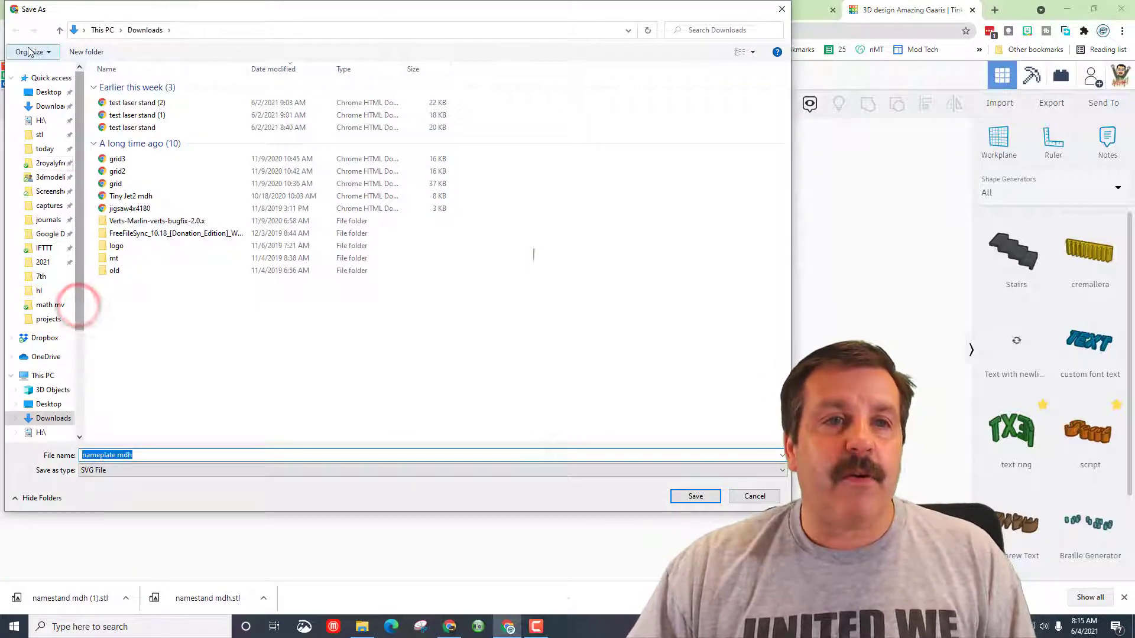
click(35, 135)
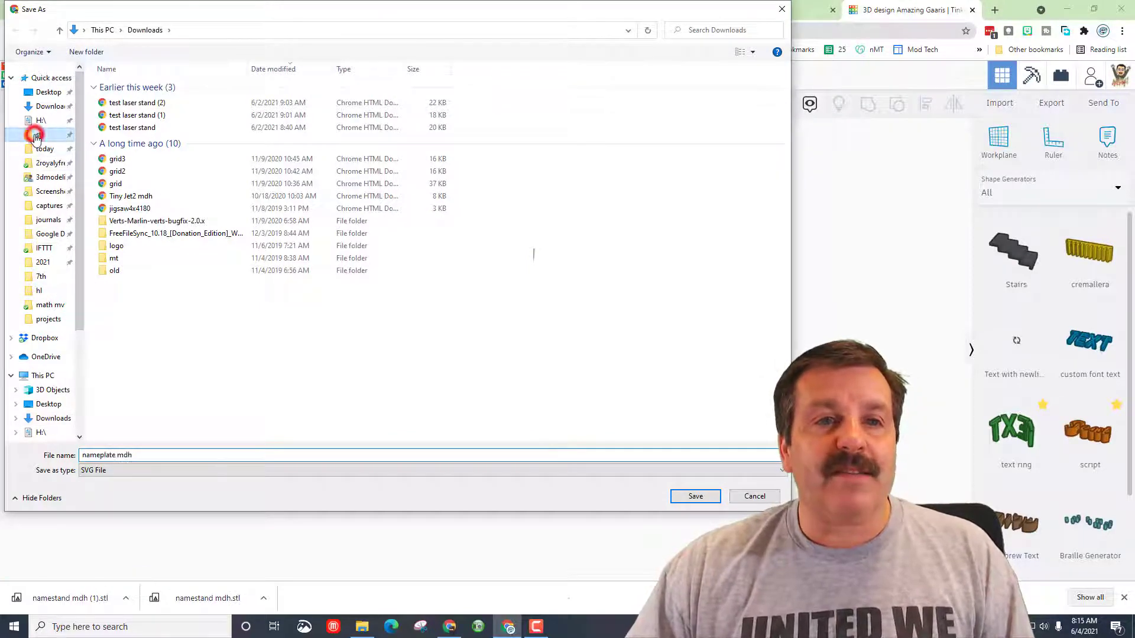
click(707, 496)
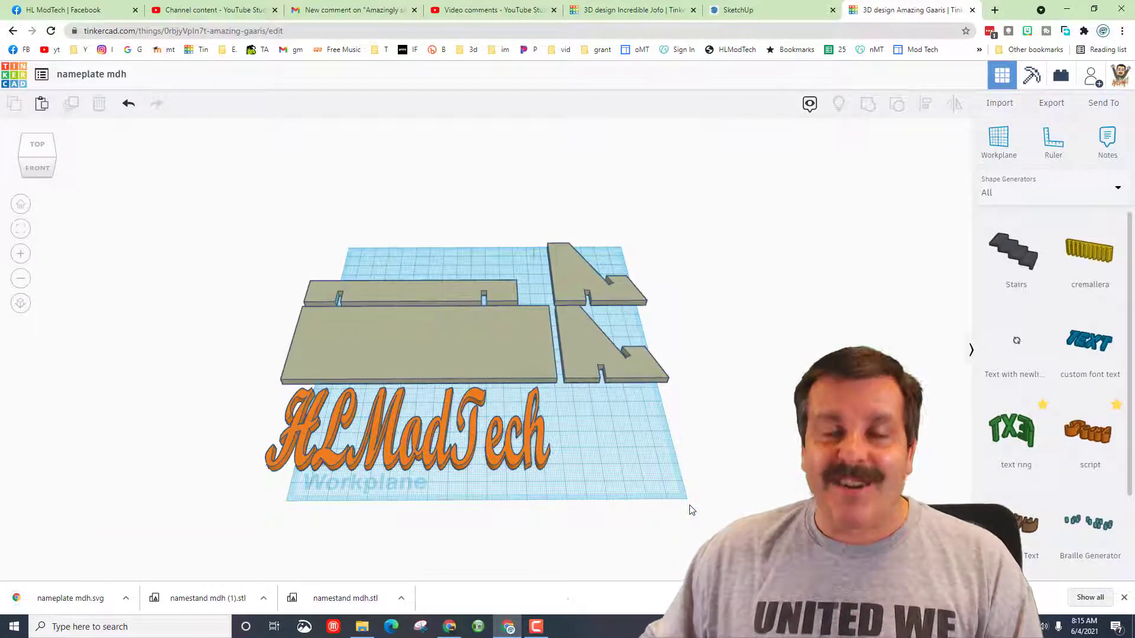
click(768, 10)
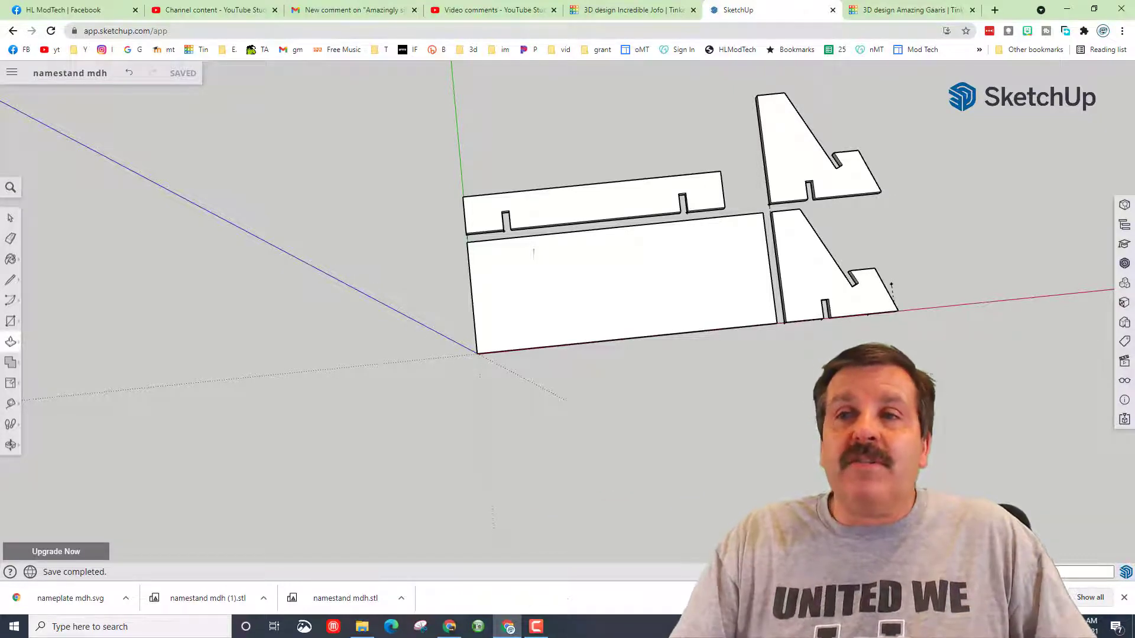
click(869, 9)
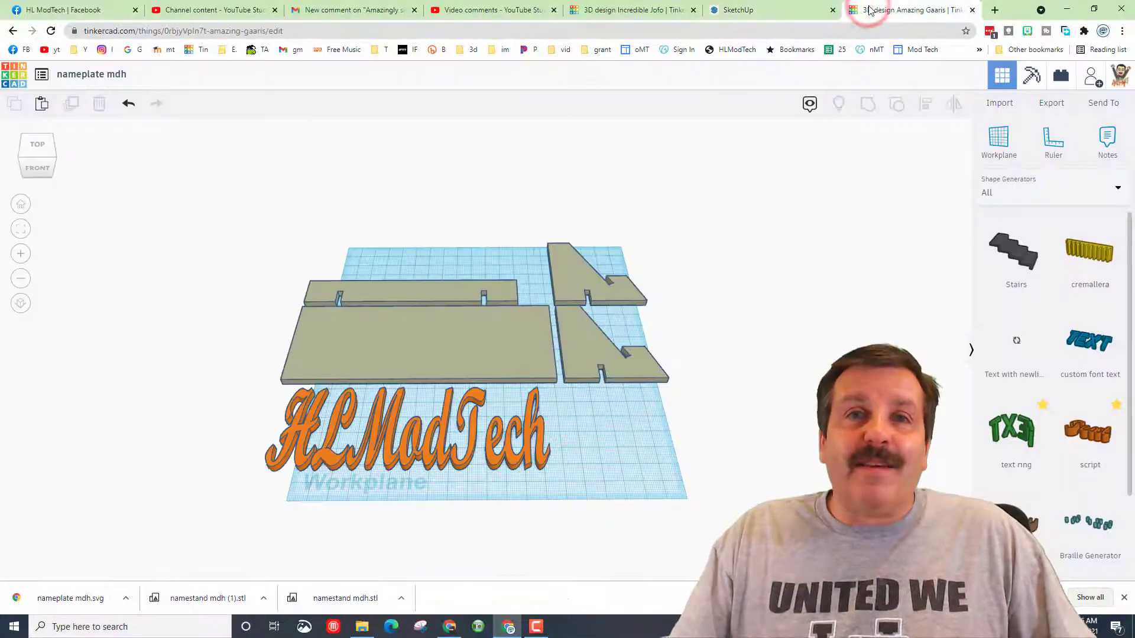